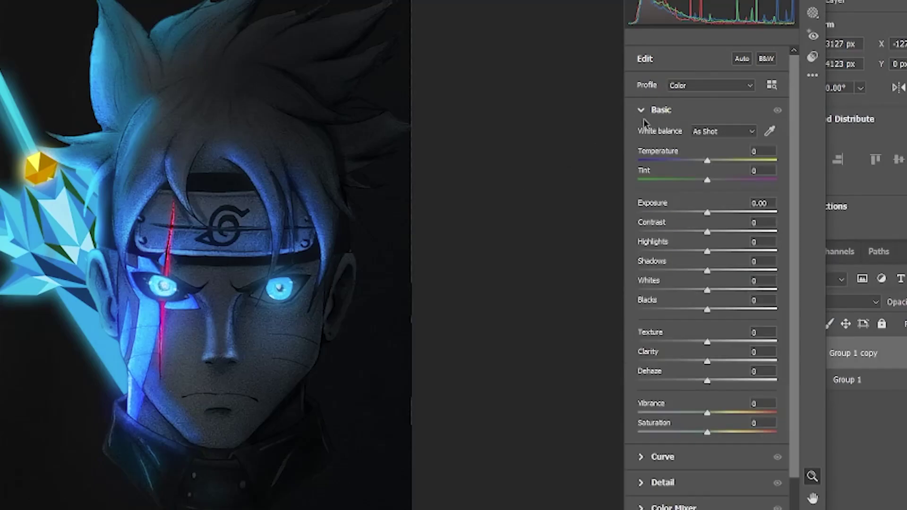
Step: In Camera Raw's Basic panel, raise Exposure to about +0.40 and Highlights to +65
left_click_drag(706, 212, 712, 212)
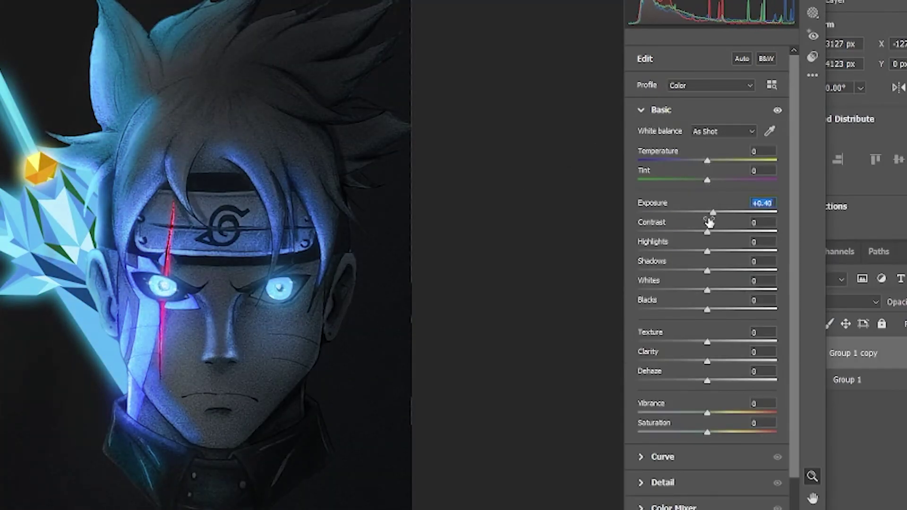
left_click_drag(717, 243, 798, 241)
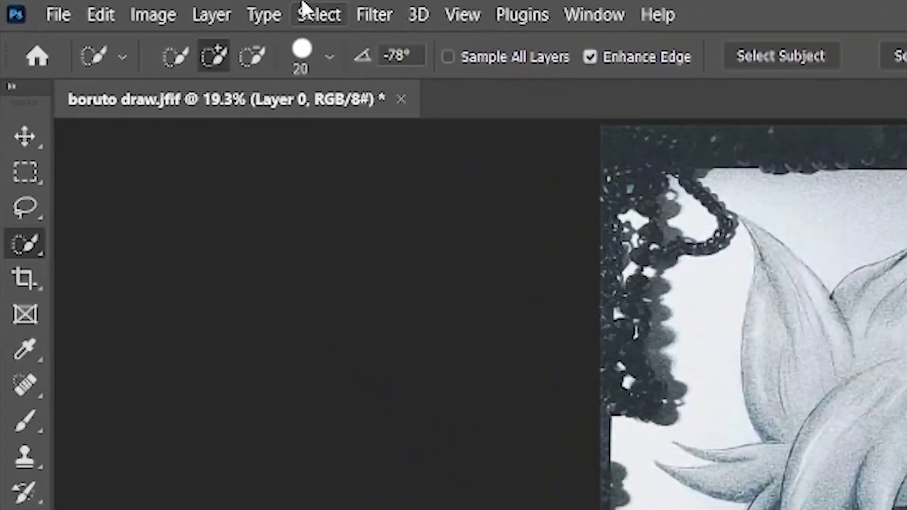
Step: Select Boruto's head and collar with Select > Subject and copy them to Layer 1
left_click(305, 13)
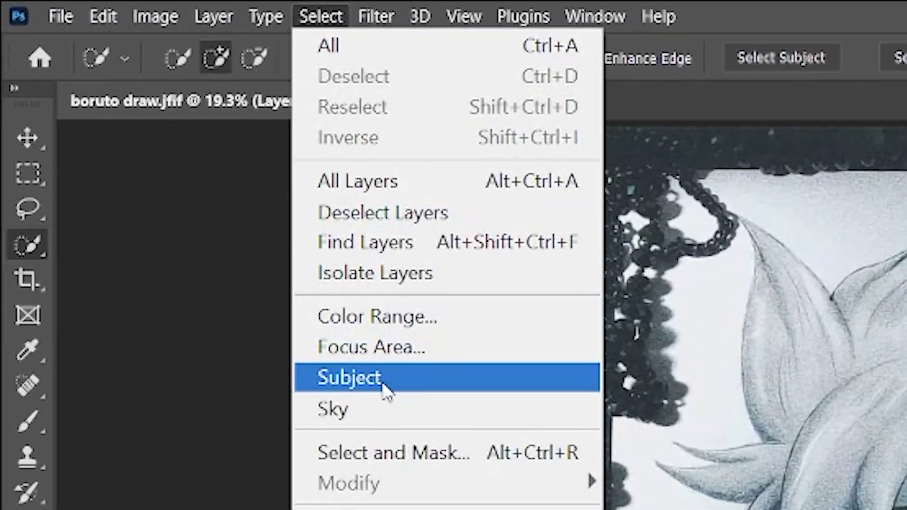
left_click(349, 378)
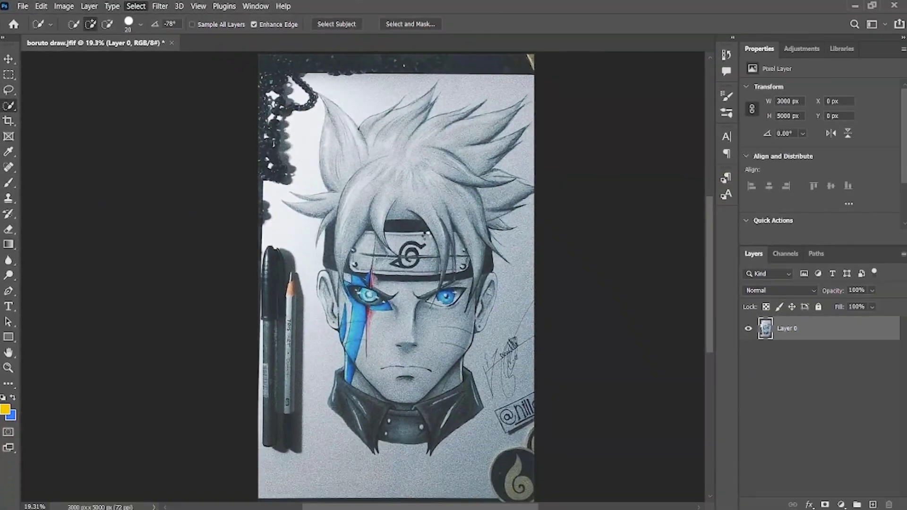
scroll(265, 171, "up", 3)
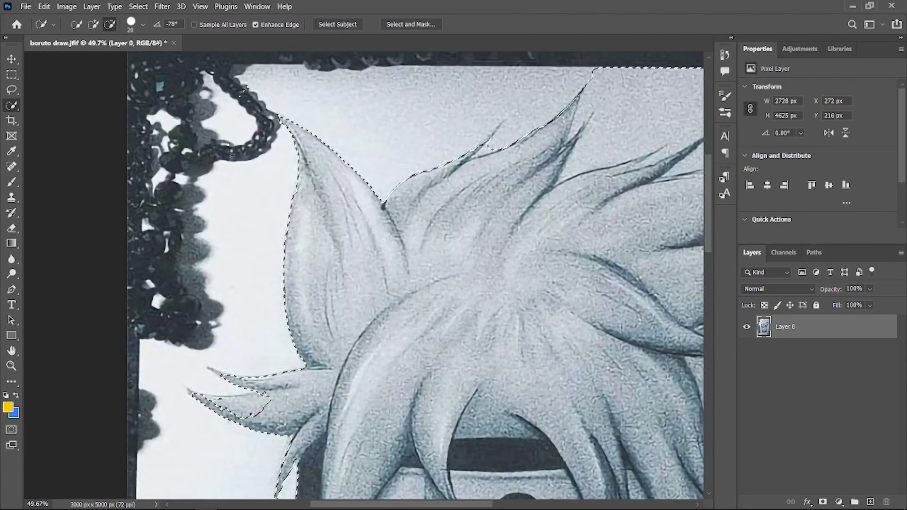
scroll(232, 378, "up", 3)
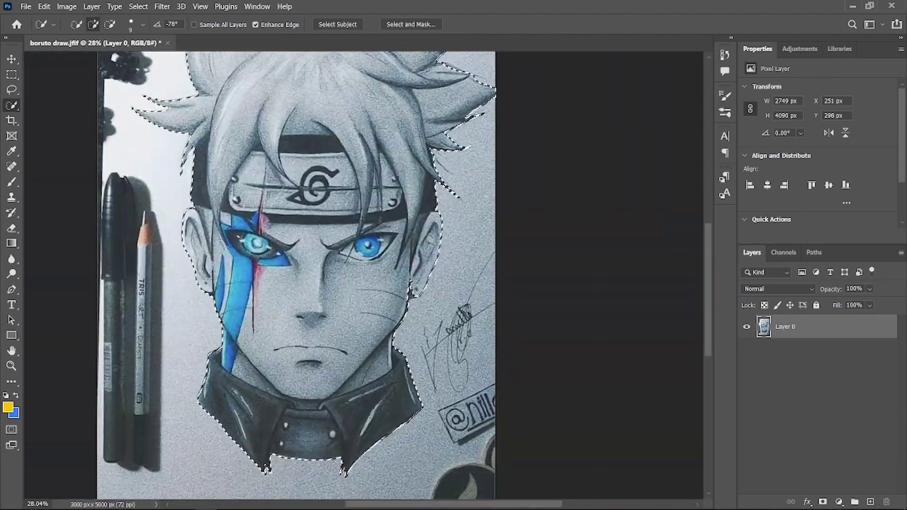
key("ctrl+j")
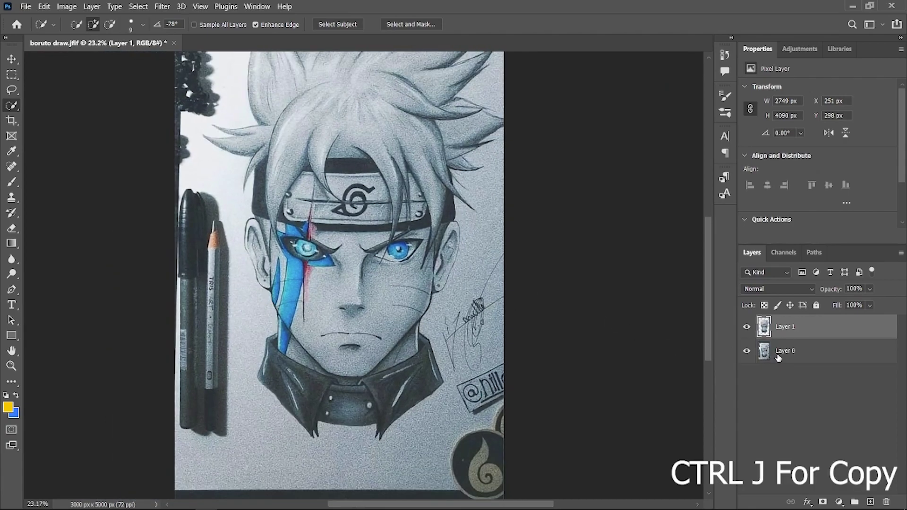
left_click(820, 356)
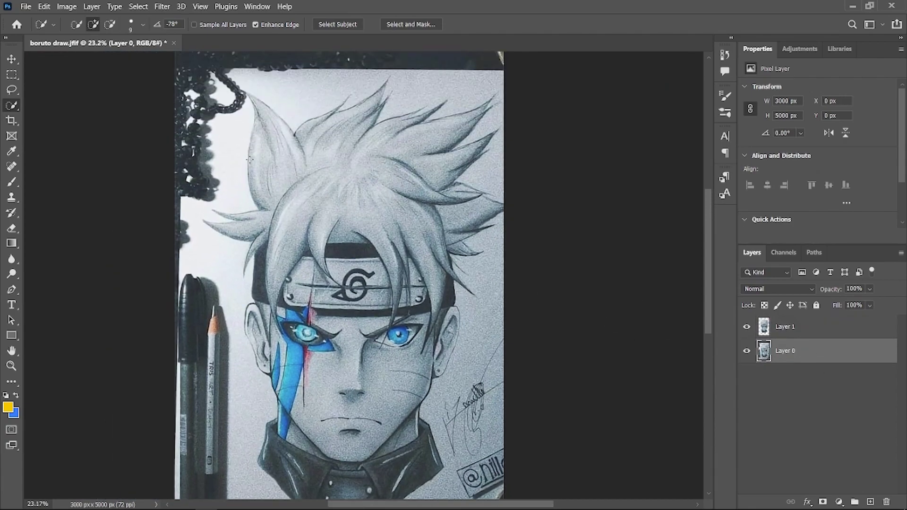
Step: Trace a closed Pen path around the blue marking by the left eye
key("p")
scroll(373, 288, "down", 3)
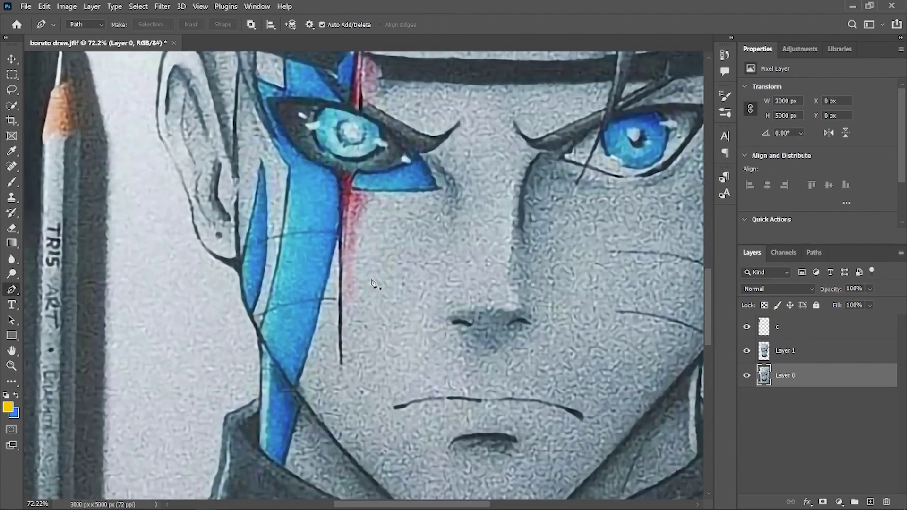
scroll(364, 312, "left", 2)
scroll(350, 342, "down", 1)
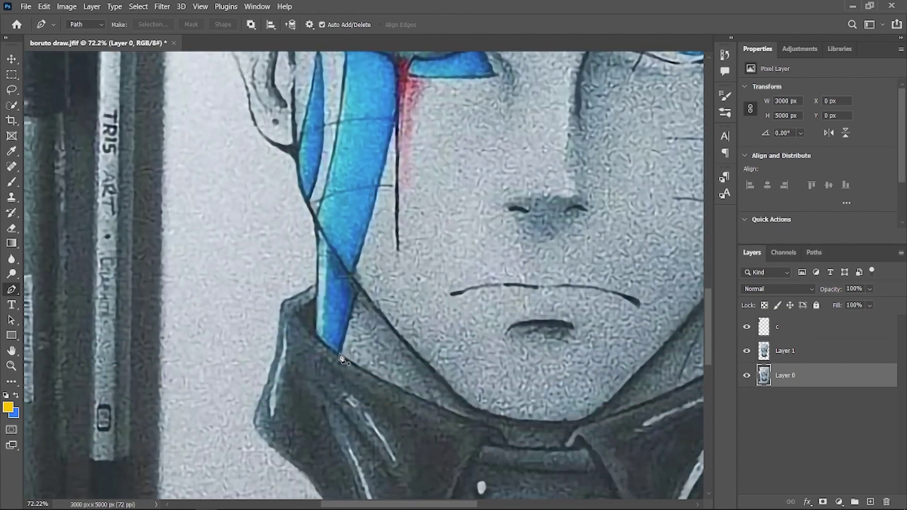
left_click(352, 277)
scroll(373, 245, "up", 2)
scroll(396, 215, "up", 1)
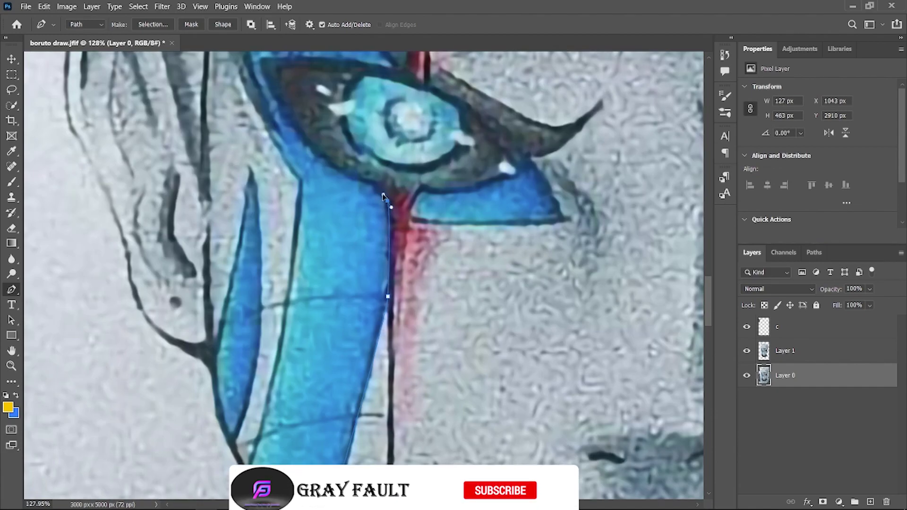
scroll(331, 227, "up", 3)
left_click(266, 242)
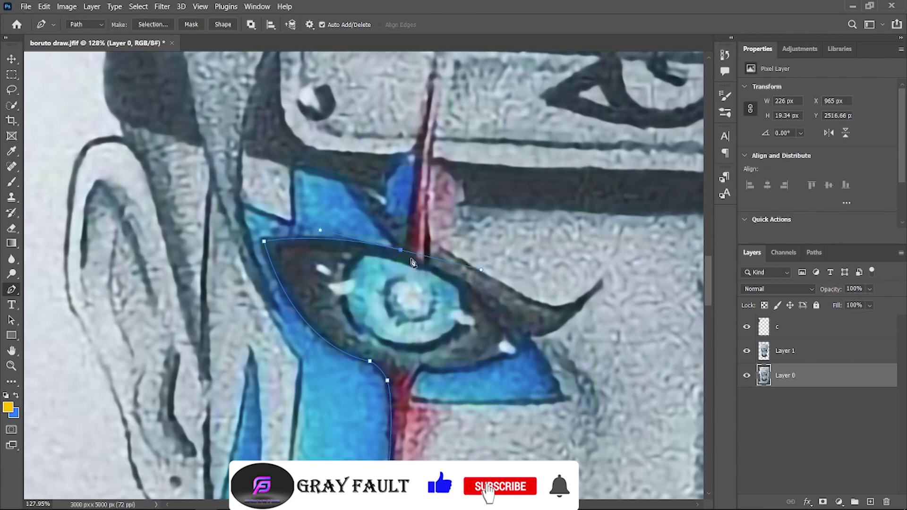
scroll(295, 236, "down", 3)
scroll(297, 290, "down", 3)
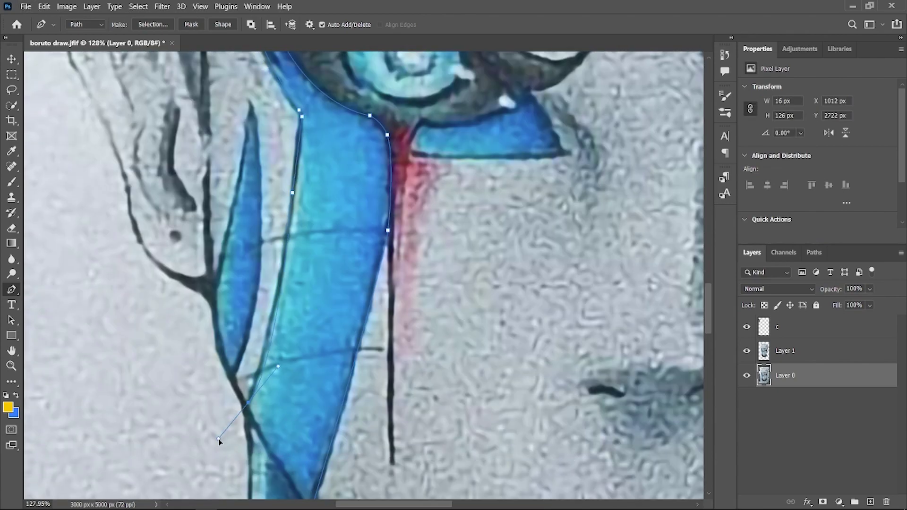
left_click(245, 413)
scroll(283, 283, "up", 5)
scroll(283, 283, "down", 2)
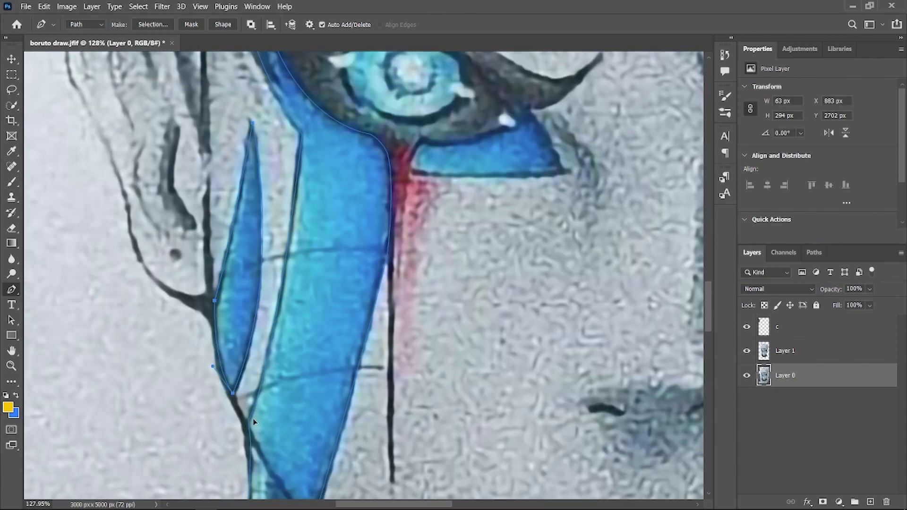
scroll(307, 293, "up", 4)
left_click_drag(320, 290, 303, 302)
scroll(460, 325, "up", 1)
left_click(425, 291)
left_click(404, 284)
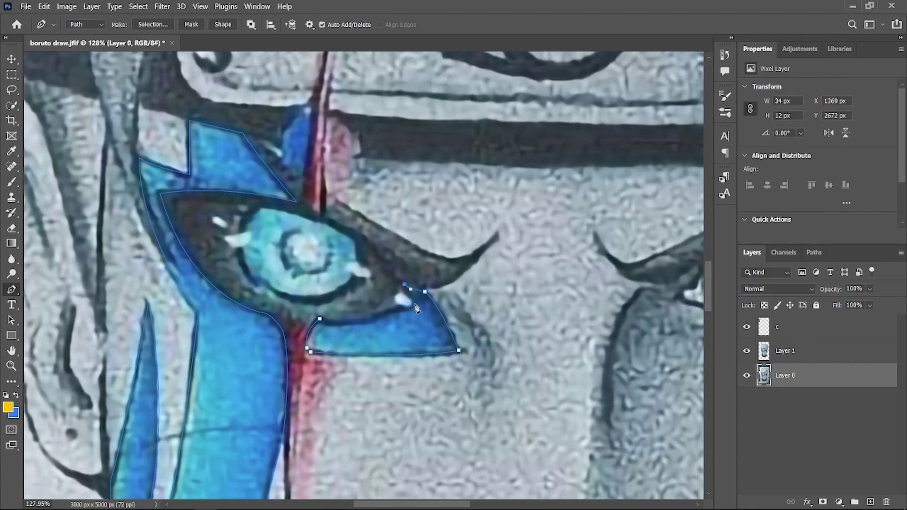
scroll(281, 310, "down", 3)
scroll(282, 310, "down", 4)
Step: Turn the path into a selection and copy the marking from Layer 0 to a top layer
right_click(249, 244)
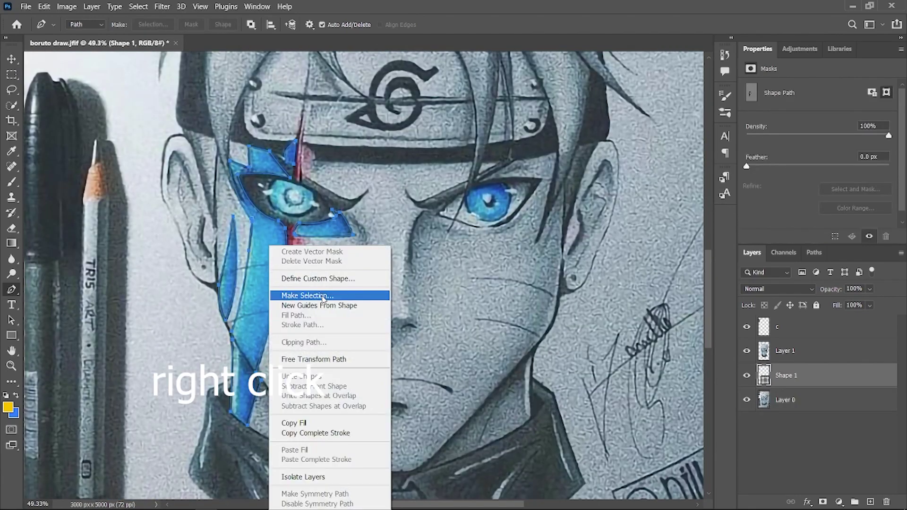
left_click(284, 298)
left_click(515, 133)
left_click(821, 401)
key("ctrl+j")
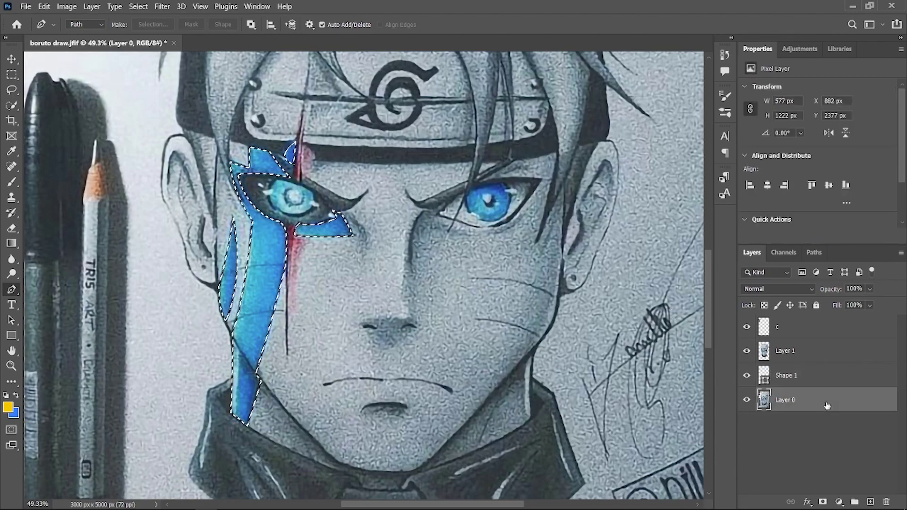
left_click_drag(819, 406, 789, 321)
Step: Delete the leftover shape layer and rename the marking layer 'bule'
left_click(791, 396)
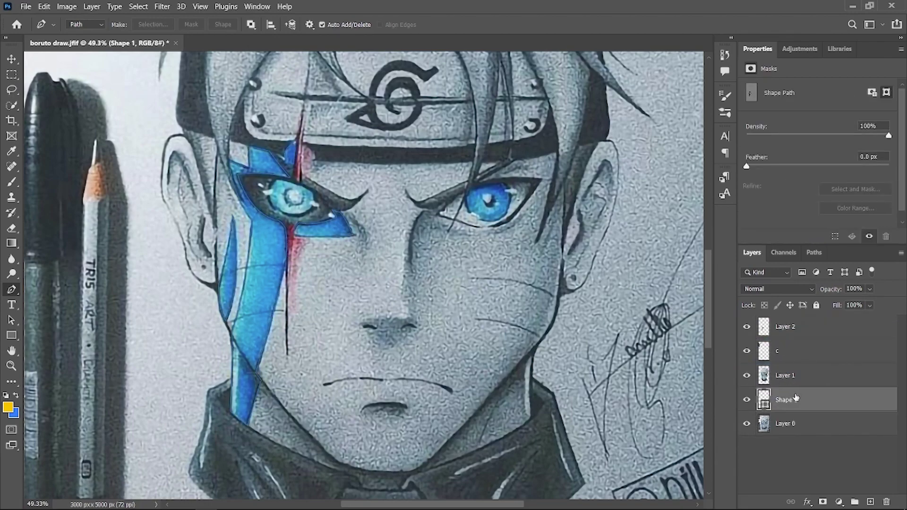
key("Delete")
double_click(790, 326)
type("bule")
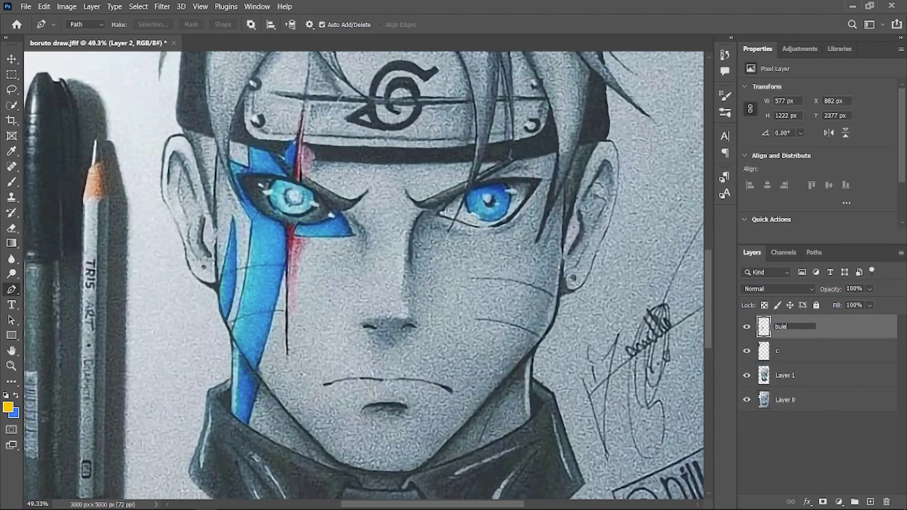
left_click(832, 453)
scroll(373, 259, "up", 3)
Step: Convert the traced iris outlines into a selection and pick Layer 0 to copy from
scroll(357, 232, "up", 3)
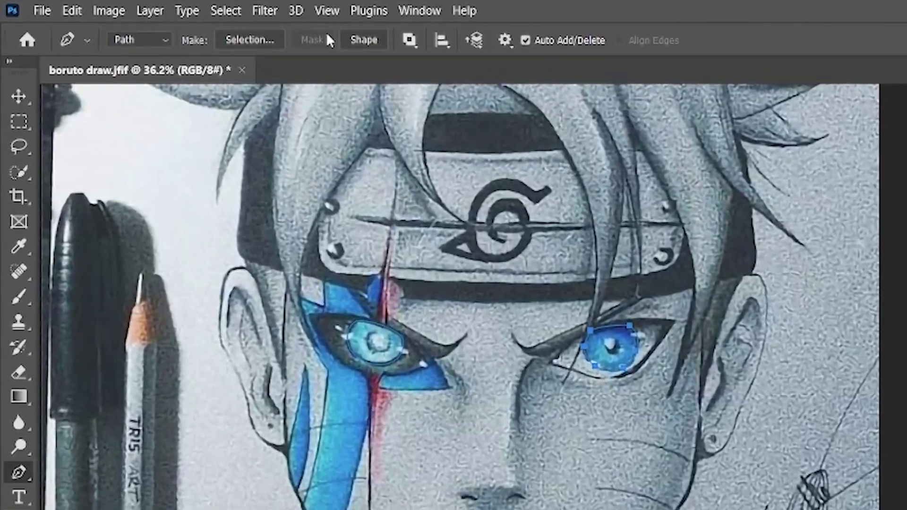
left_click(364, 40)
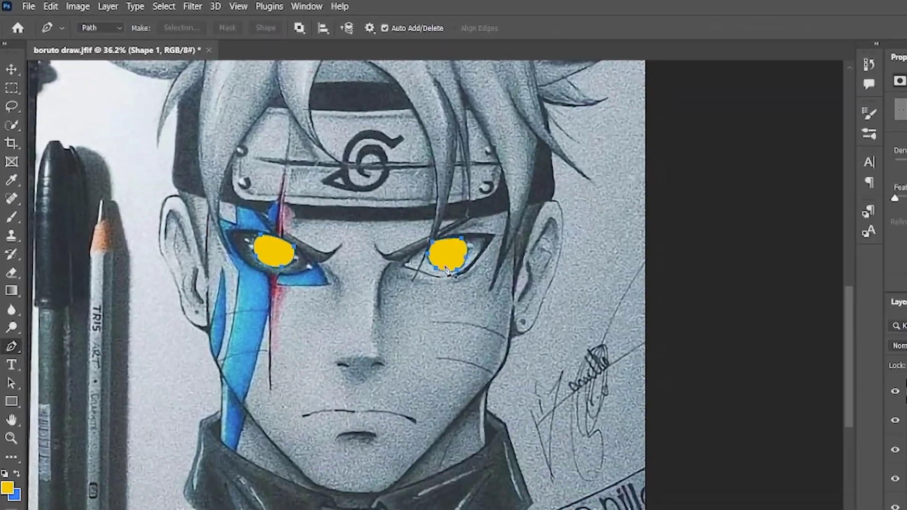
right_click(374, 218)
left_click(402, 265)
left_click(514, 134)
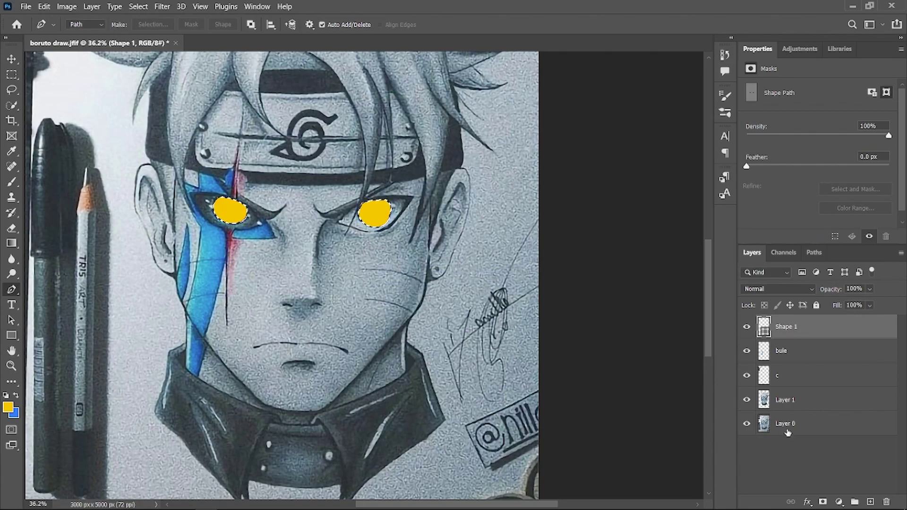
left_click(795, 425)
Step: Move the copied irises layer to the top, delete Shape 1, and name it 'eye'
left_click_drag(792, 410, 789, 324)
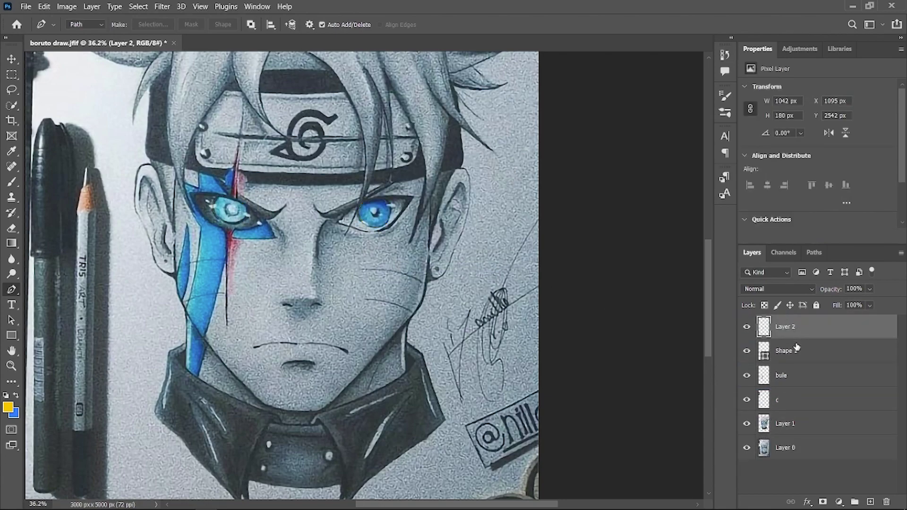
left_click(799, 356)
key("Delete")
double_click(785, 326)
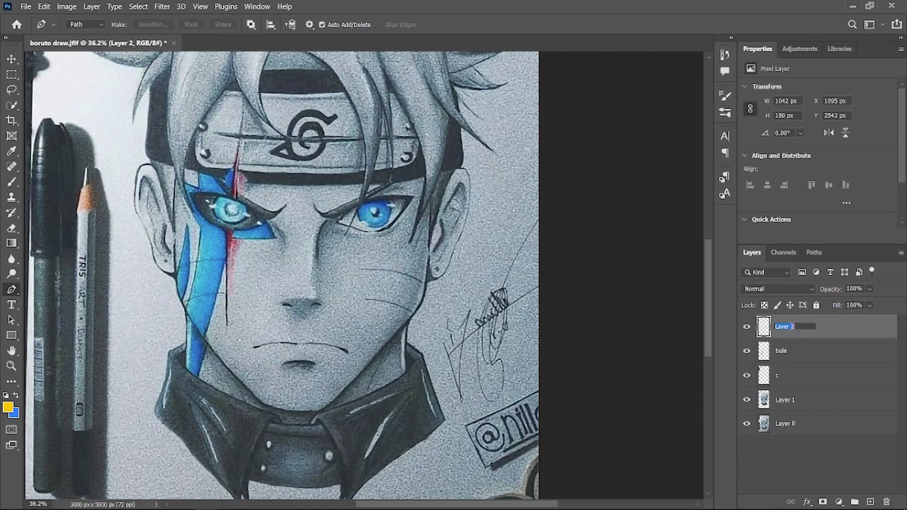
type("eye")
left_click(827, 409)
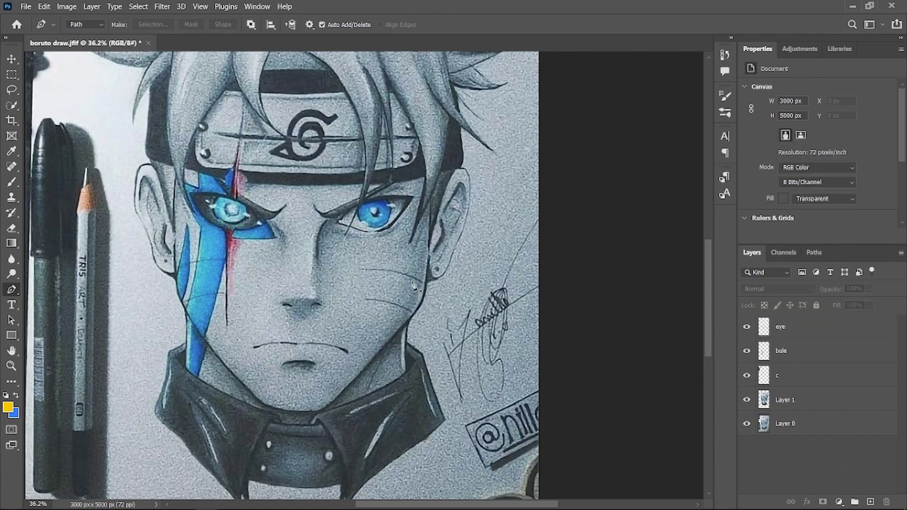
key("ctrl+0")
left_click(831, 400)
Step: Add a Levels adjustment above the head layer, lowering output whites to darken the image
left_click(838, 502)
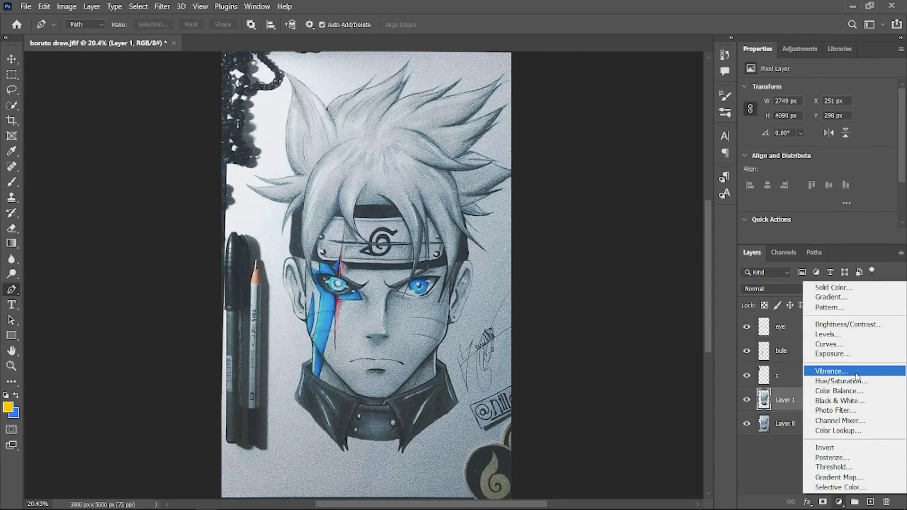
left_click(831, 344)
left_click_drag(890, 207, 803, 208)
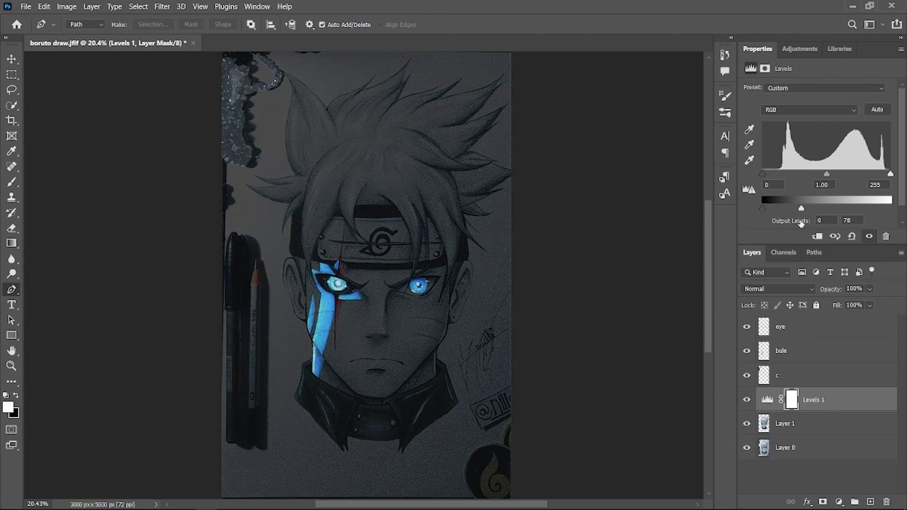
left_click(824, 427)
left_click(807, 378)
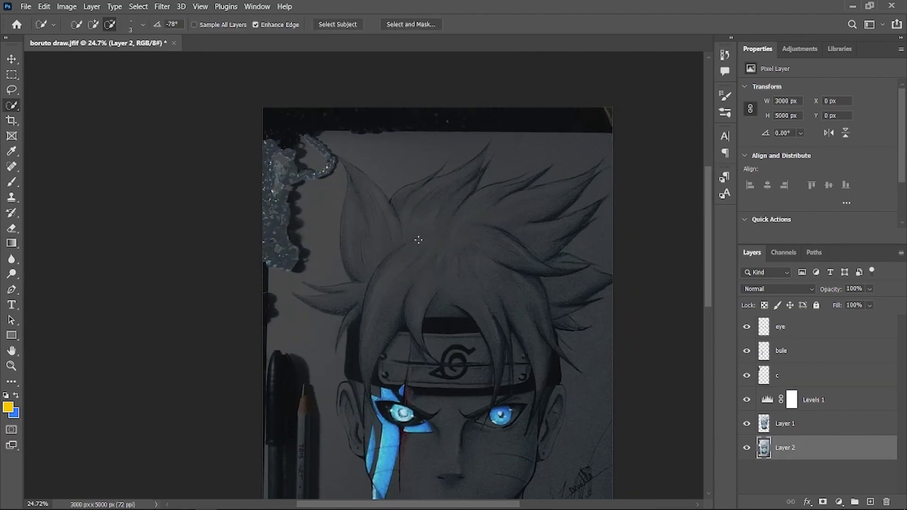
Step: Crop the bottom edge of the canvas to 3000 × 4619 px
left_click(11, 120)
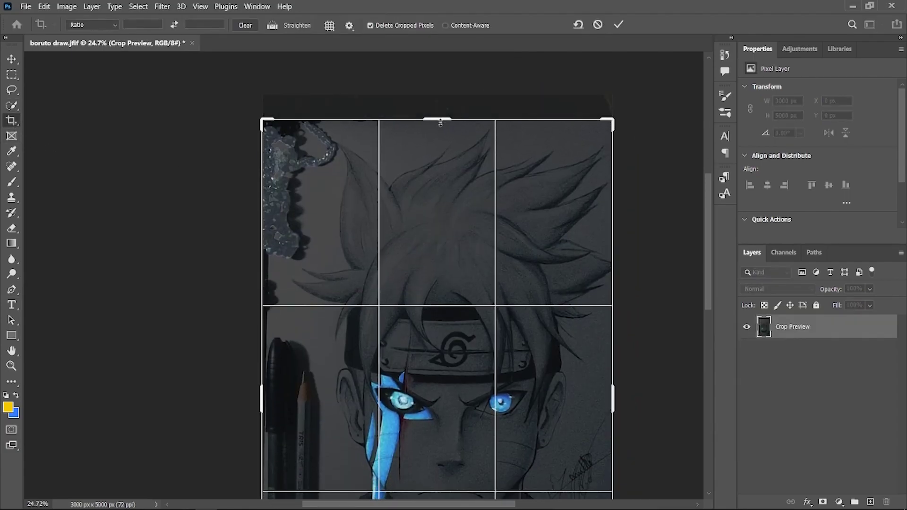
scroll(566, 344, "down", 3)
scroll(516, 425, "down", 3)
left_click_drag(437, 441, 437, 425)
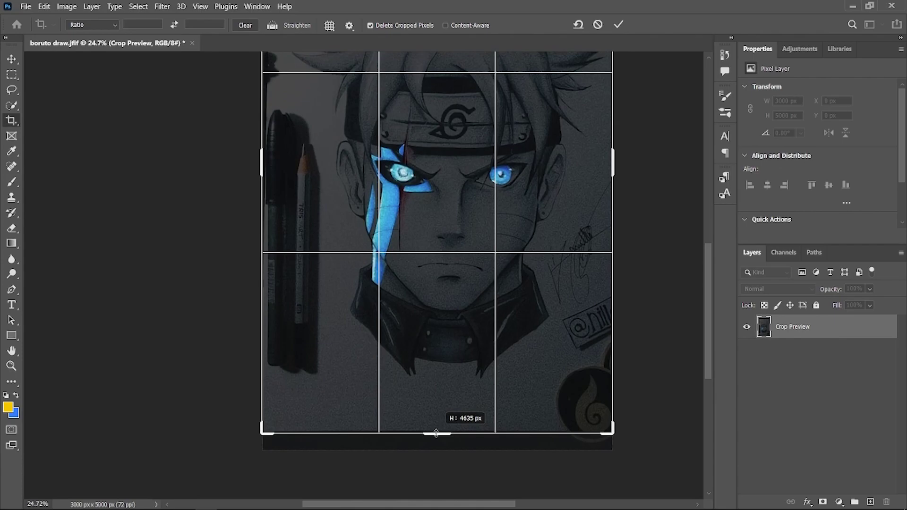
key("Return")
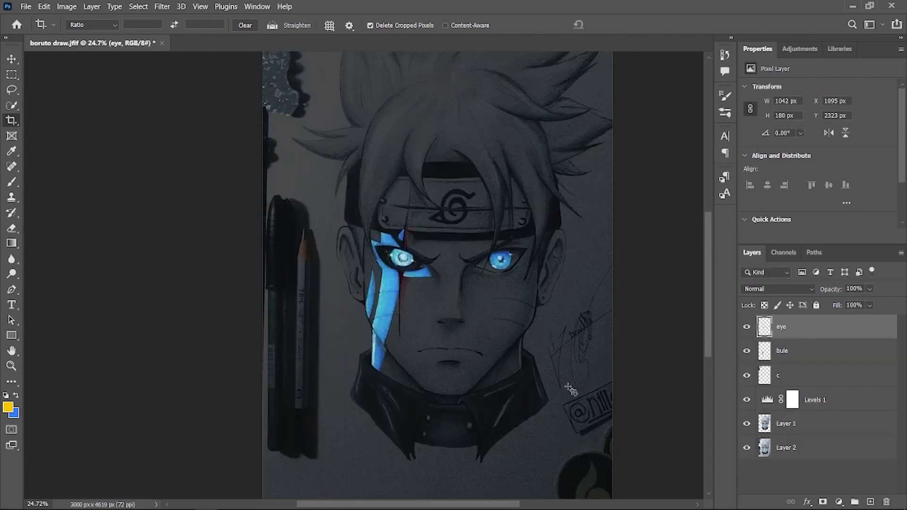
scroll(566, 386, "down", 3)
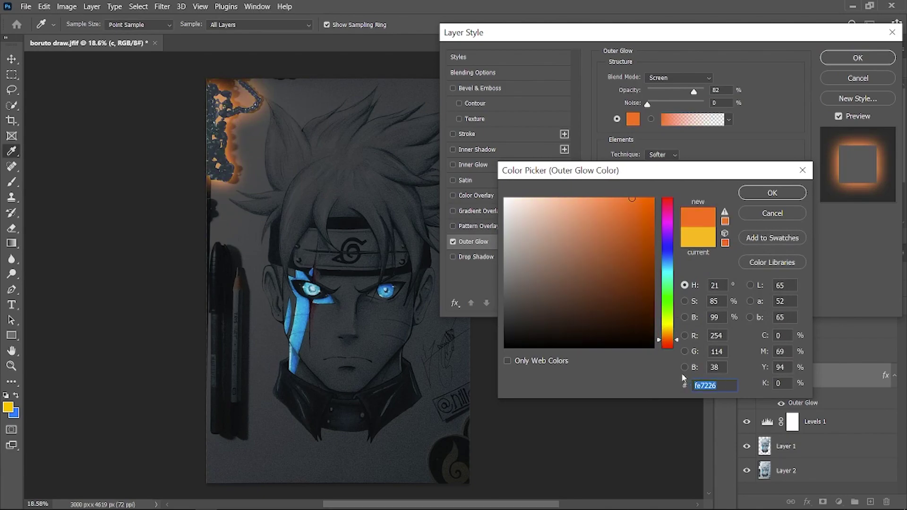
Step: Scroll the view up while reviewing layer c's orange glow
scroll(706, 78, "up", 4)
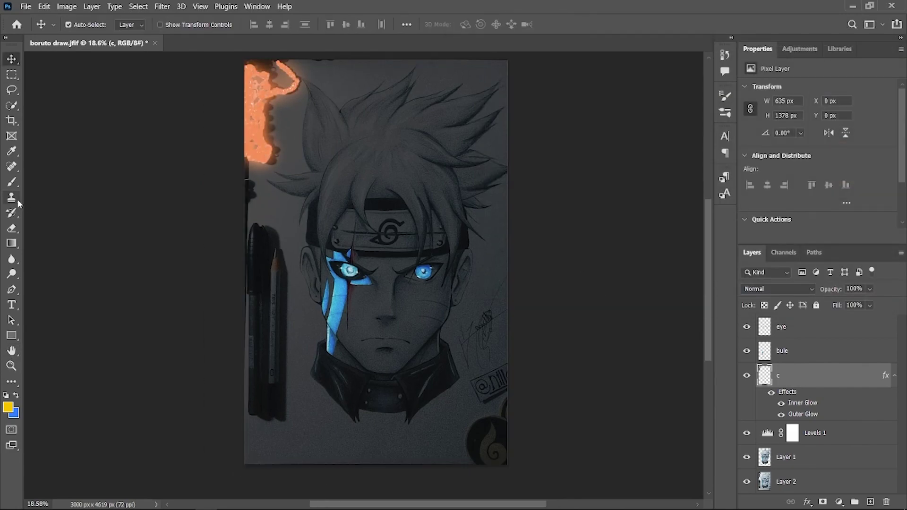
Step: Give the bule layer a deep violet-blue Outer Glow
left_click(12, 182)
left_click(868, 357)
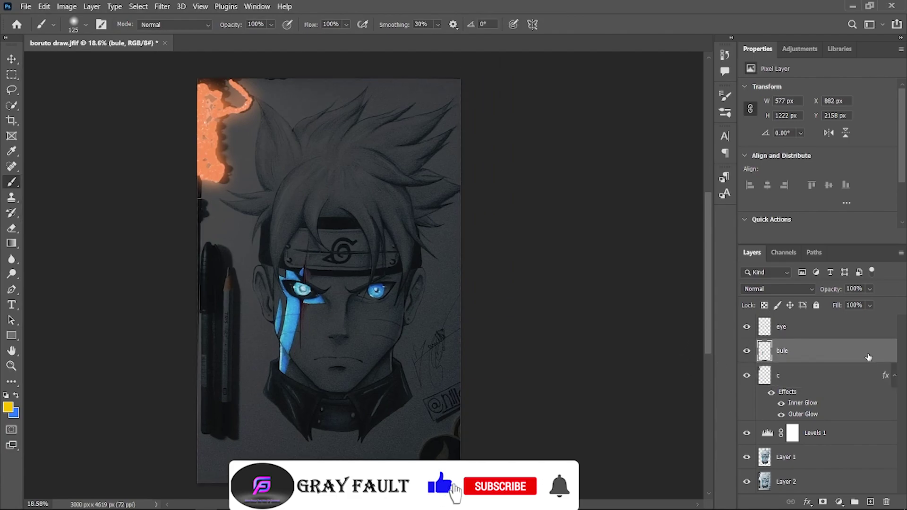
double_click(868, 357)
left_click(473, 241)
left_click(633, 119)
left_click(660, 335)
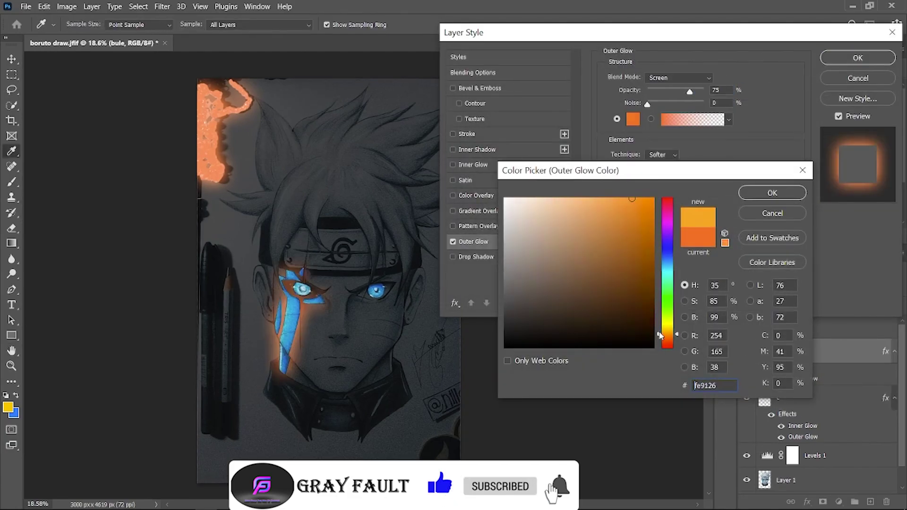
left_click_drag(661, 335, 661, 258)
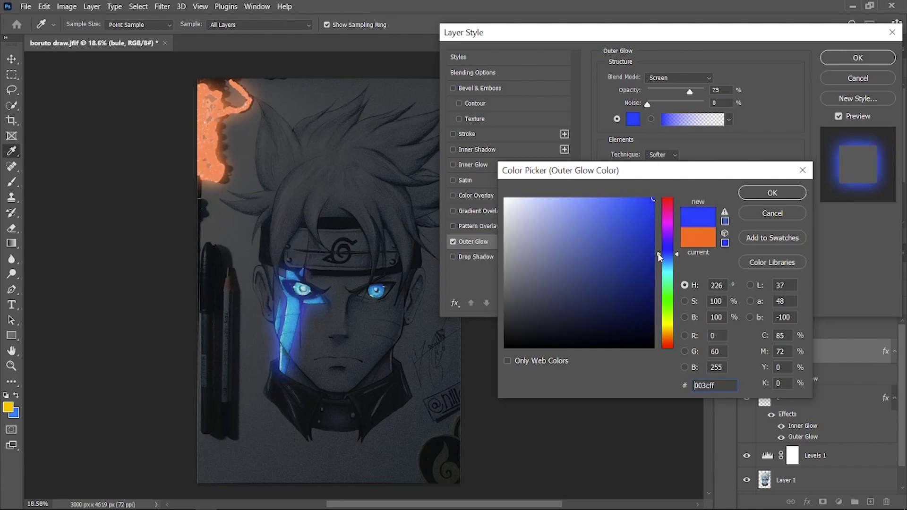
left_click_drag(659, 255, 659, 249)
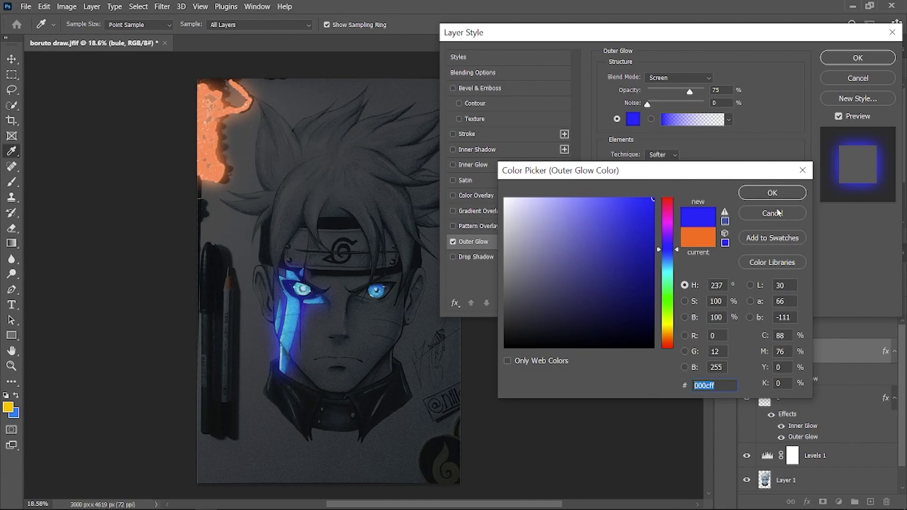
left_click(771, 193)
Step: Add an Inner Glow coloured 000cff to bule and apply the style
left_click(473, 165)
left_click(632, 118)
type("000cff")
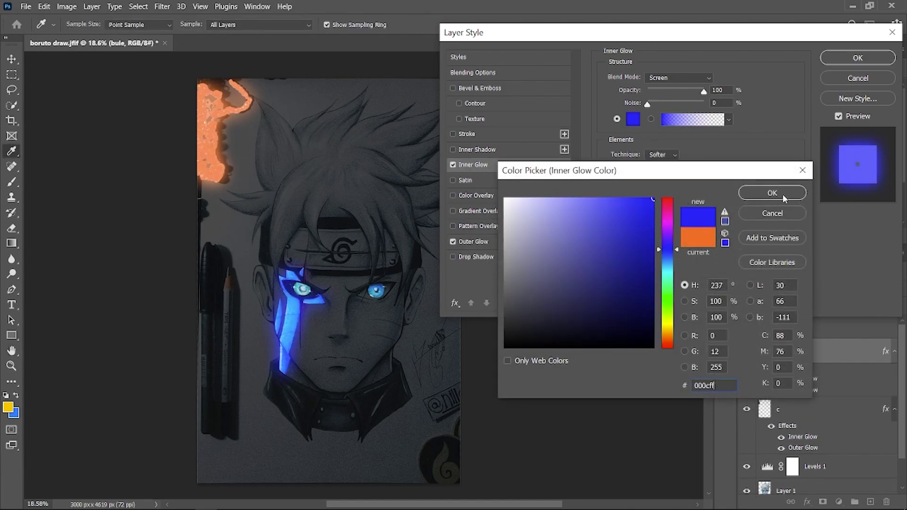
left_click(782, 194)
left_click(857, 58)
Step: Change the eye layer's Outer and Inner Glow colours to azure blue (0090ff)
left_click(850, 328)
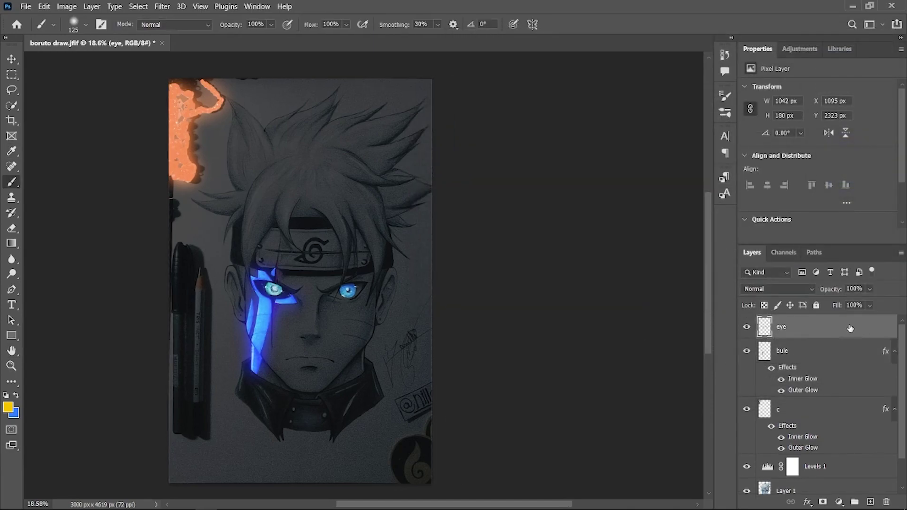
double_click(850, 328)
left_click(473, 242)
left_click(633, 118)
left_click_drag(661, 251, 662, 262)
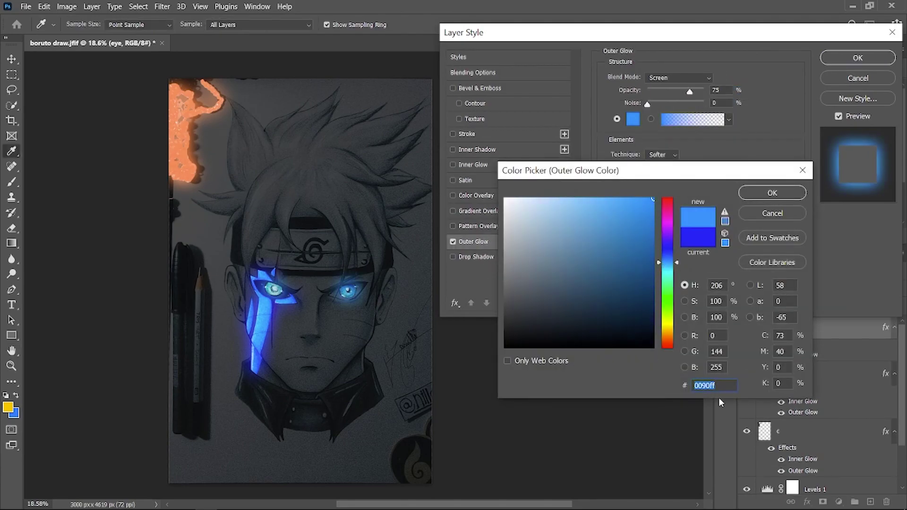
left_click(780, 194)
left_click(473, 164)
left_click(633, 119)
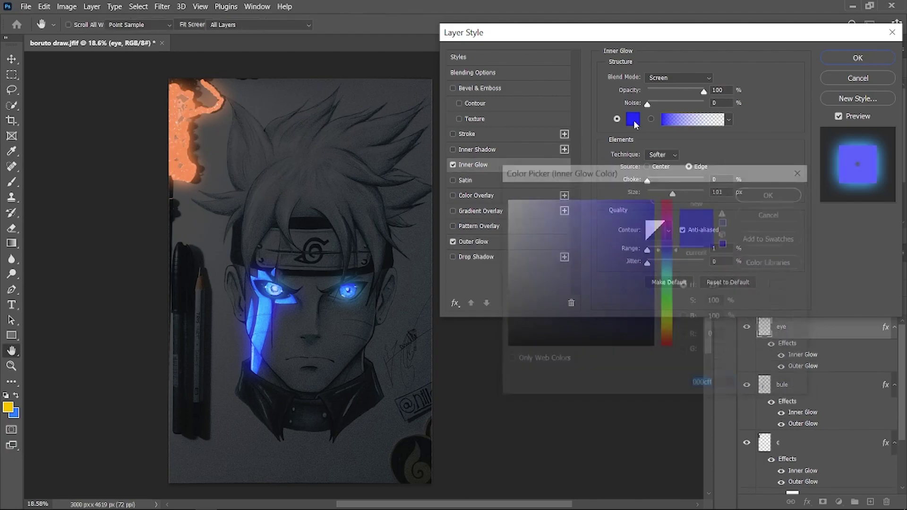
key("ctrl+v")
left_click(765, 193)
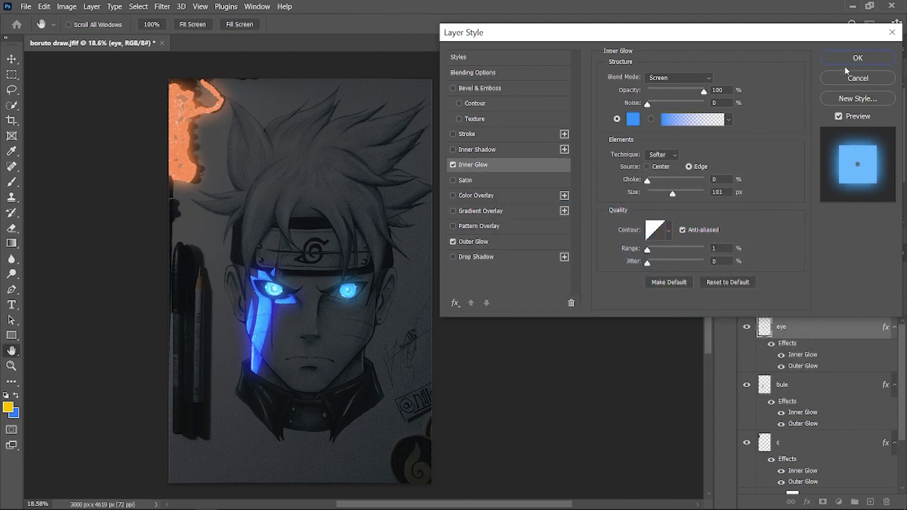
left_click(858, 58)
Step: Hide and delete layer c to remove its orange glow
key("b")
scroll(496, 265, "down", 1)
scroll(440, 236, "up", 1)
scroll(802, 395, "down", 1)
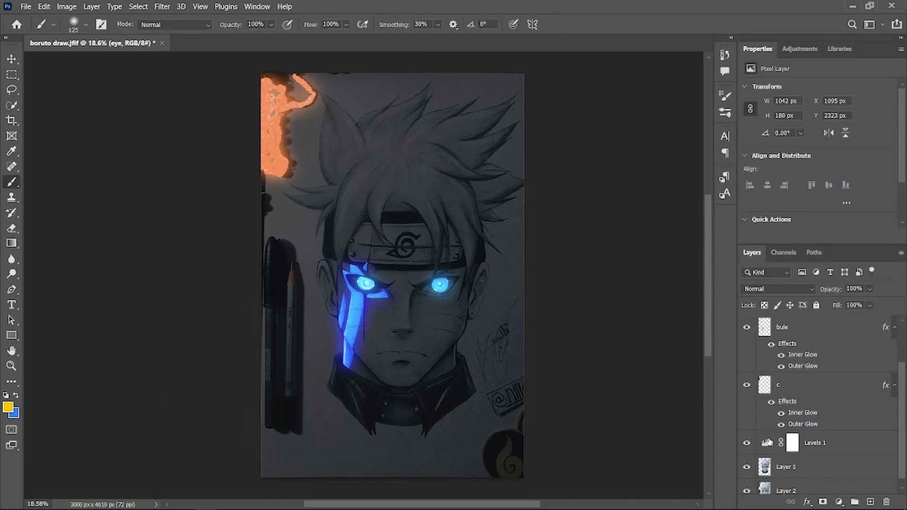
left_click(746, 385)
left_click(779, 390)
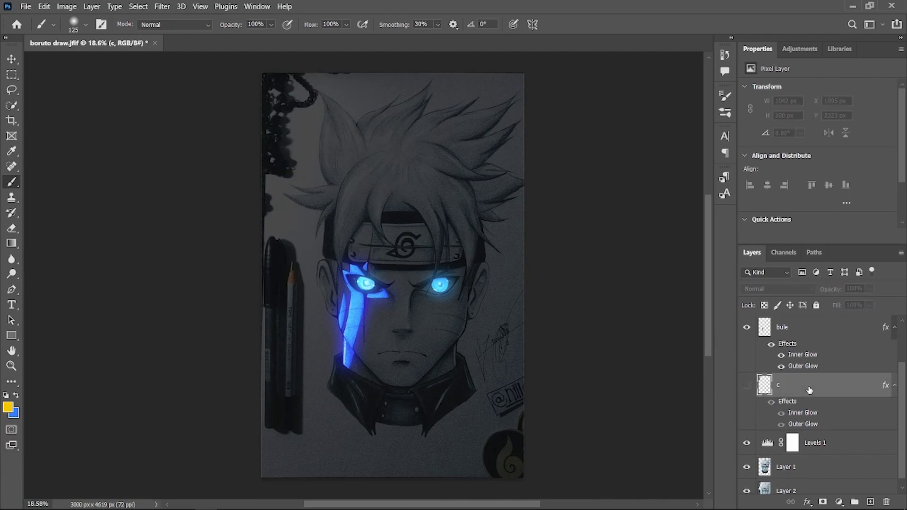
key("Delete")
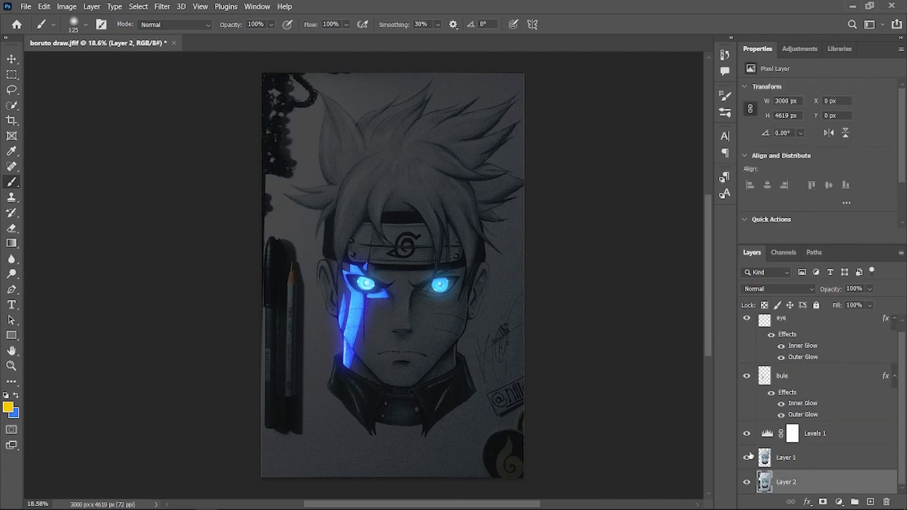
Step: Add a Brightness/Contrast adjustment layer over Layer 1 with Brightness -45 and Contrast 43
scroll(527, 334, "down", 2)
scroll(527, 334, "left", 2)
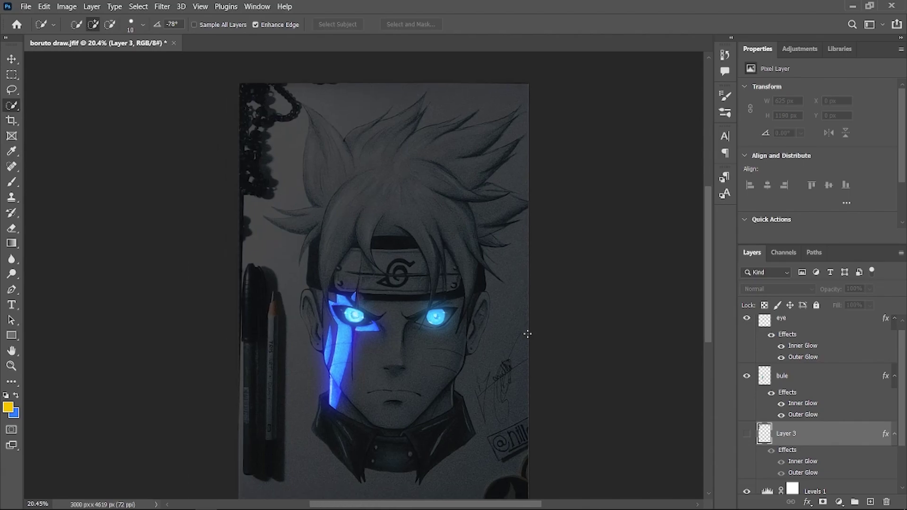
scroll(865, 462, "down", 1)
left_click(796, 434)
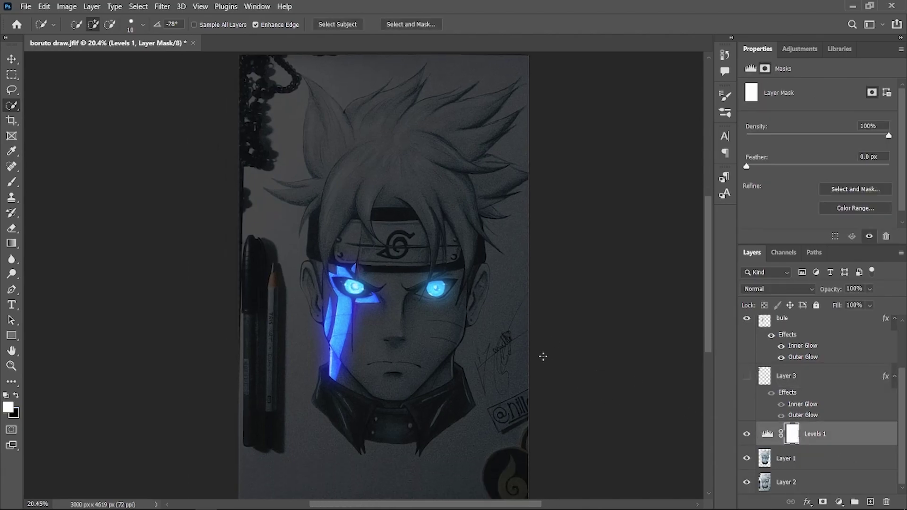
left_click(829, 460)
left_click(838, 502)
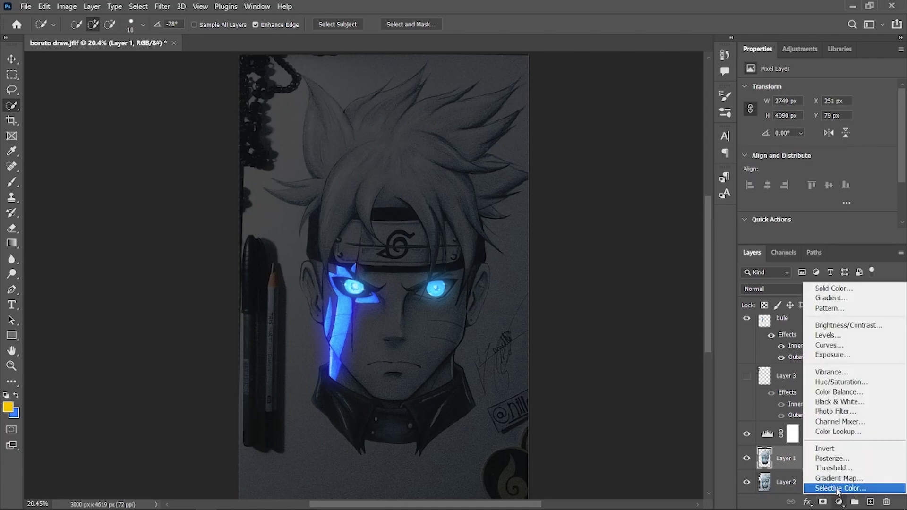
left_click(836, 326)
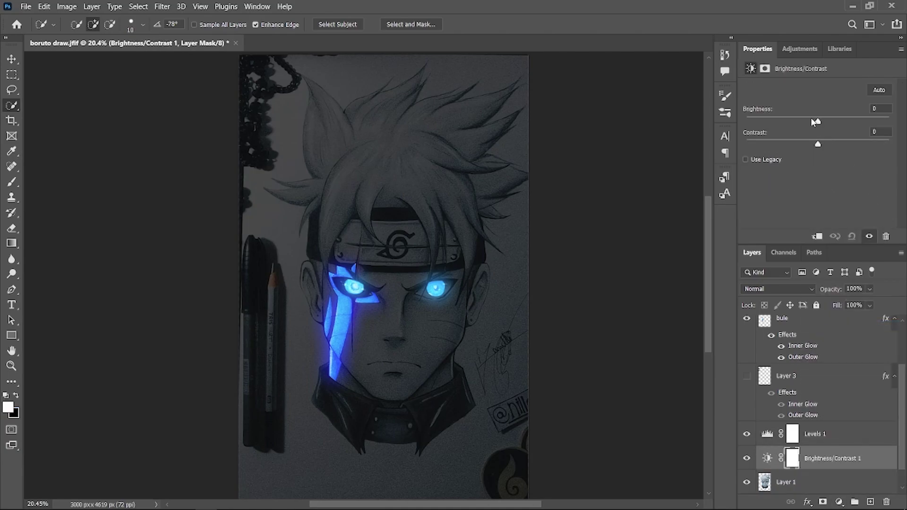
left_click_drag(812, 121, 798, 122)
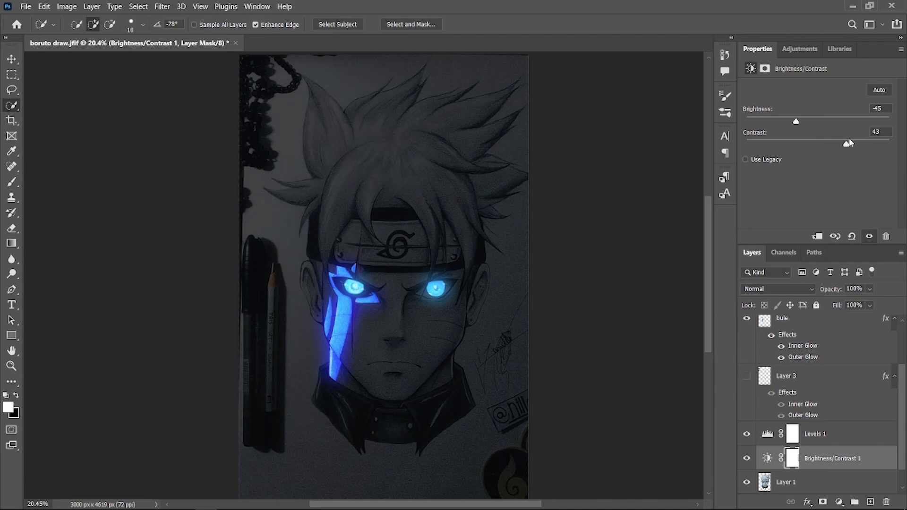
left_click(791, 434)
scroll(445, 260, "up", 5)
Step: Take a soft brush with black as the colour and size it for the Levels 1 mask
scroll(404, 256, "up", 2)
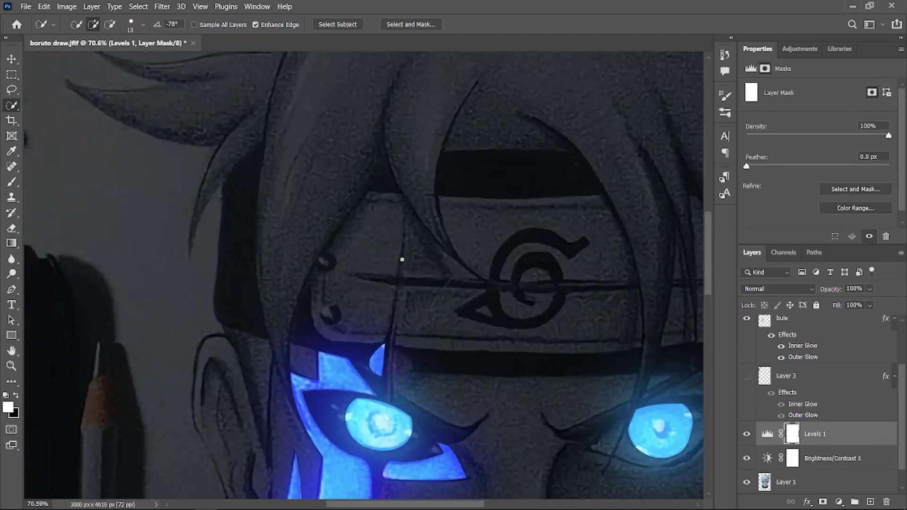
scroll(405, 254, "up", 2)
key("b")
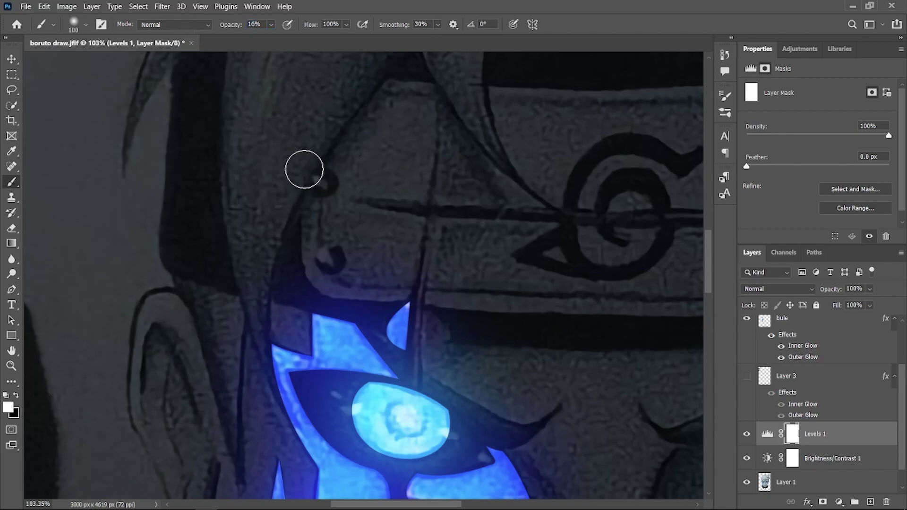
key("x")
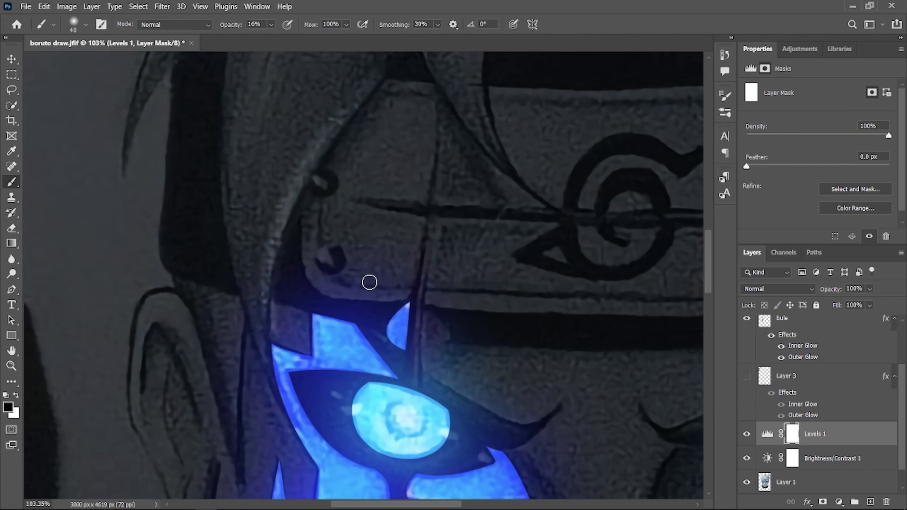
scroll(353, 126, "up", 2)
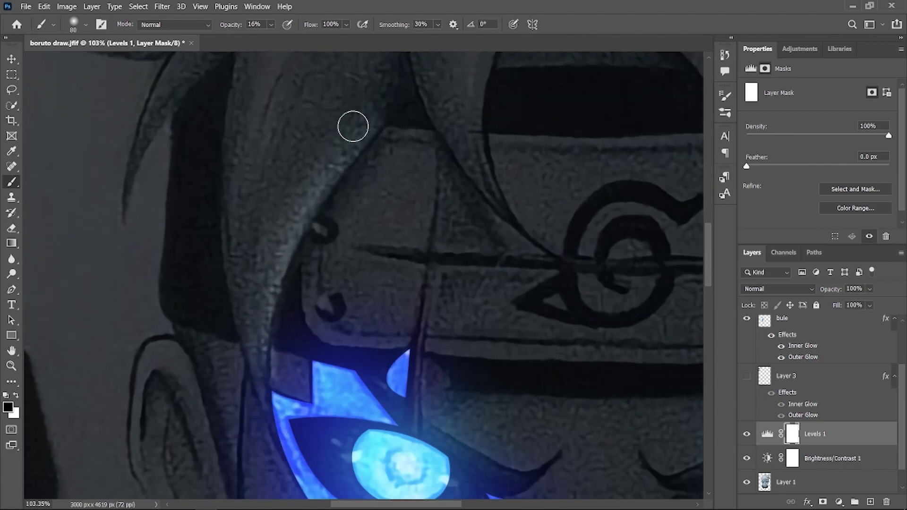
scroll(293, 174, "right", 2)
key("bracketleft")
key("bracketleft")
key("bracketleft")
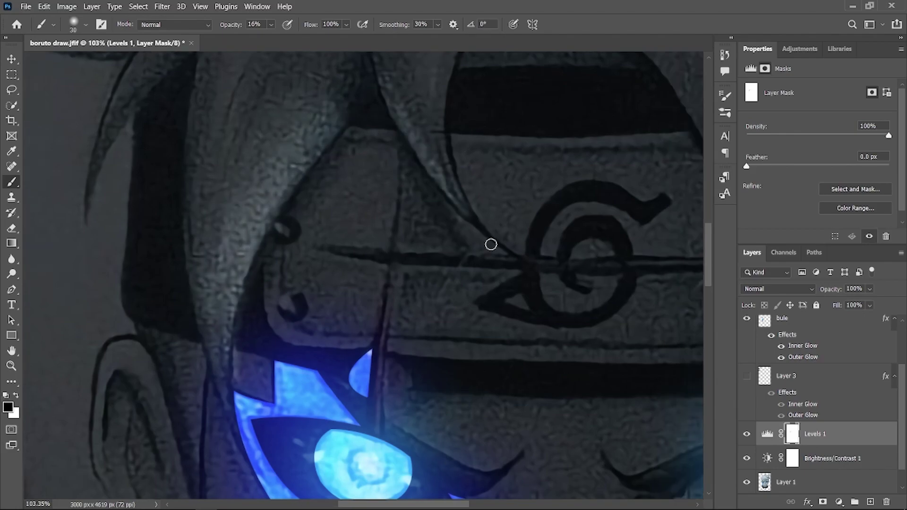
scroll(489, 243, "up", 2)
key("bracketright")
key("bracketright")
scroll(543, 137, "up", 4)
scroll(543, 137, "right", 3)
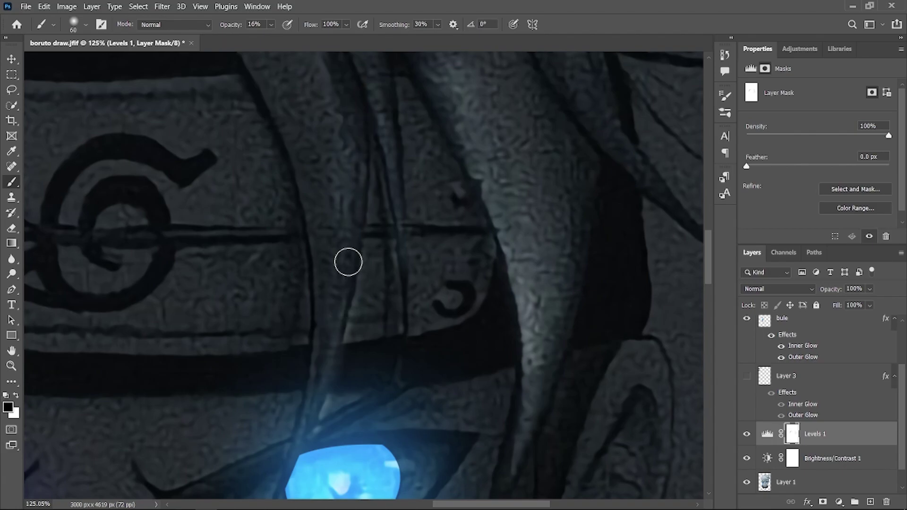
Step: Switch to white at higher opacity and paint the mask beside the crystal along the collar
key("x")
key("bracketleft")
key("0")
scroll(331, 337, "down", 2)
scroll(299, 211, "down", 3)
key("bracketright")
key("bracketright")
key("bracketright")
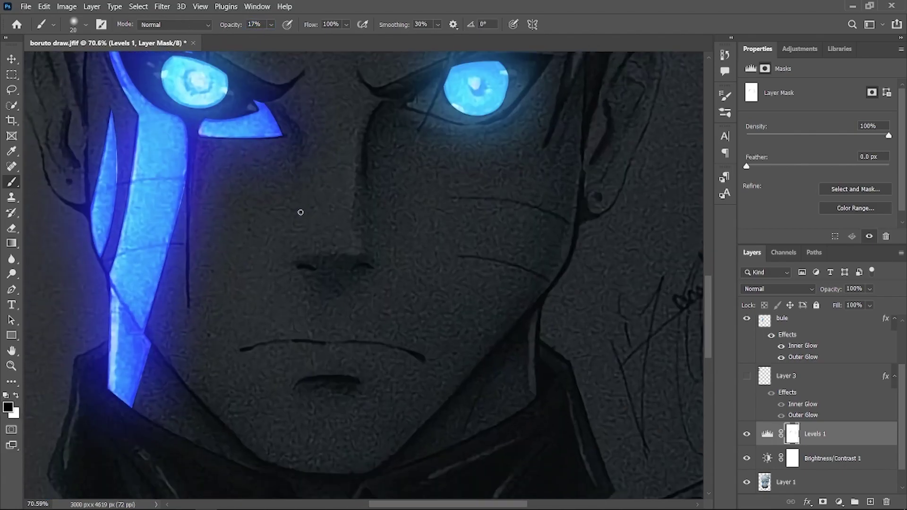
scroll(316, 257, "down", 1)
scroll(393, 253, "up", 2)
scroll(342, 230, "down", 3)
scroll(342, 229, "up", 4)
key("bracketleft")
key("bracketleft")
key("bracketleft")
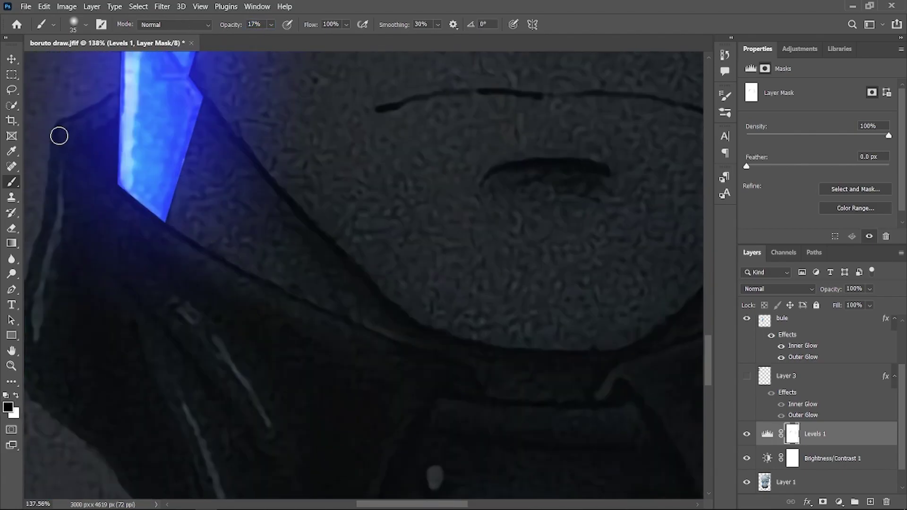
key("bracketright")
key("bracketright")
key("bracketright")
left_click_drag(142, 264, 128, 154)
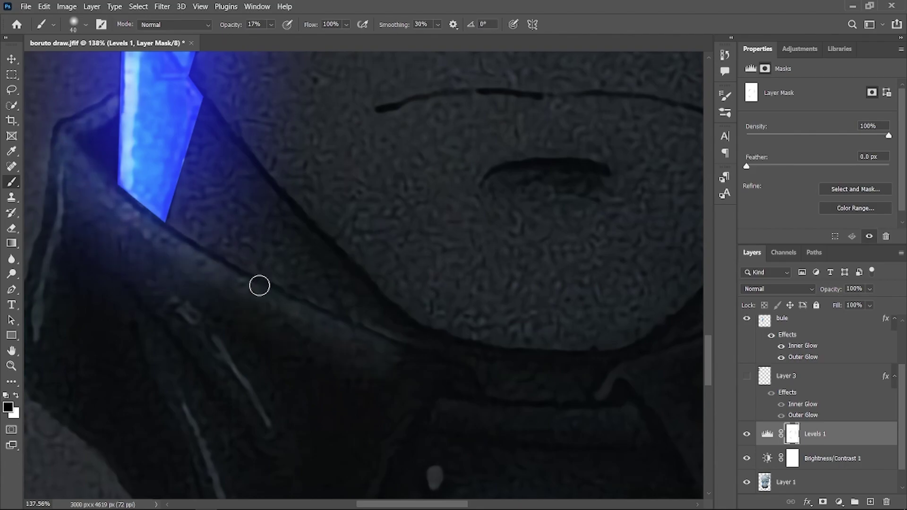
Step: Enlarge the brush for broad mask strokes across the face, chin and hair
scroll(259, 285, "down", 3)
scroll(306, 282, "up", 2)
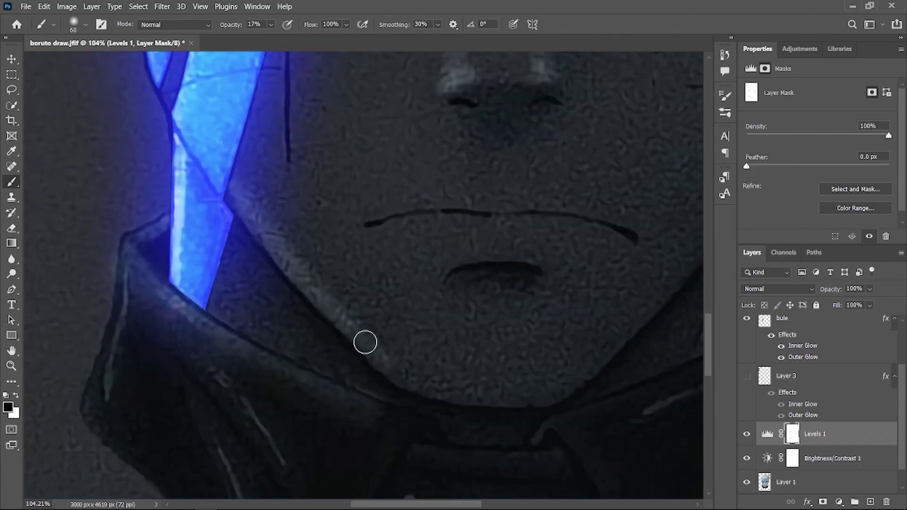
key("bracketright")
key("bracketright")
key("bracketright")
scroll(263, 202, "down", 3)
scroll(490, 149, "up", 3)
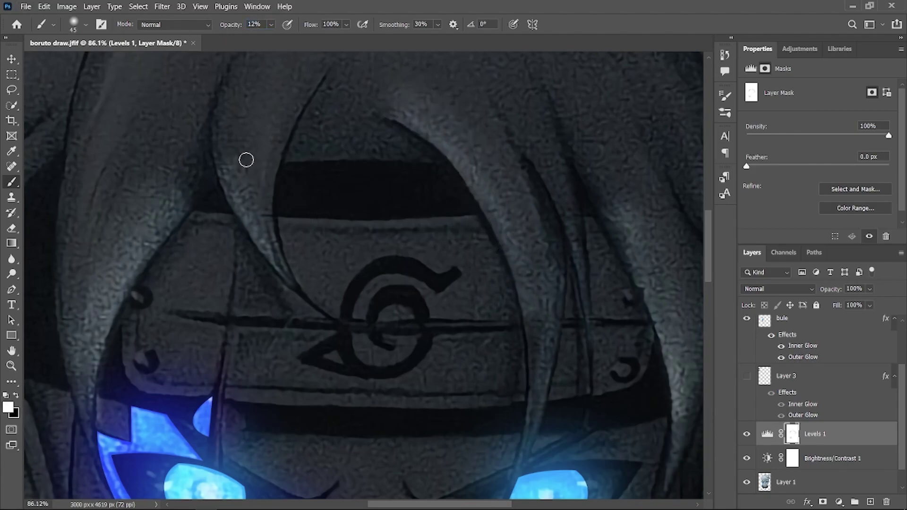
scroll(217, 128, "down", 3)
scroll(362, 306, "up", 3)
scroll(512, 310, "up", 1)
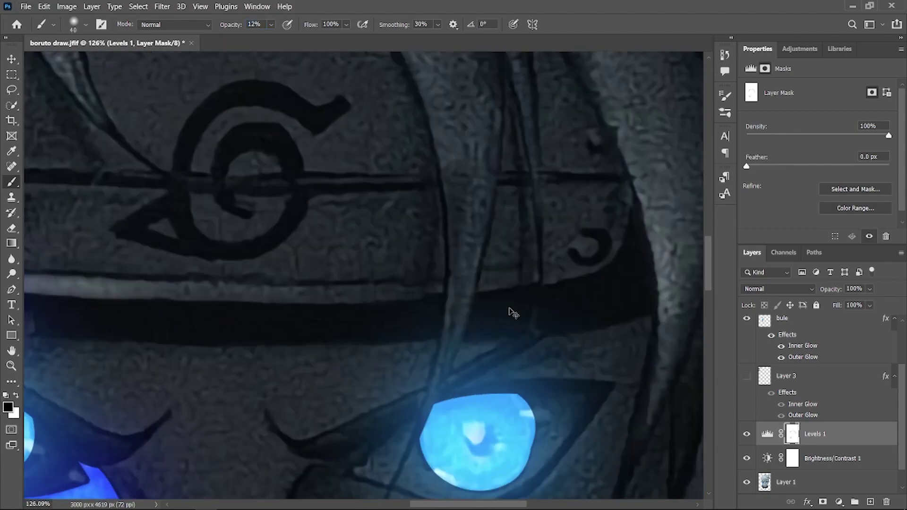
scroll(242, 267, "down", 2)
scroll(407, 277, "down", 2)
key("bracketright")
key("bracketright")
key("bracketright")
scroll(557, 283, "up", 3)
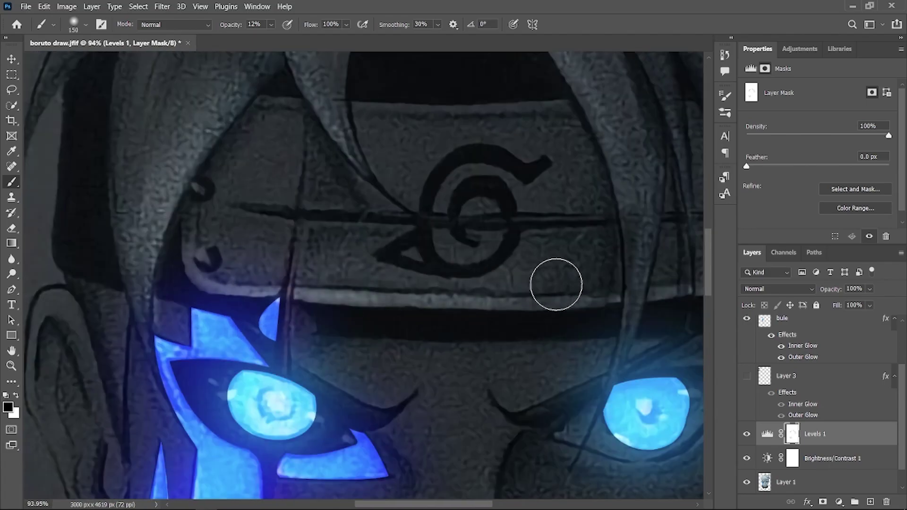
scroll(587, 277, "right", 3)
scroll(307, 273, "down", 3)
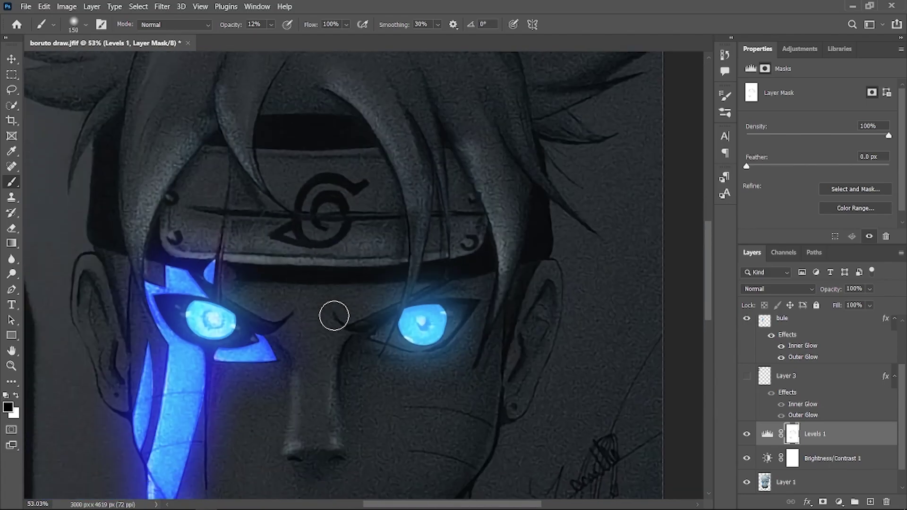
scroll(337, 314, "down", 1)
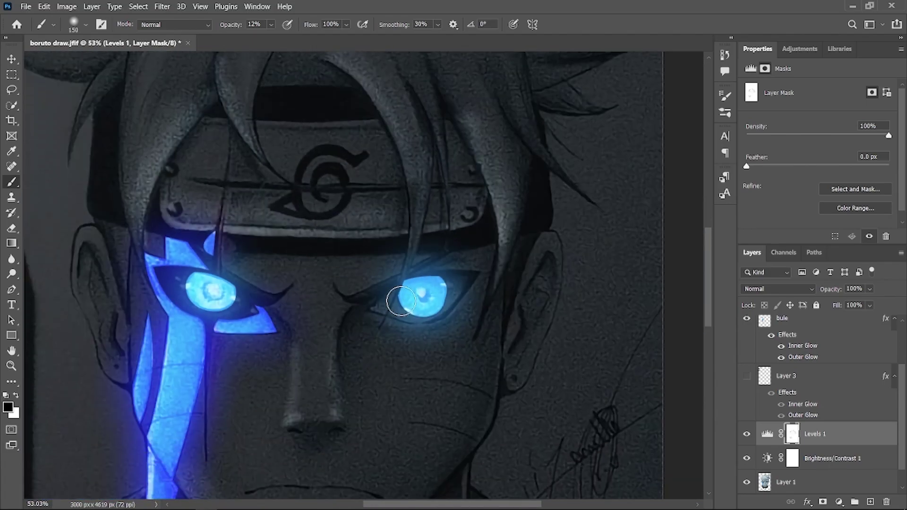
Step: Select Layer 2 as the working layer
scroll(790, 401, "down", 1)
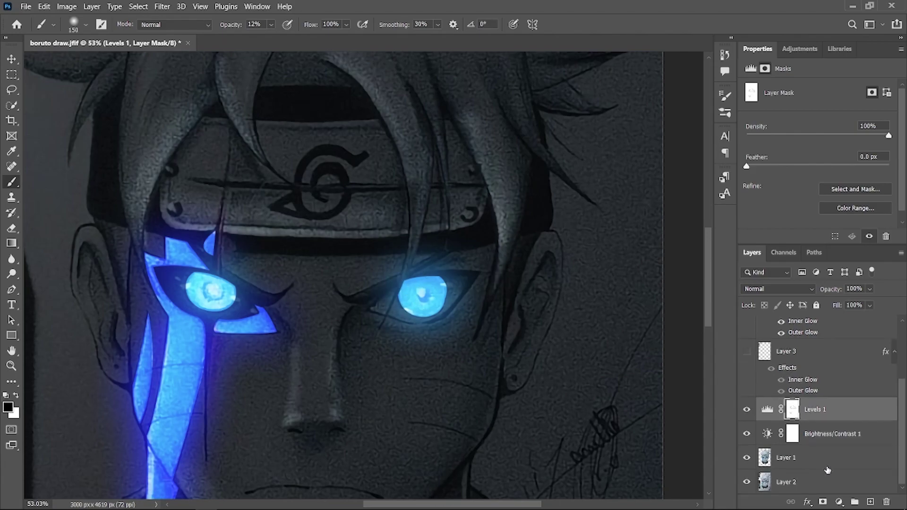
left_click(785, 481)
scroll(189, 283, "left", 2)
Step: Trace a Pen path for the slash from the headband past the left eye to the cheek
key("p")
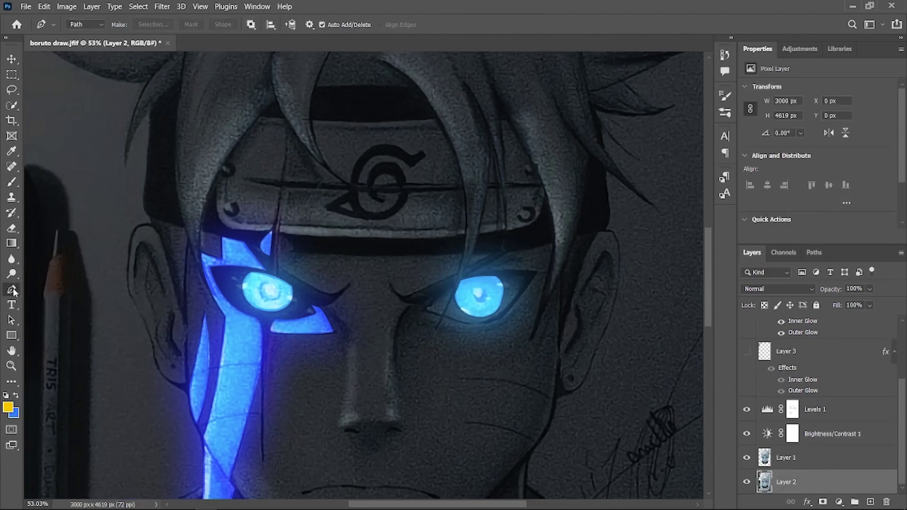
scroll(281, 212, "up", 2)
scroll(283, 156, "up", 3)
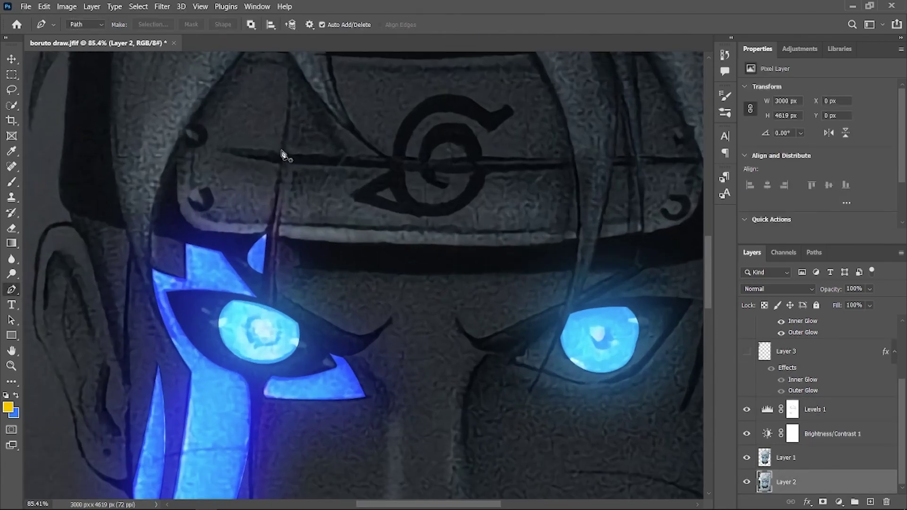
left_click(259, 300)
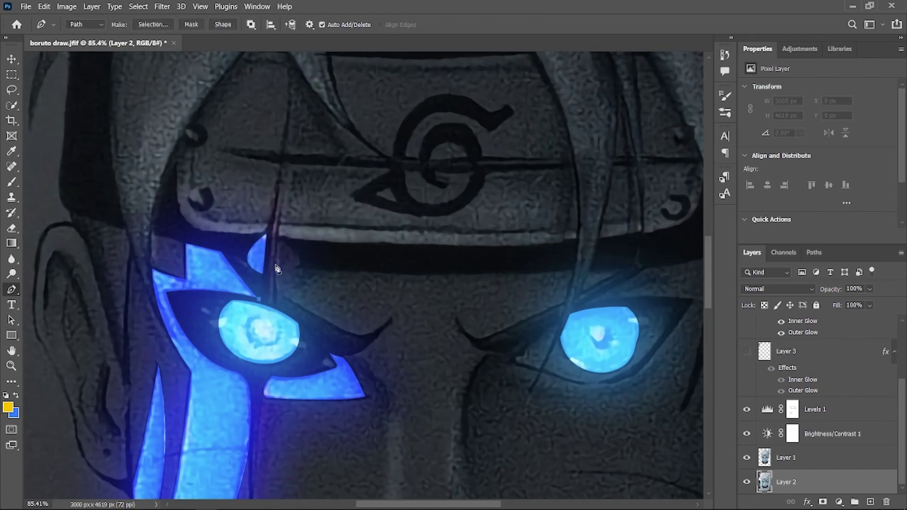
left_click_drag(285, 58, 286, 59)
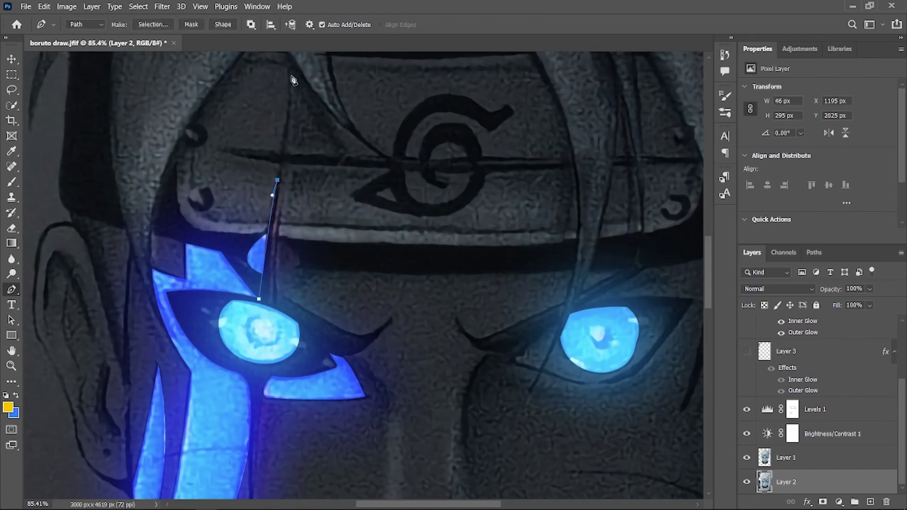
scroll(288, 212, "up", 1)
left_click(277, 236)
scroll(269, 227, "down", 1)
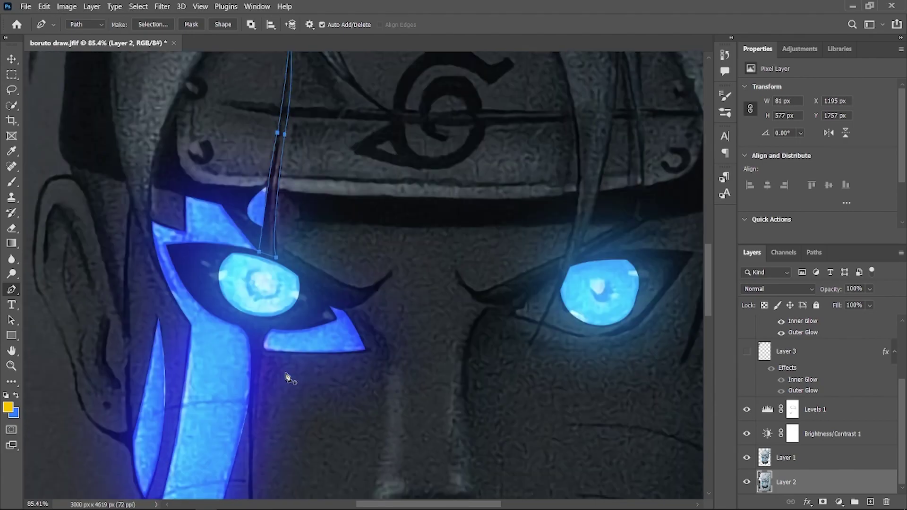
scroll(262, 189, "down", 5)
left_click(259, 172)
scroll(265, 212, "down", 3)
scroll(269, 236, "up", 4)
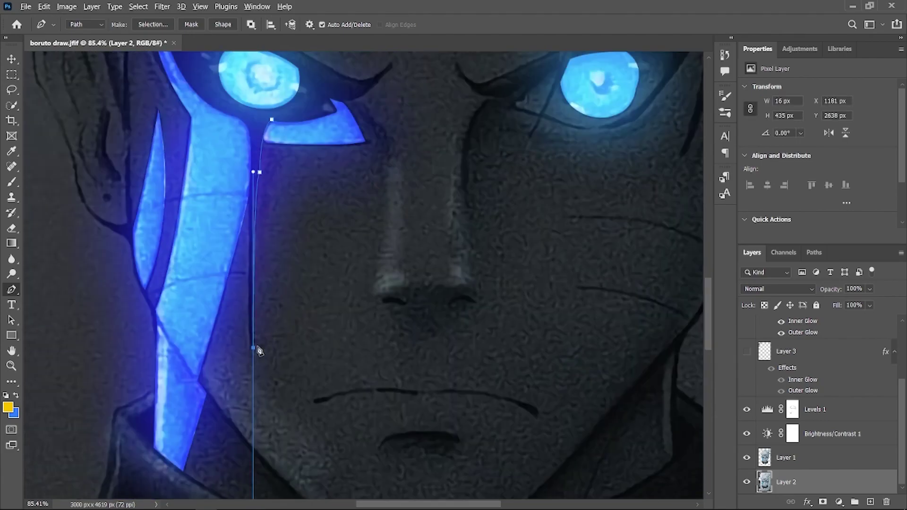
scroll(279, 264, "up", 1)
scroll(282, 276, "down", 2)
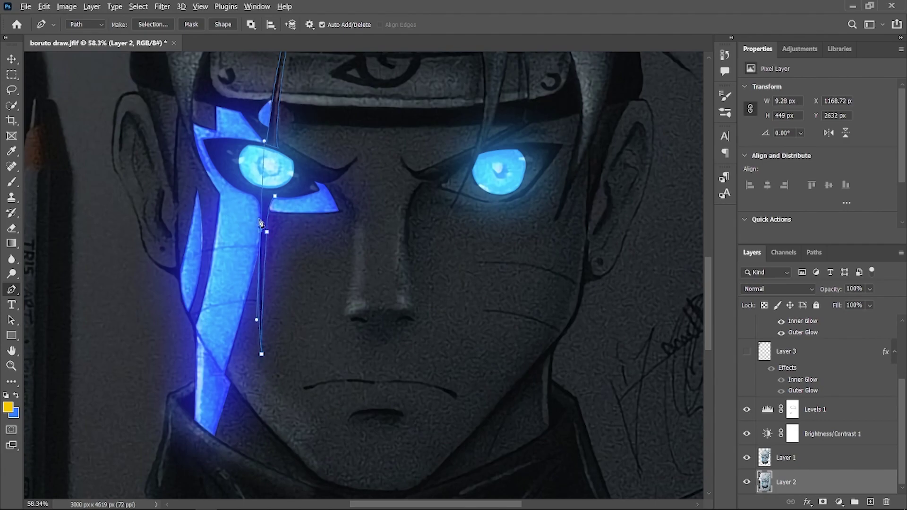
scroll(271, 250, "up", 3)
scroll(315, 179, "down", 5)
left_click(223, 24)
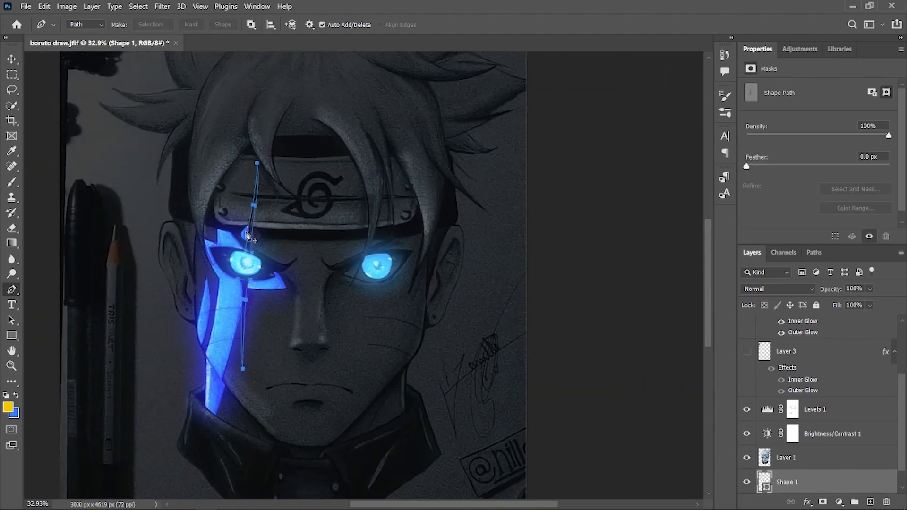
Step: Turn the path into a selection, copy it onto new Layer 4, and move it above Levels 1
right_click(245, 229)
left_click(272, 297)
left_click(513, 132)
left_click(826, 466)
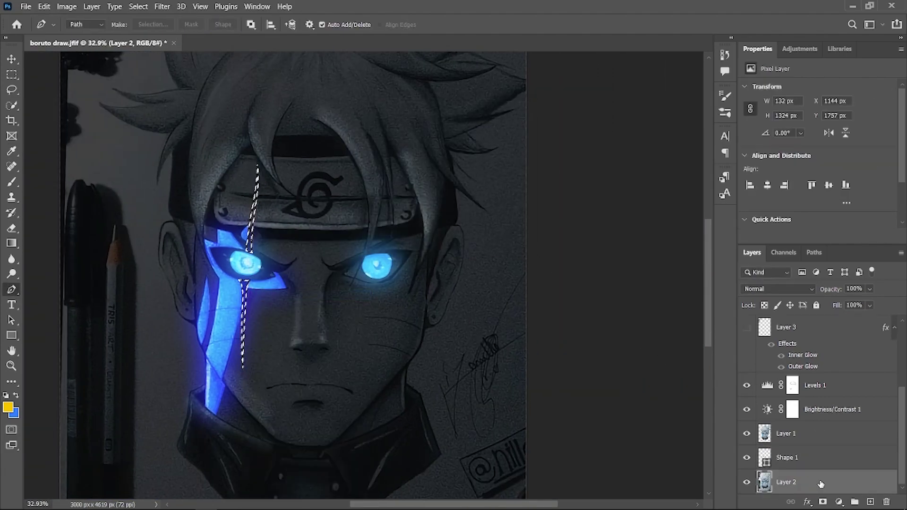
key("ctrl+j")
left_click_drag(803, 458, 812, 400)
Step: Delete the leftover Shape 1 layer
scroll(813, 420, "down", 1)
left_click(800, 458)
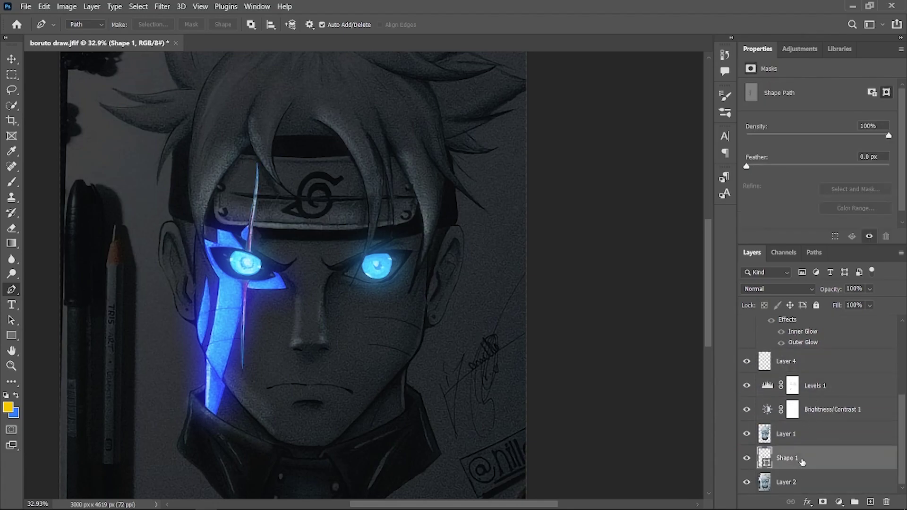
key("Delete")
Step: Give Layer 4 a red Outer Glow
left_click(857, 388)
double_click(857, 388)
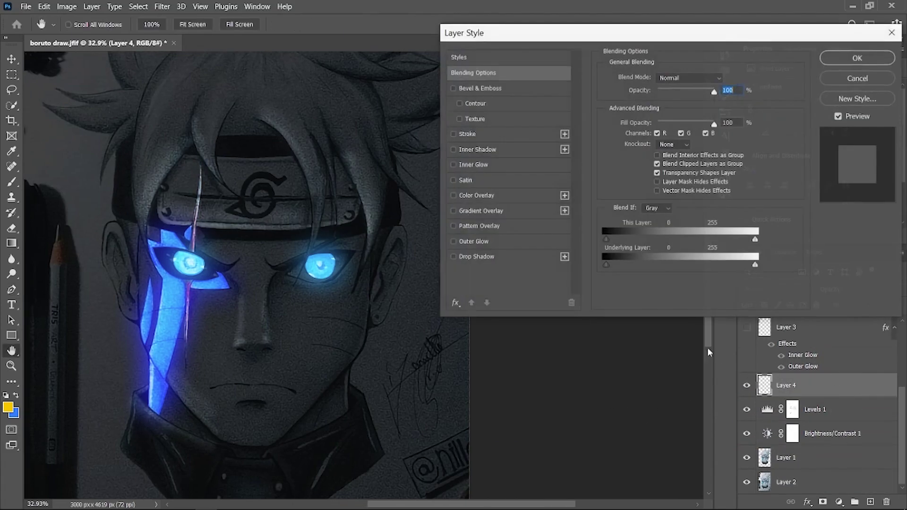
left_click(473, 241)
left_click(633, 119)
left_click(658, 336)
left_click_drag(658, 339, 659, 349)
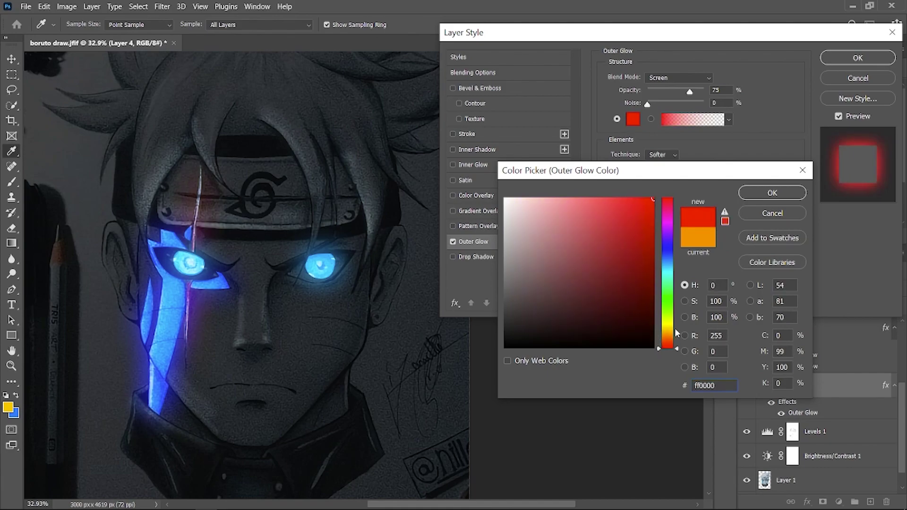
left_click(762, 194)
Step: Add a red Inner Glow to Layer 4 and apply the layer style
left_click(472, 165)
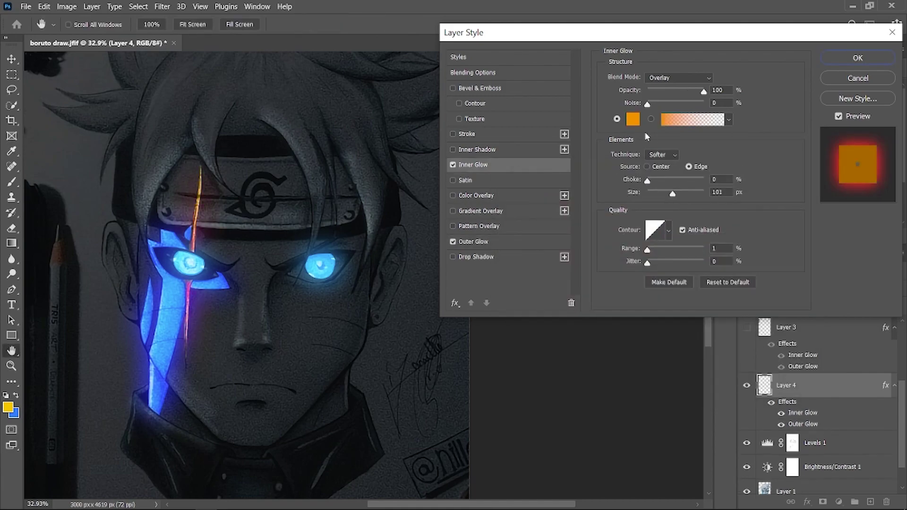
left_click(633, 119)
left_click_drag(667, 336, 667, 348)
left_click(772, 192)
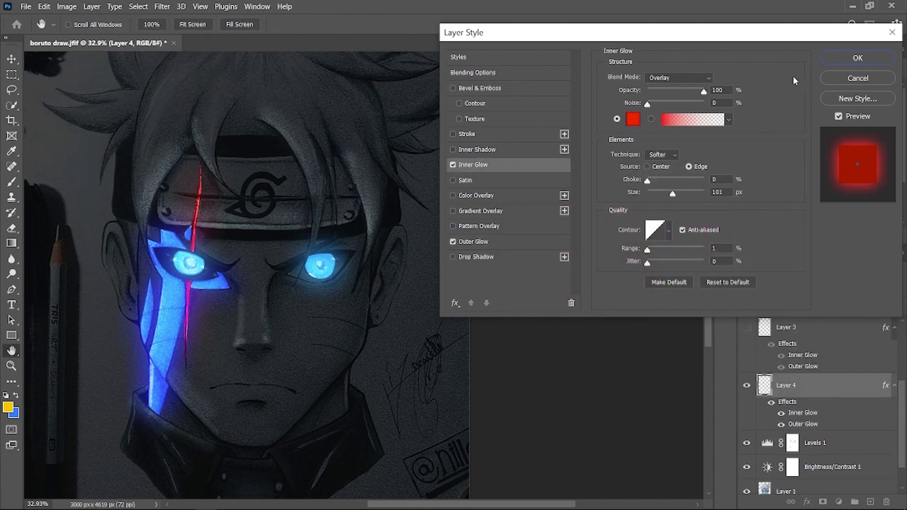
left_click(857, 57)
Step: Reopen Layer 4's style, try Screen for the Inner Glow, then keep it on Overlay
key("p")
scroll(474, 207, "down", 2)
scroll(474, 206, "right", 2)
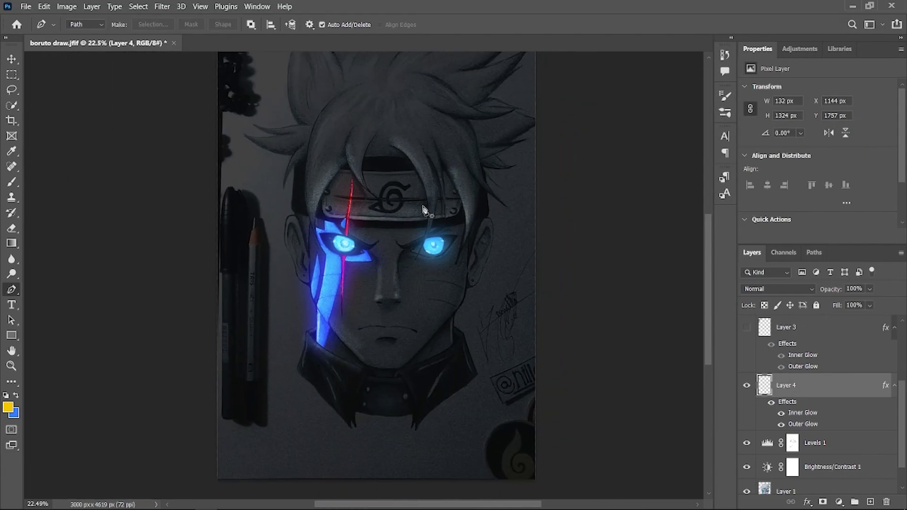
scroll(385, 222, "up", 2)
scroll(360, 208, "up", 2)
scroll(360, 208, "down", 2)
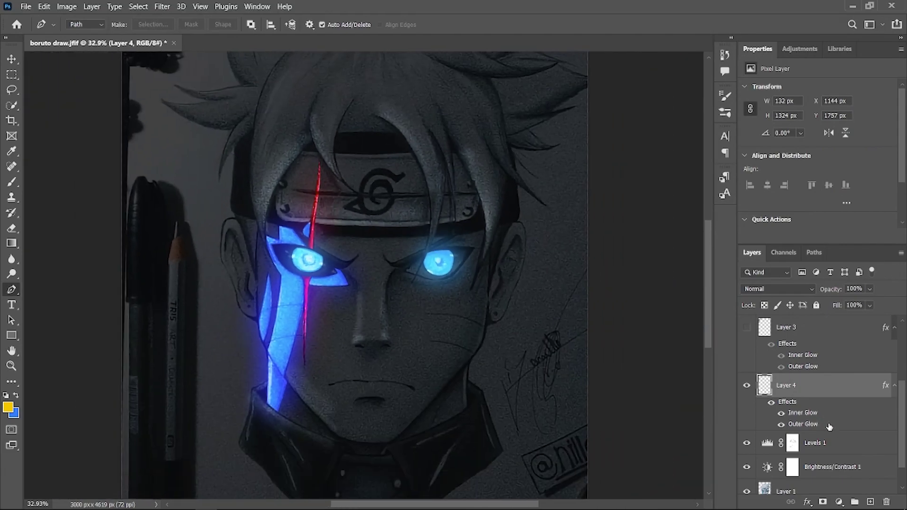
double_click(787, 403)
left_click(702, 78)
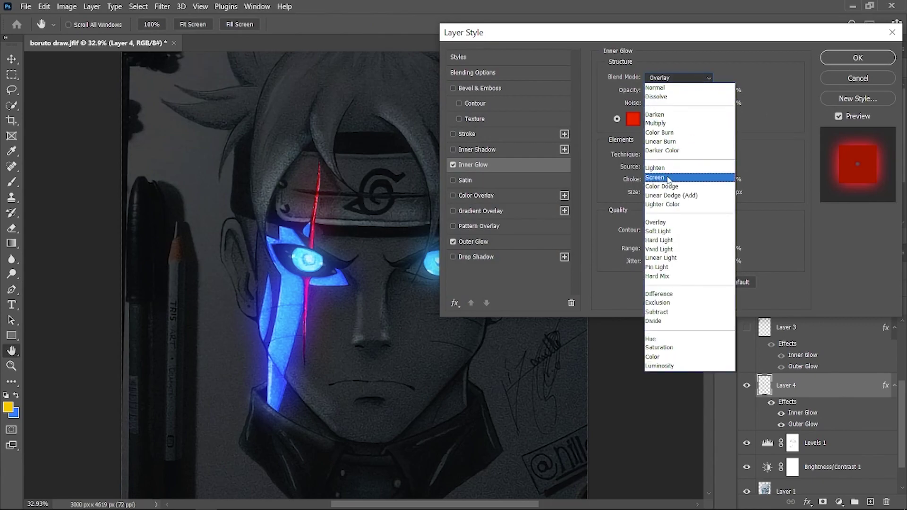
left_click(670, 180)
left_click(709, 78)
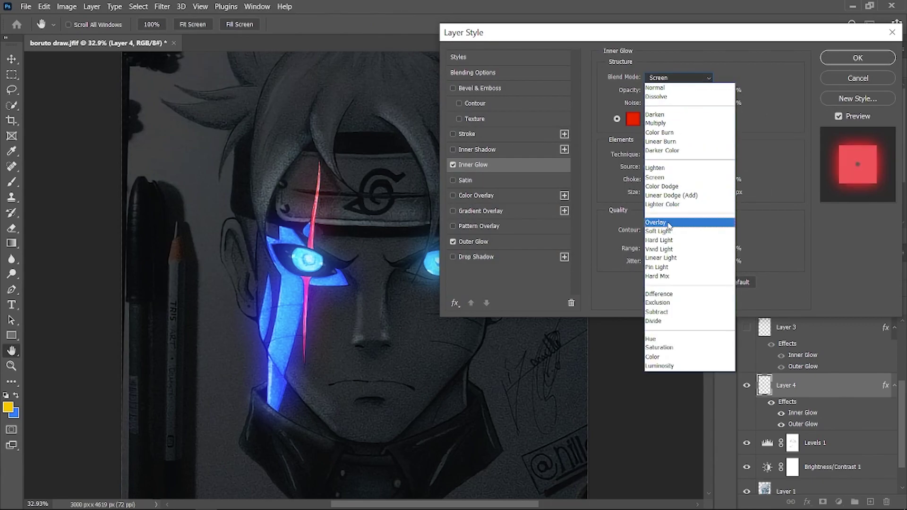
left_click(670, 213)
Step: Test Overlay on the Outer Glow, keep it Screen, and fine-tune its size to 92 px
left_click(473, 242)
left_click(679, 78)
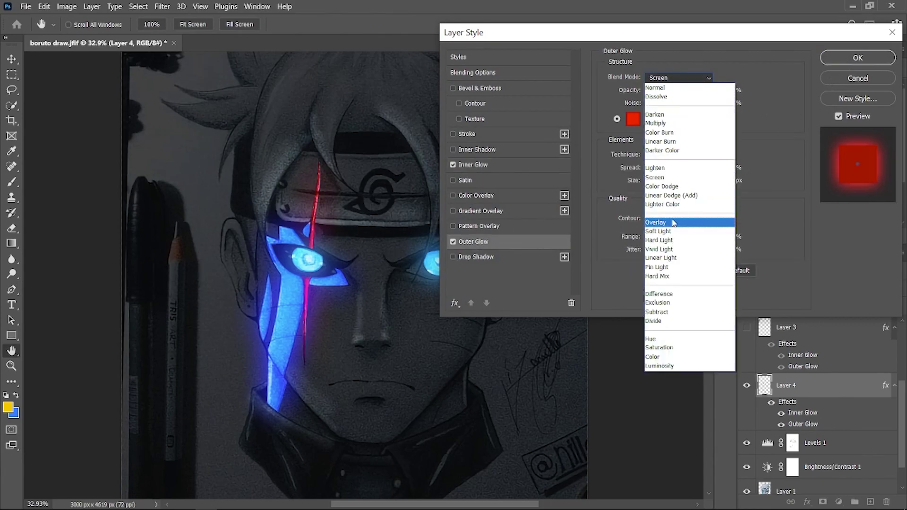
left_click(671, 219)
left_click(679, 78)
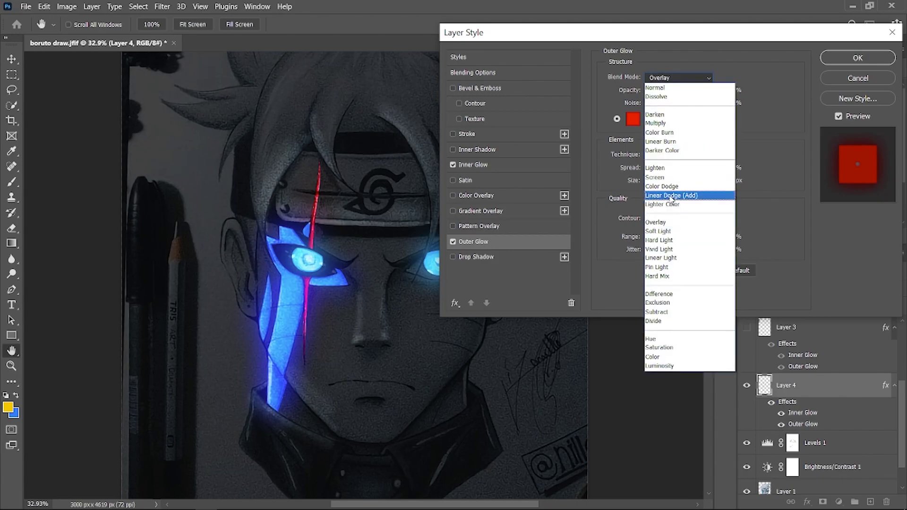
left_click(671, 179)
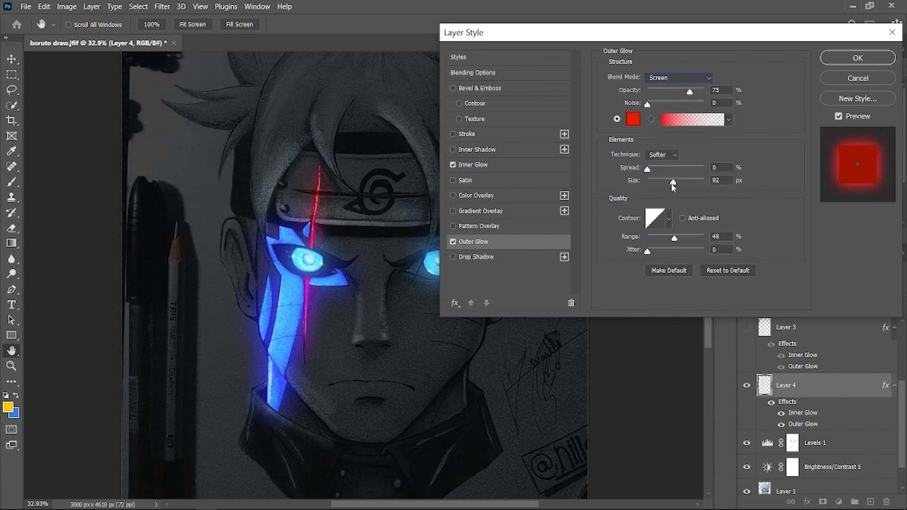
left_click_drag(659, 185, 662, 188)
left_click(509, 164)
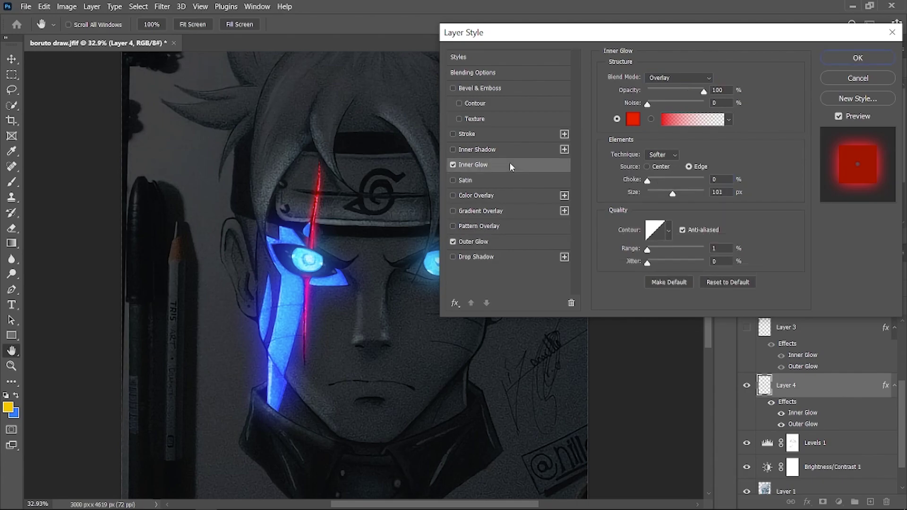
Step: Apply the glow style and zoom in on the chin and collar area
left_click(858, 57)
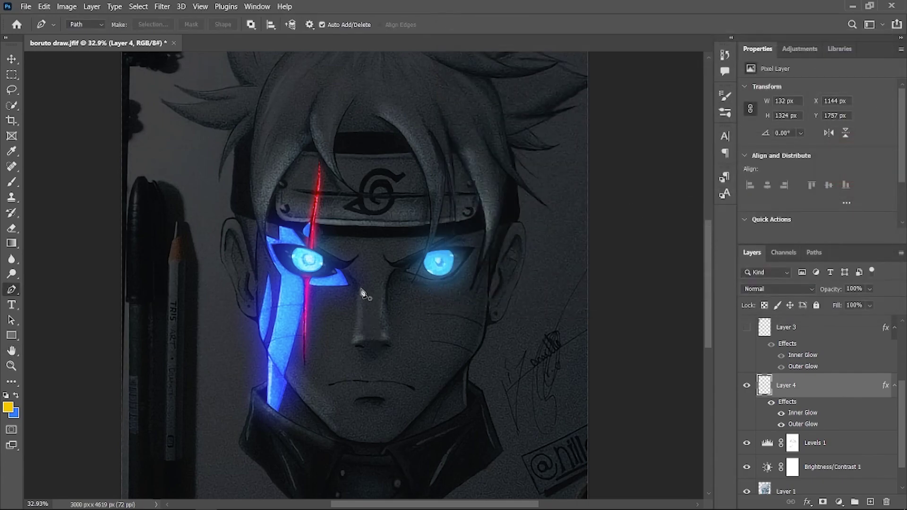
key("p")
scroll(366, 295, "down", 2)
scroll(332, 306, "down", 2)
scroll(332, 306, "up", 5)
scroll(310, 300, "up", 1)
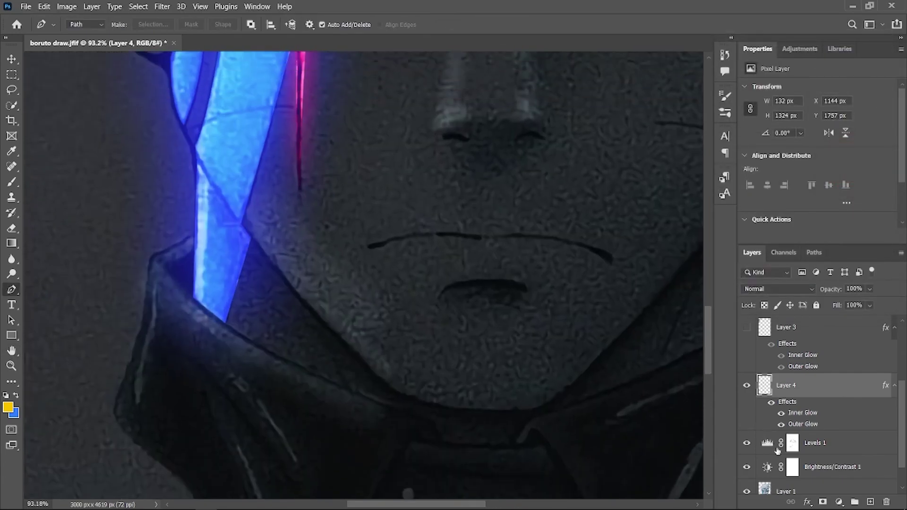
key("alt+bracketleft")
Step: Compare the Levels darkening on and off and set a 40 px brush at 15% opacity
left_click(12, 182)
scroll(160, 269, "up", 2)
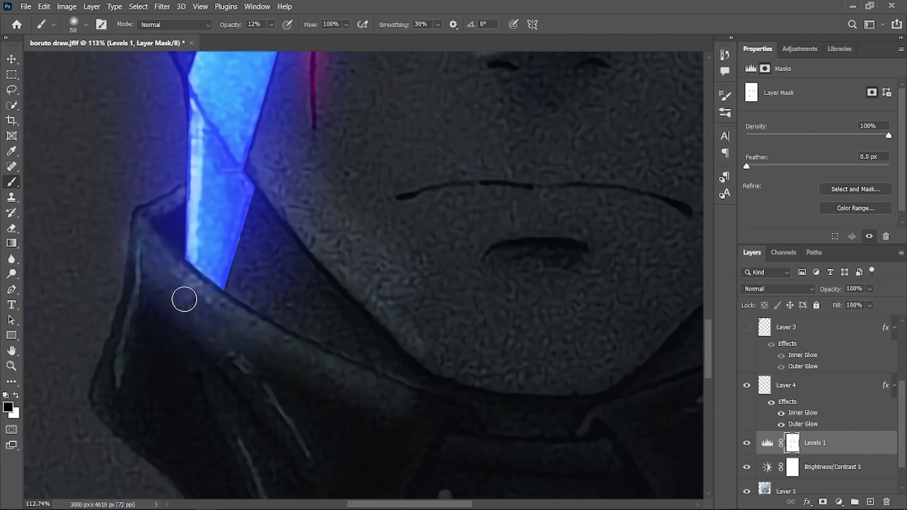
left_click(746, 443)
left_click(746, 443)
left_click(746, 443)
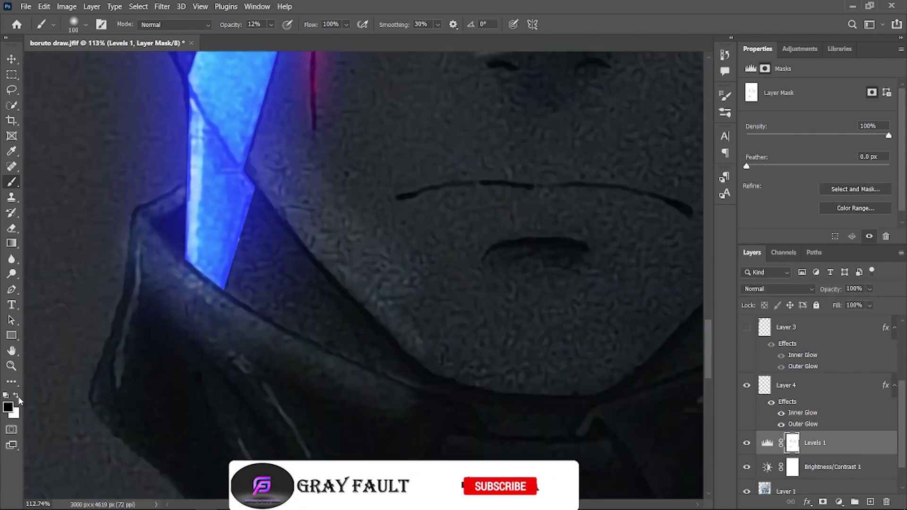
key("x")
key("bracketleft")
key("bracketleft")
key("bracketleft")
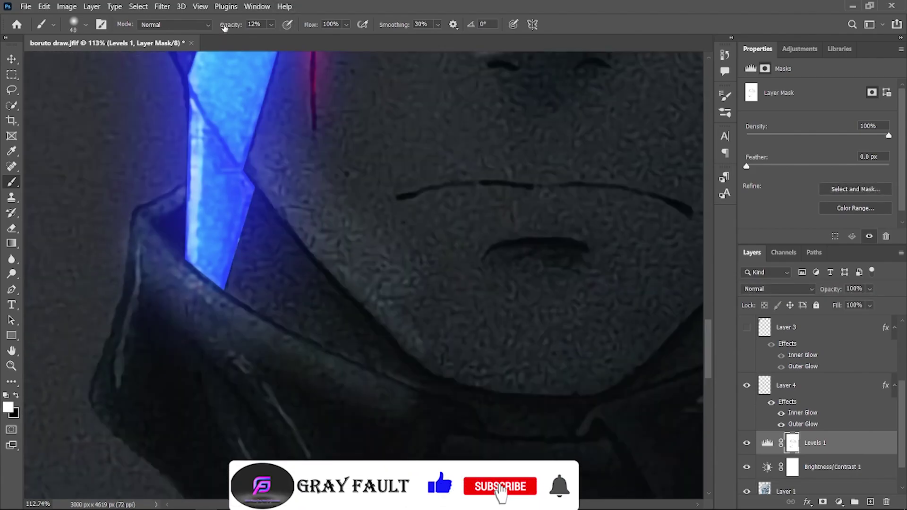
left_click_drag(224, 27, 294, 175)
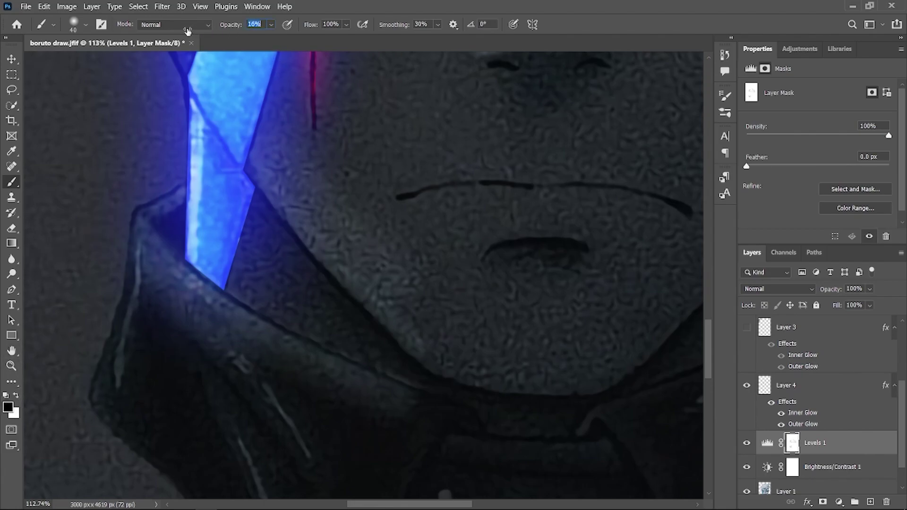
type("15")
Step: Work the Levels 1 mask around the chin, collar and eyes, then select the eye layer
scroll(281, 241, "down", 5, "alt")
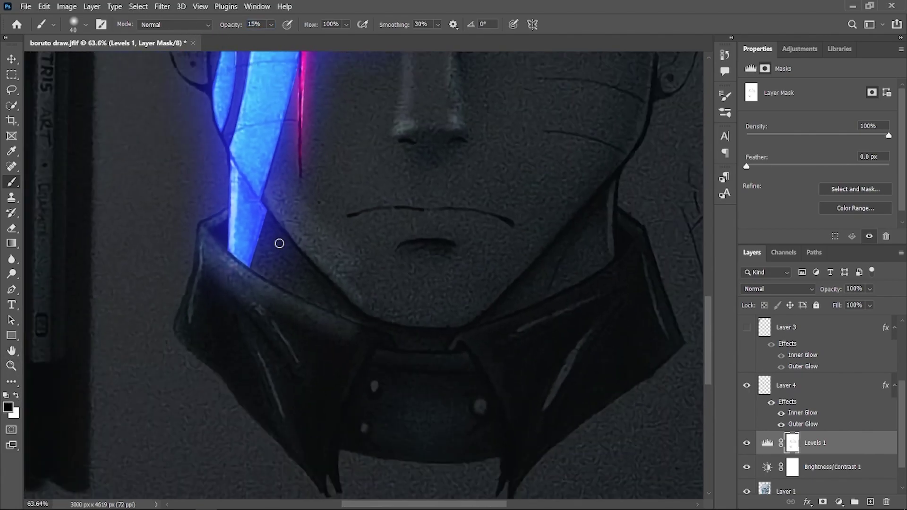
scroll(511, 245, "down", 3, "alt")
scroll(543, 213, "up", 1, "alt")
scroll(567, 165, "up", 3, "alt")
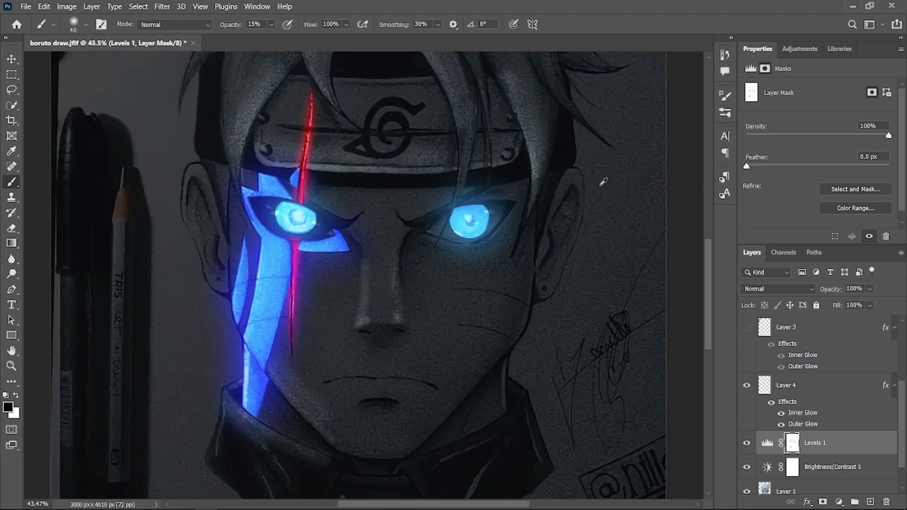
scroll(578, 149, "up", 3, "alt")
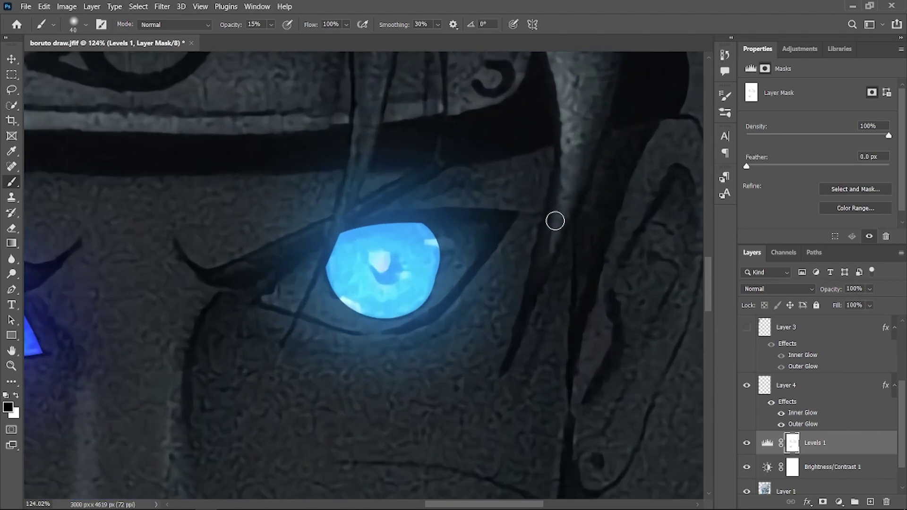
scroll(510, 277, "down", 5, "alt")
scroll(399, 182, "up", 2)
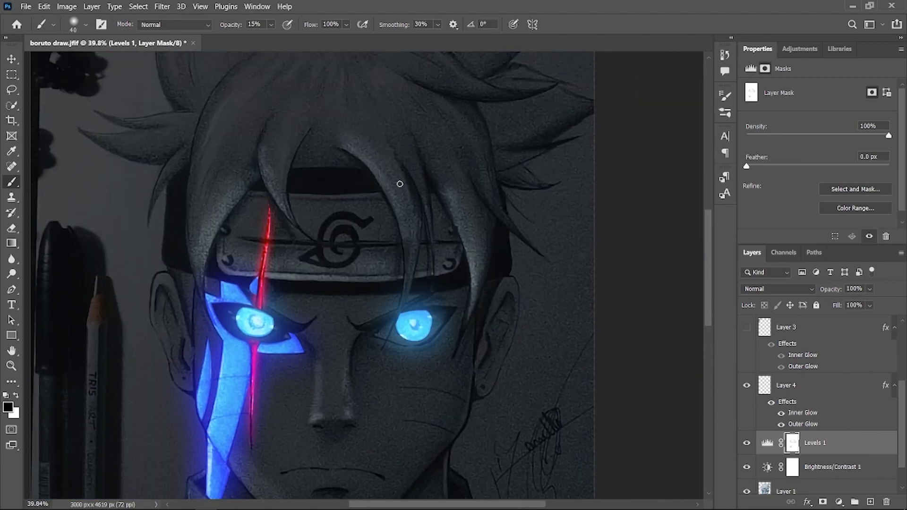
scroll(369, 178, "up", 2)
scroll(453, 170, "down", 1)
scroll(446, 170, "down", 3)
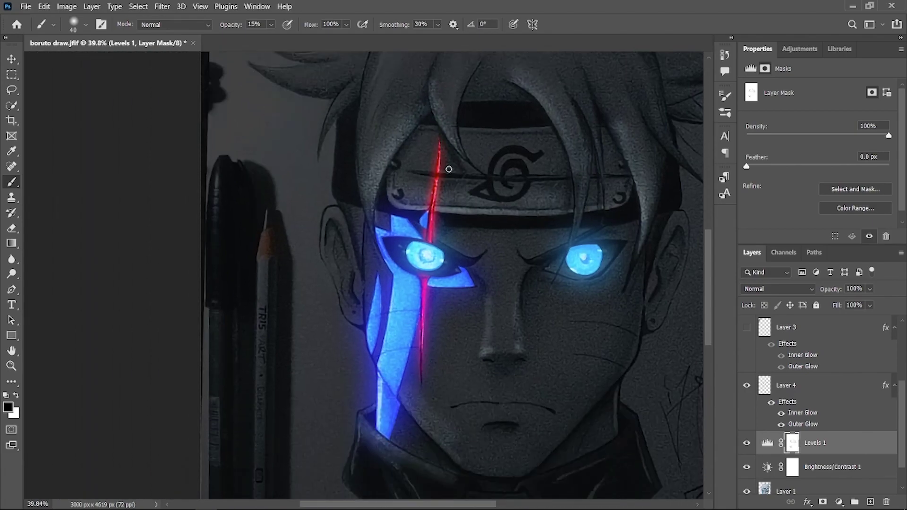
scroll(440, 172, "down", 2)
scroll(402, 177, "right", 2)
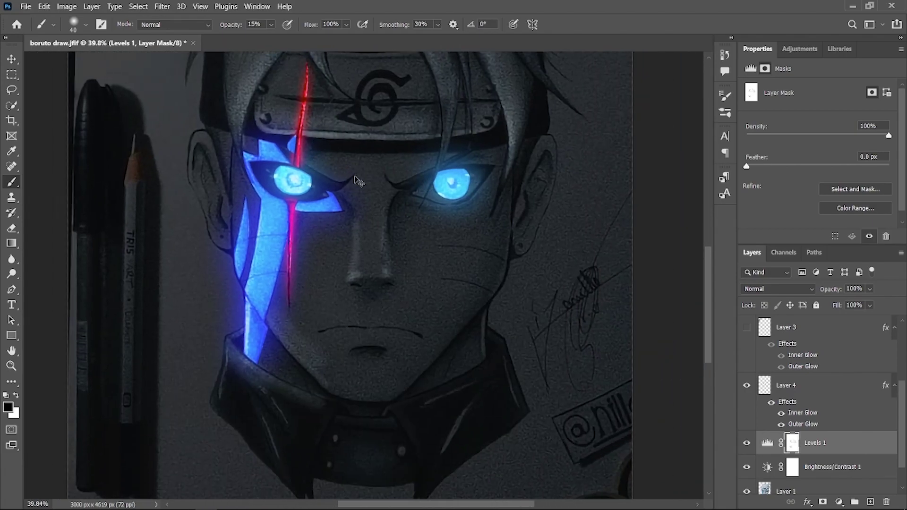
scroll(376, 244, "down", 2, "alt")
scroll(379, 209, "up", 3)
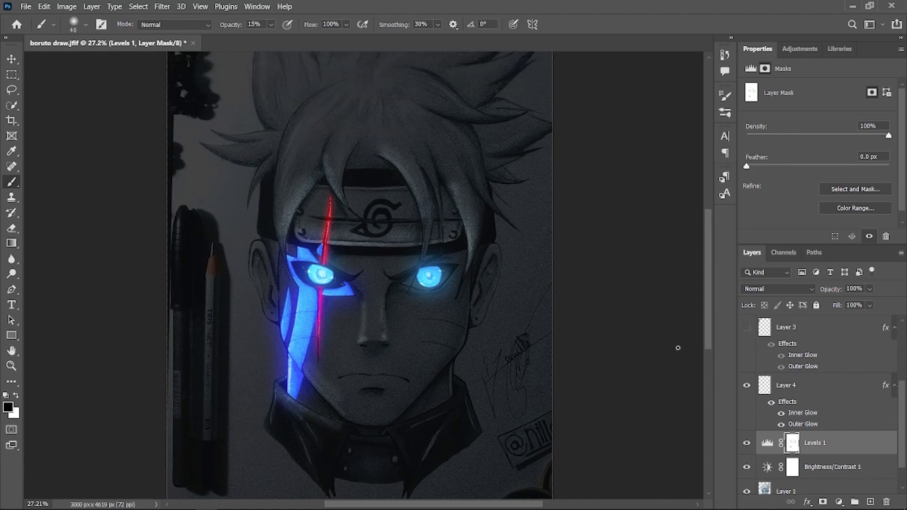
left_click(840, 443)
scroll(814, 396, "up", 2)
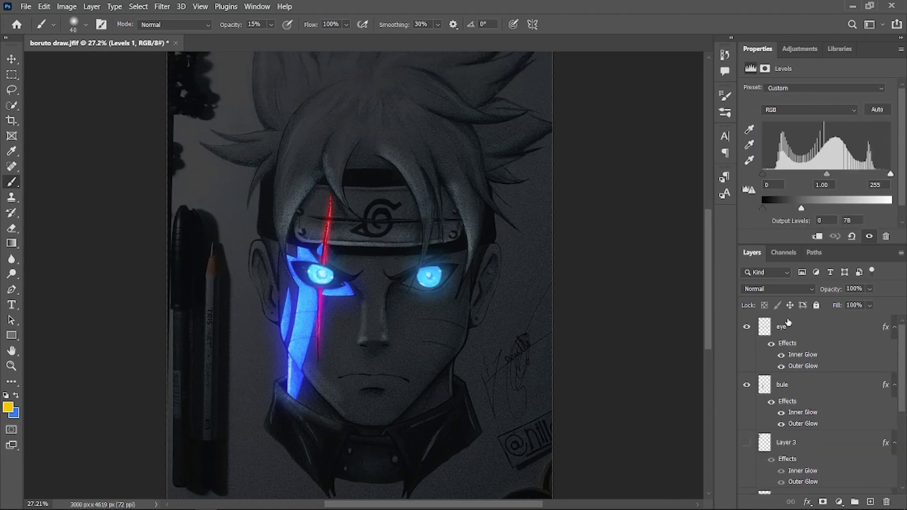
Step: Change the bule layer's Outer Glow colour to the deeper blue 000cff
left_click(803, 353)
double_click(806, 370)
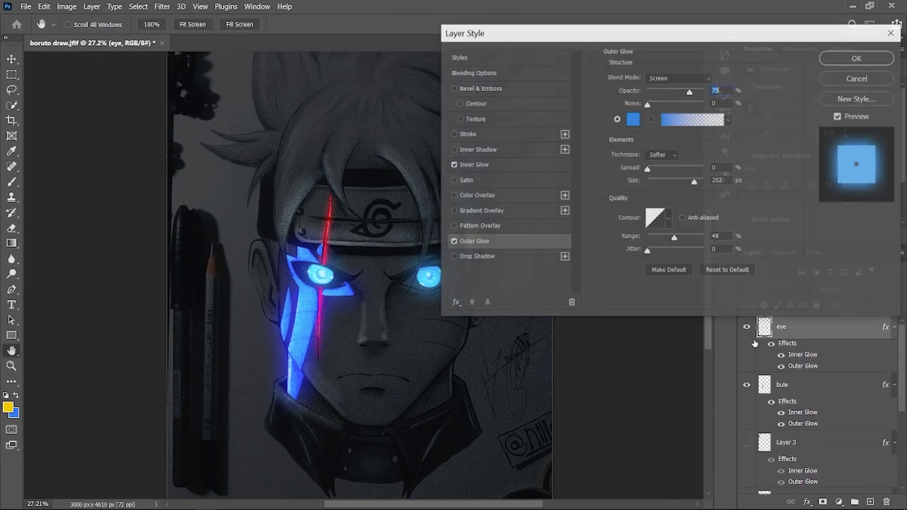
left_click(632, 119)
left_click(803, 170)
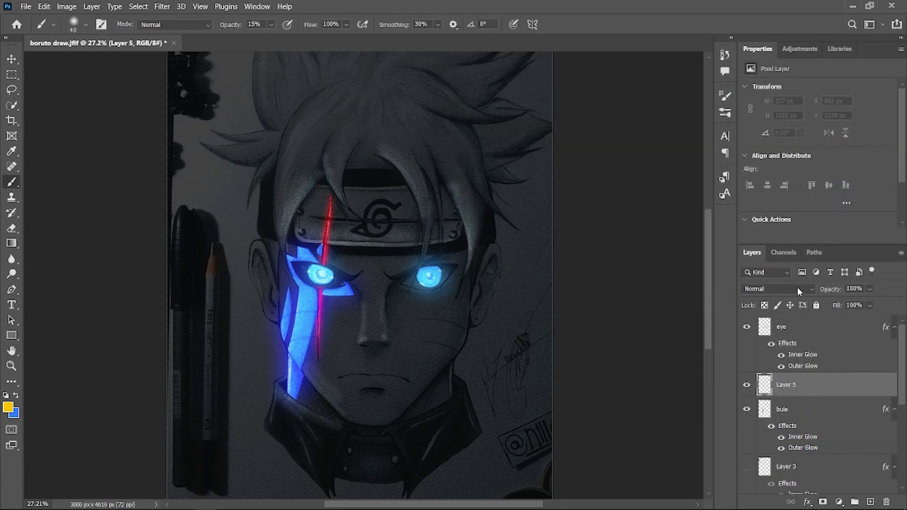
Step: Set Layer 5 to Overlay and choose pure blue #000cff as the painting colour
left_click(798, 289)
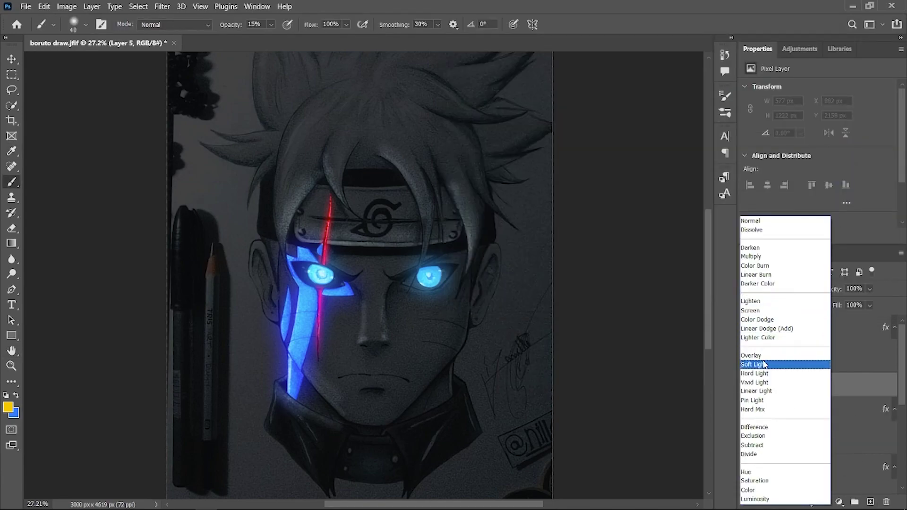
left_click(780, 363)
left_click(9, 406)
type("000cff")
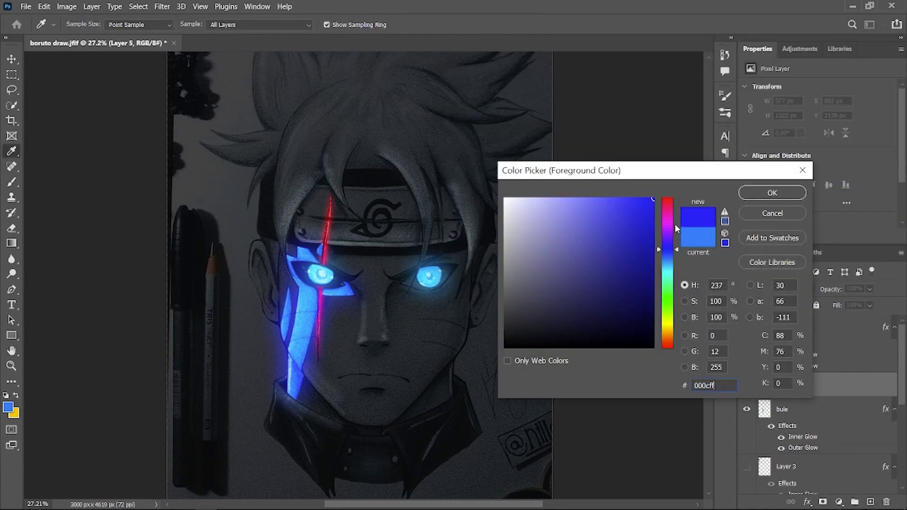
left_click(745, 193)
Step: Paint blue glow lines along the headband, adding a wide stroke on a new layer
scroll(381, 257, "up", 3)
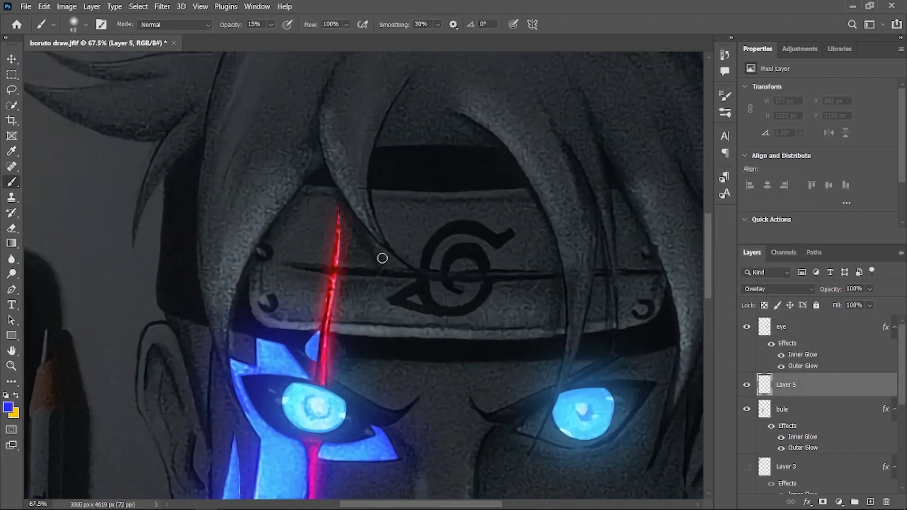
scroll(359, 317, "up", 3)
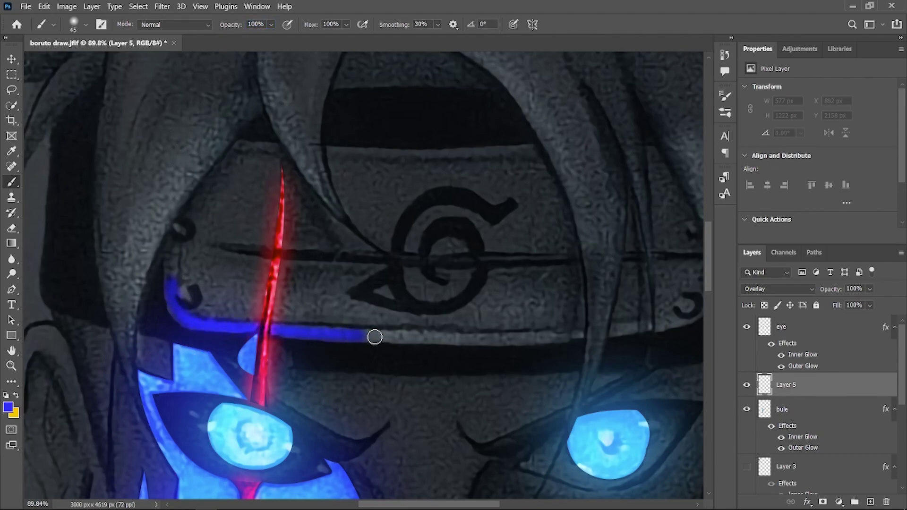
left_click_drag(229, 328, 444, 333)
mouse_move(564, 288)
left_mouse_down()
mouse_move(474, 319)
mouse_move(558, 319)
left_mouse_up()
left_click(870, 502)
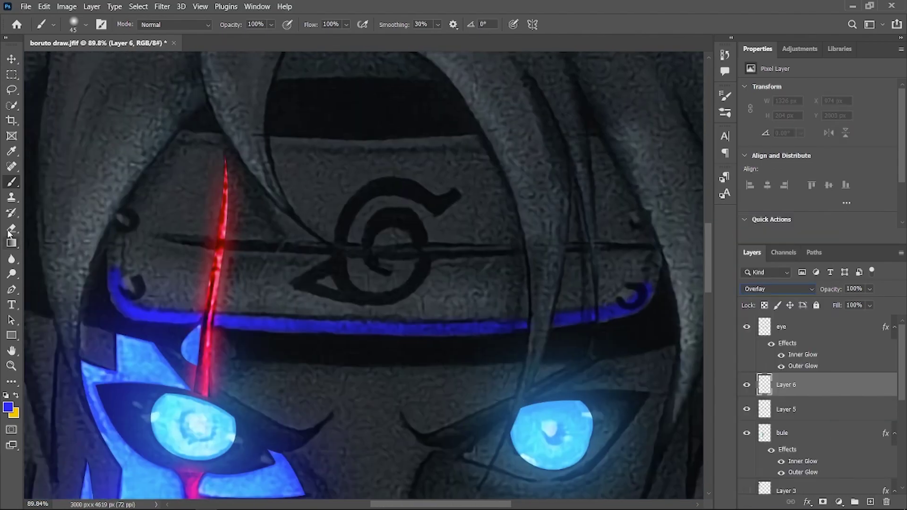
mouse_move(654, 276)
left_mouse_down()
mouse_move(586, 283)
mouse_move(129, 250)
left_mouse_up()
scroll(378, 236, "down", 10)
Step: On a new layer, paint thin blue highlights along the nose, jaw and collar edges
key("ctrl+shift+alt+n")
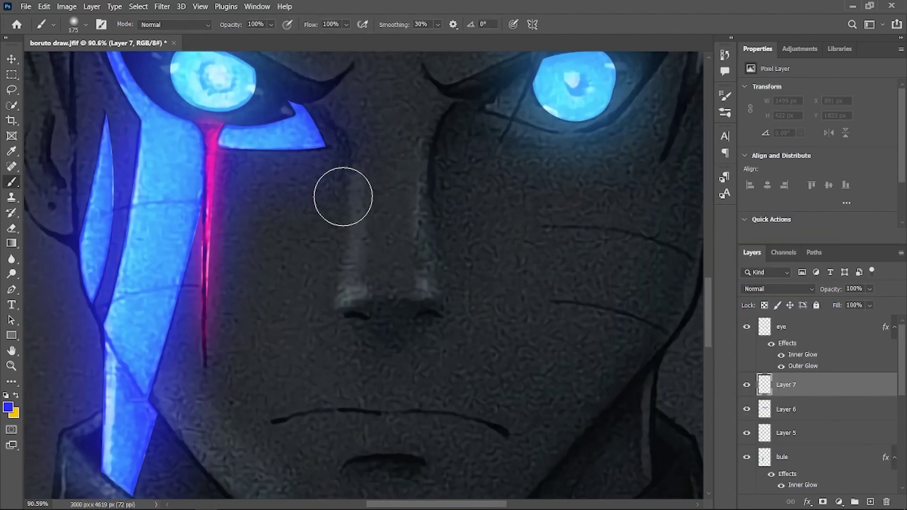
key("[")
key("[")
key("[")
left_click_drag(351, 175, 352, 279)
left_click_drag(427, 172, 429, 288)
scroll(305, 322, "down", 3)
key("alt+[")
left_click_drag(162, 222, 186, 255)
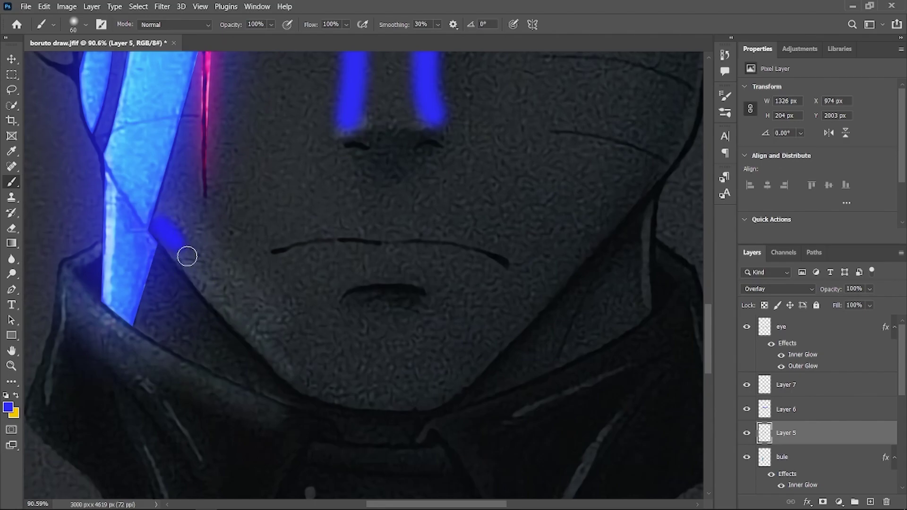
key("]")
scroll(186, 255, "up", 2)
left_click_drag(271, 357, 340, 425)
scroll(397, 308, "down", 5)
Step: Add another layer and paint broad blue strokes along the hair strands
key("alt+]")
key("ctrl+shift+alt+n")
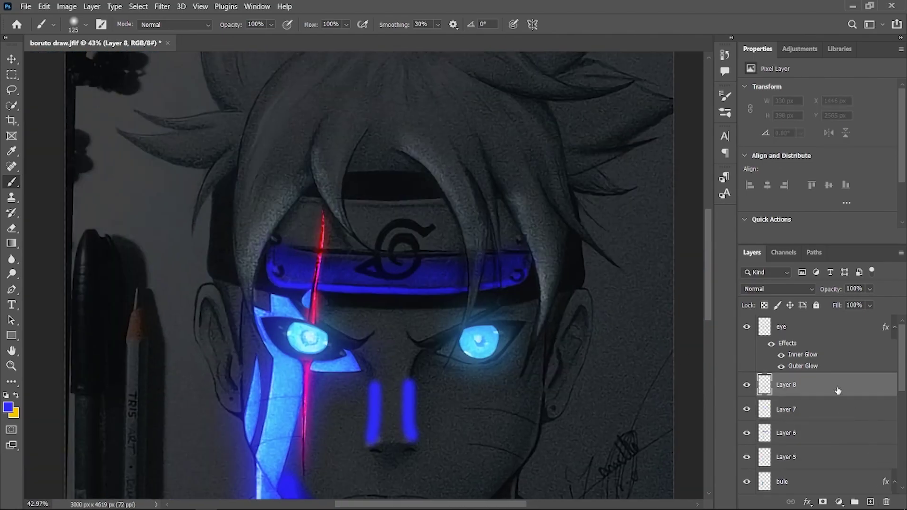
scroll(349, 134, "up", 5)
key("]")
key("]")
key("]")
left_click_drag(263, 132, 165, 345)
left_click_drag(302, 104, 385, 302)
Step: Set Layer 8 to Overlay and paint another blue hair strand
left_click(777, 289)
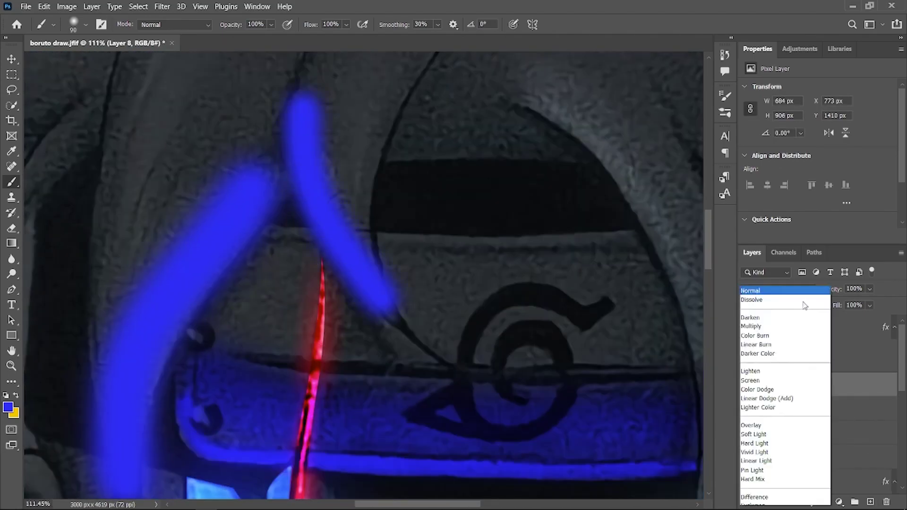
left_click(756, 431)
scroll(366, 196, "down", 2)
key("]")
scroll(479, 408, "right", 3)
left_click_drag(562, 446, 510, 227)
key("[")
key("[")
key("[")
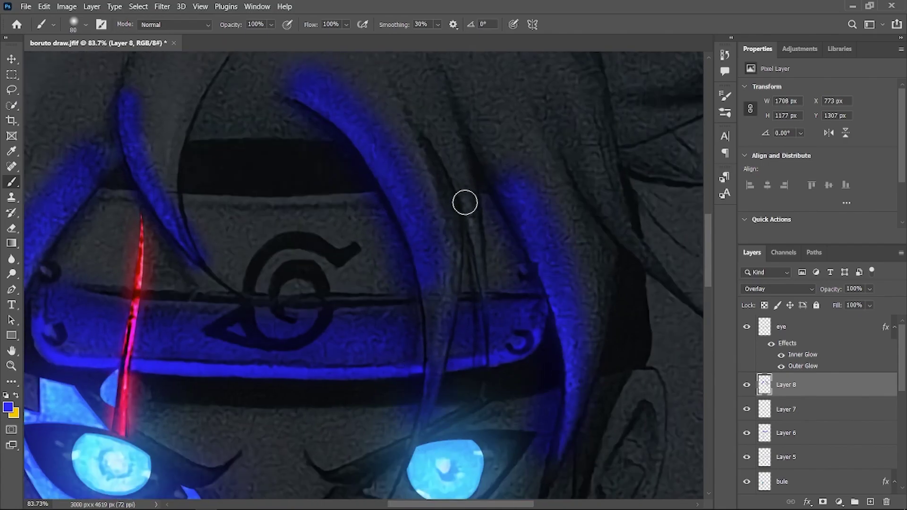
Step: Create Layer 9 in Overlay mode and dab blue glow onto the hair
left_click(870, 501)
left_click(776, 288)
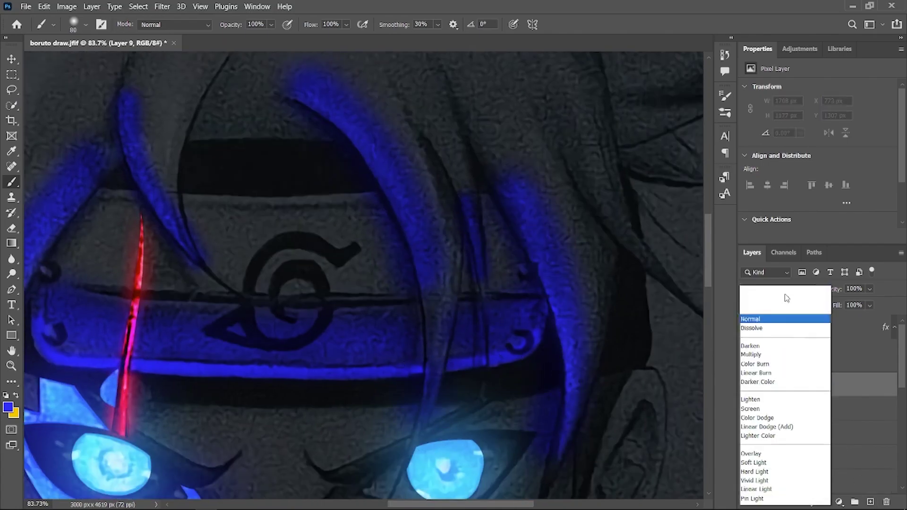
left_click(758, 354)
left_click(505, 194)
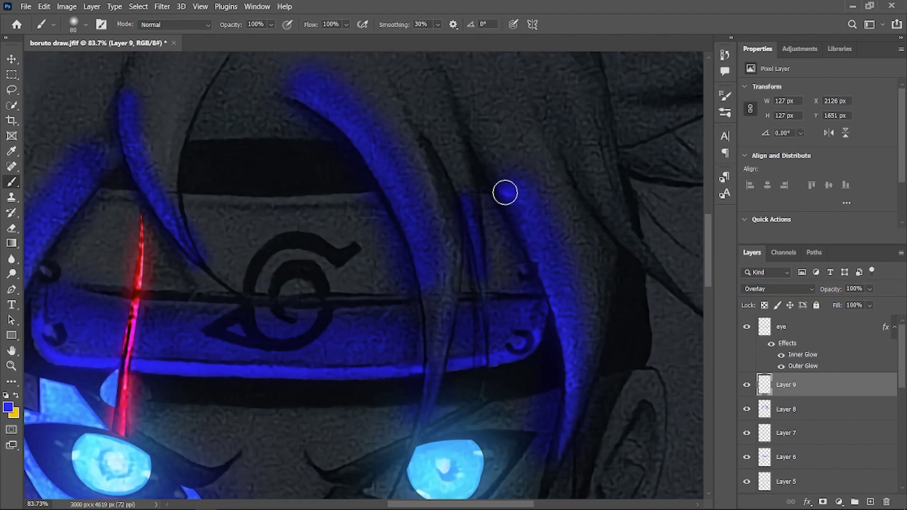
Step: Paint thin blue glow strokes along the right and left hair strands
scroll(543, 267, "down", 2)
left_click_drag(533, 179, 545, 384)
scroll(492, 170, "up", 2)
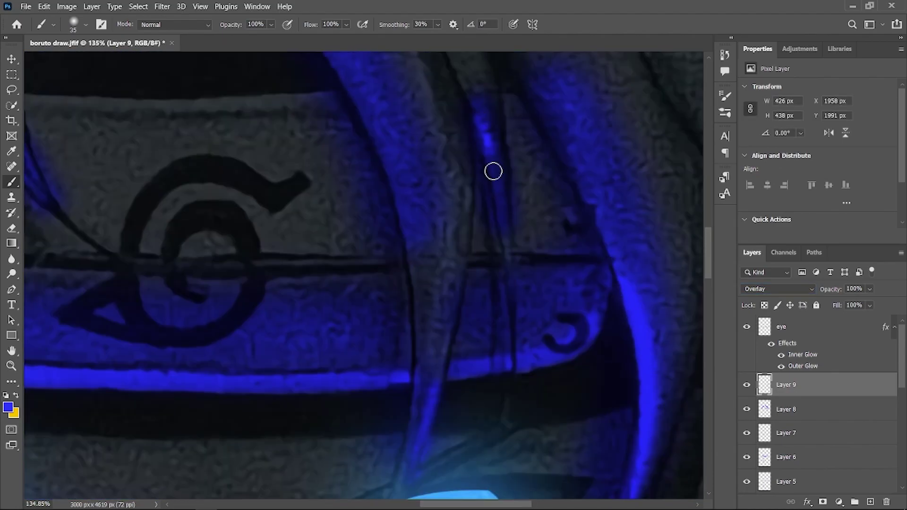
scroll(426, 93, "down", 1)
scroll(350, 108, "left", 2)
left_click_drag(326, 81, 278, 198)
left_click_drag(257, 127, 193, 217)
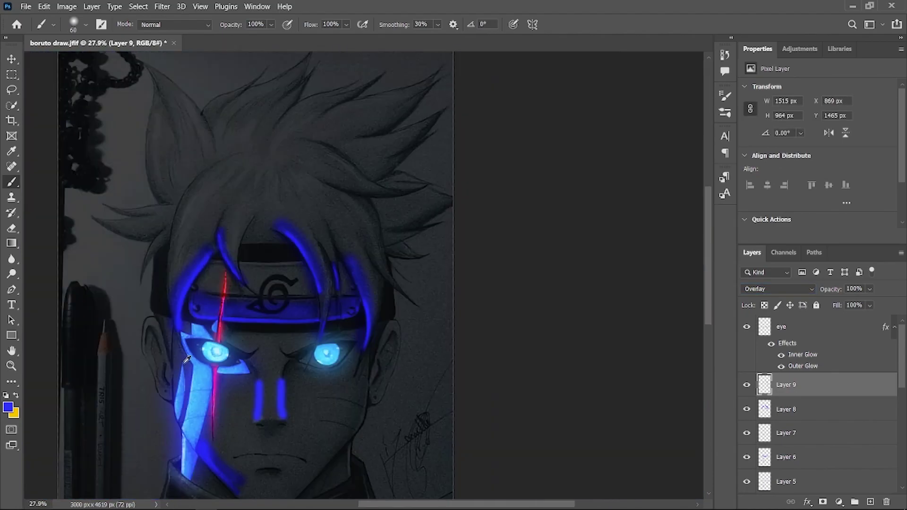
scroll(236, 189, "down", 4)
Step: Add a layer mask to Layer 8 and paint on it beside the hair glow
left_click(834, 413)
left_click(823, 501)
scroll(180, 310, "up", 2)
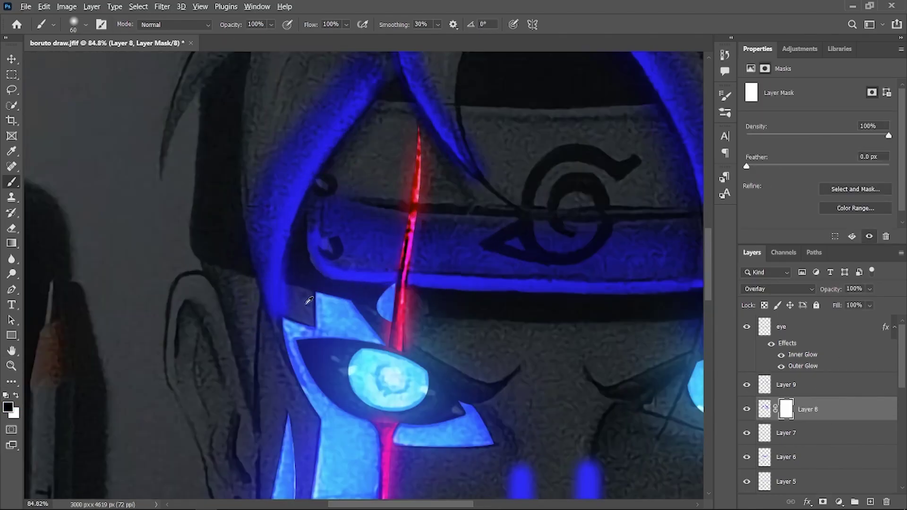
scroll(274, 270, "up", 1)
scroll(420, 114, "up", 1)
scroll(502, 239, "up", 2)
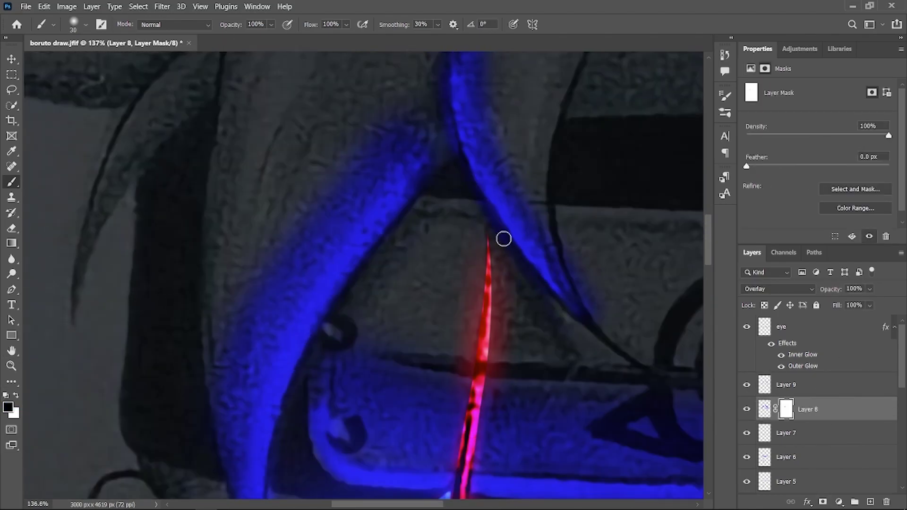
scroll(597, 322, "right", 8)
scroll(470, 305, "up", 2)
key("bracketright")
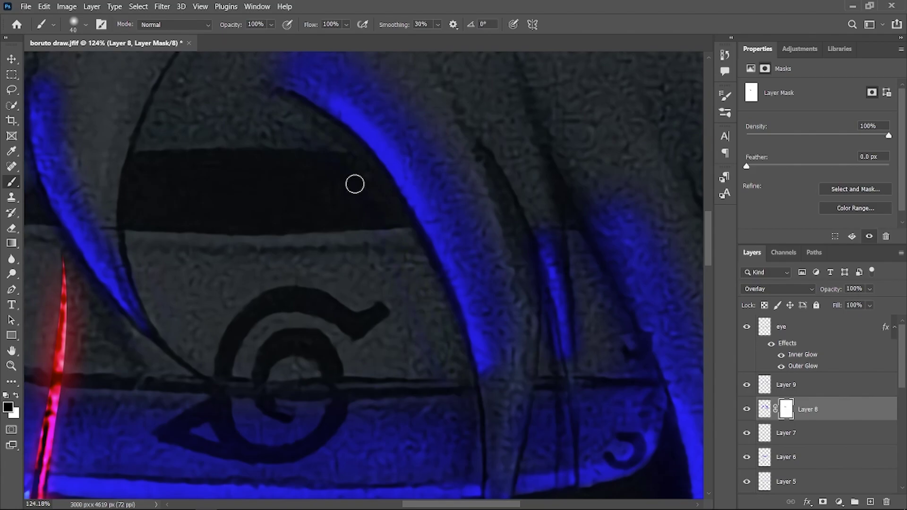
left_click_drag(609, 293, 628, 347)
scroll(529, 307, "down", 4)
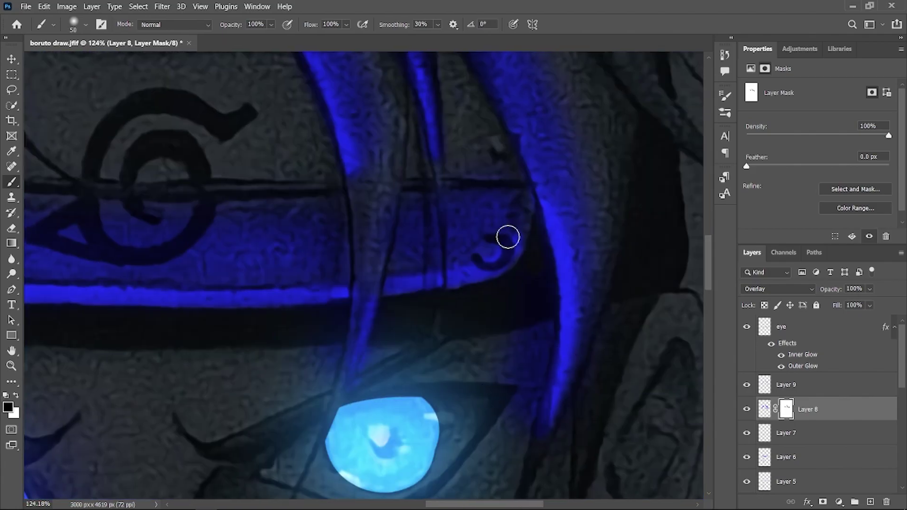
Step: Enlarge the brush and bring up Filter > Blur > Gaussian Blur
key("bracketright")
key("bracketright")
scroll(310, 389, "down", 3)
scroll(467, 329, "down", 2)
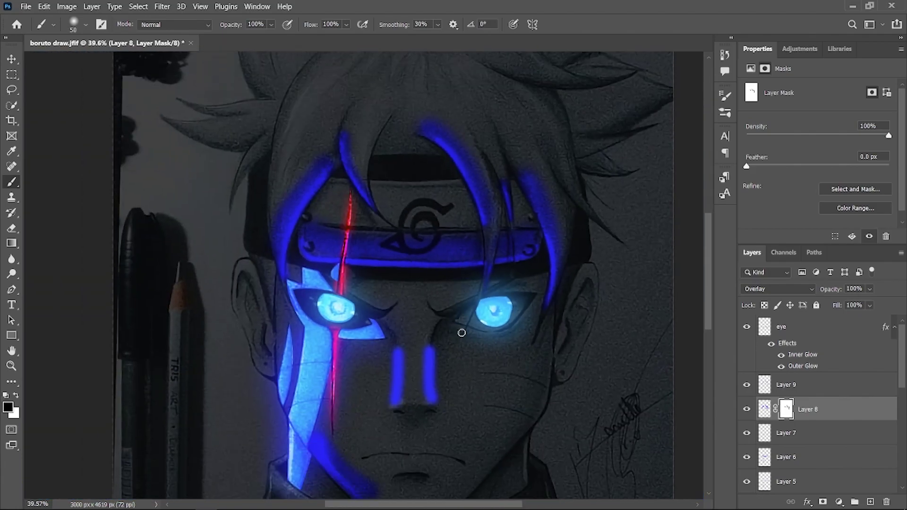
scroll(458, 331, "down", 1)
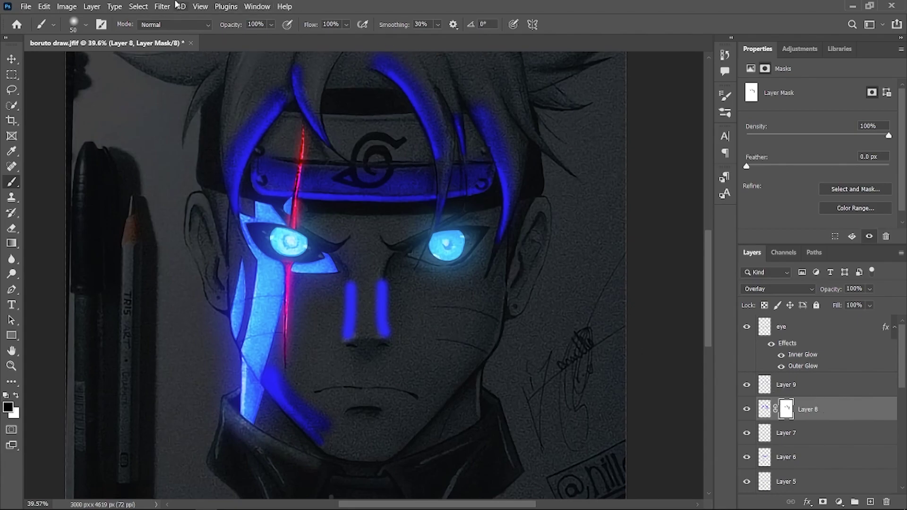
left_click(162, 6)
left_click(374, 211)
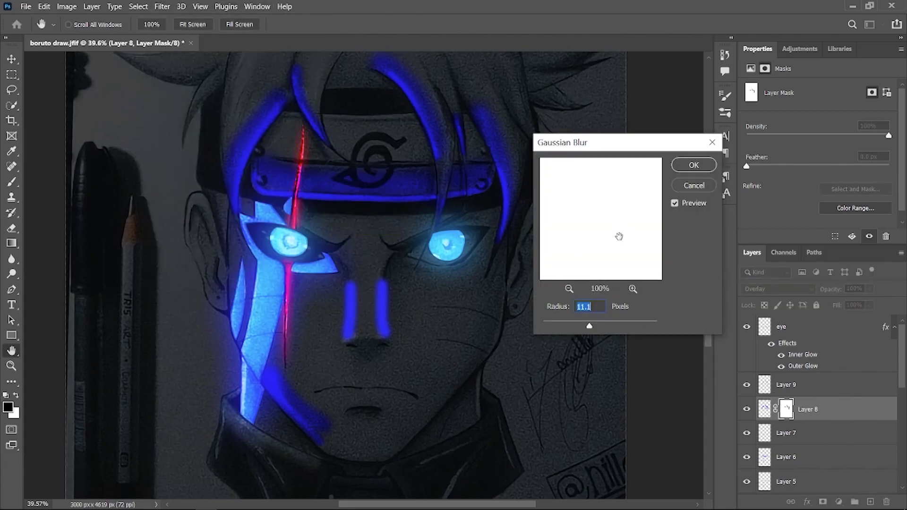
Step: Cancel the mask blur and apply an ~8 px Gaussian Blur to Layer 8's pixels
key("Return")
left_click(764, 409)
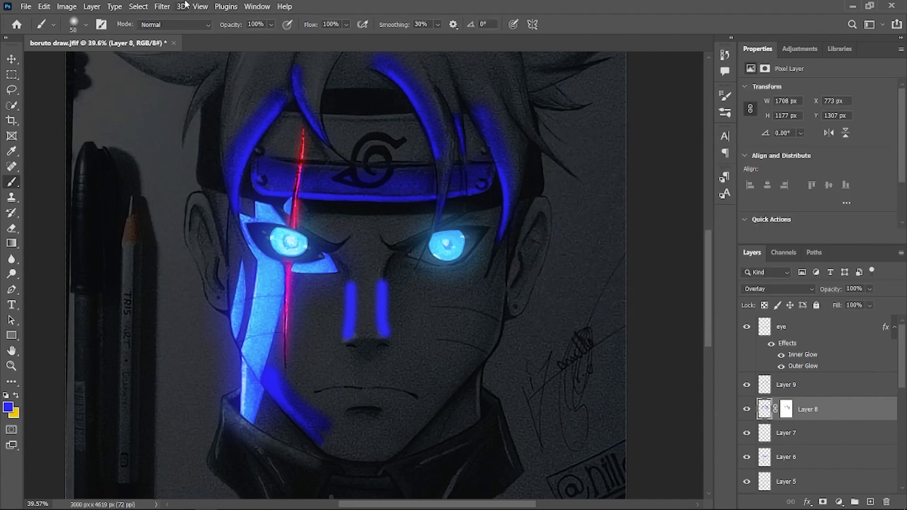
left_click(162, 6)
left_click(369, 198)
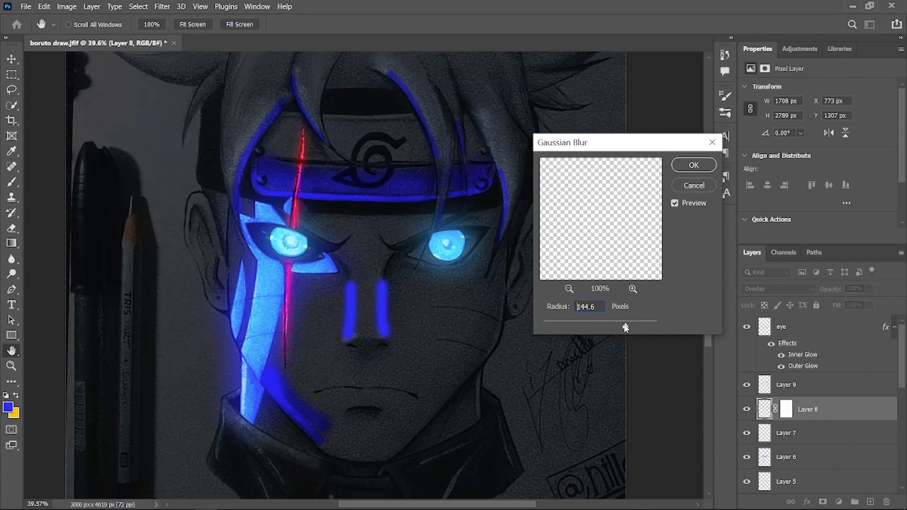
left_click_drag(625, 327, 583, 327)
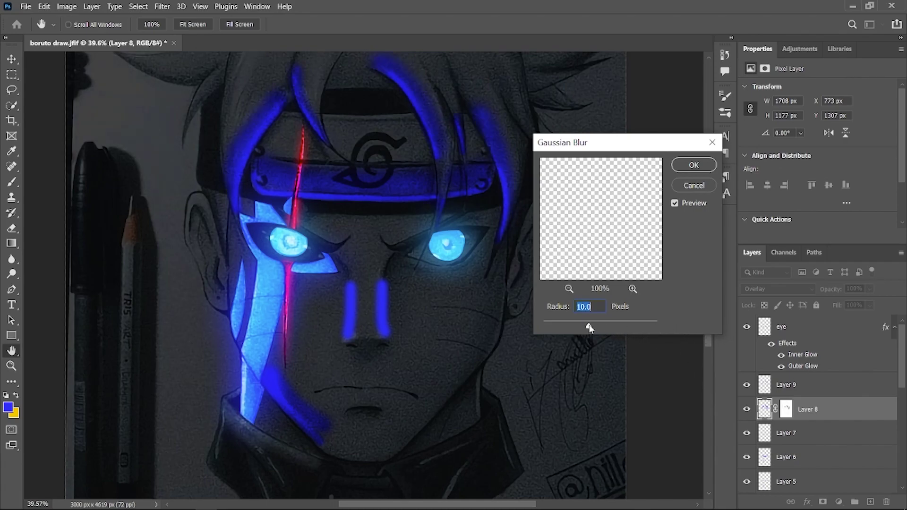
left_click(693, 164)
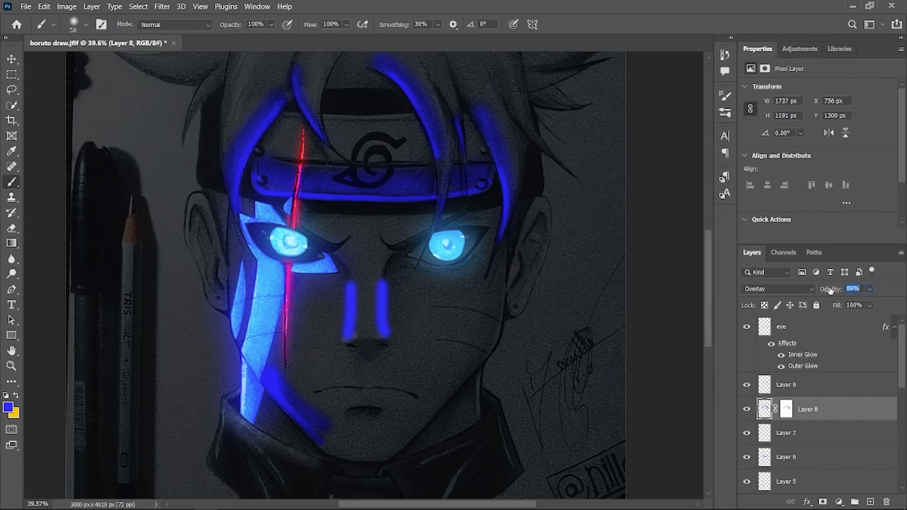
Step: Apply the same Gaussian Blur to Layer 9
left_click(779, 387)
left_click(162, 7)
left_click(350, 228)
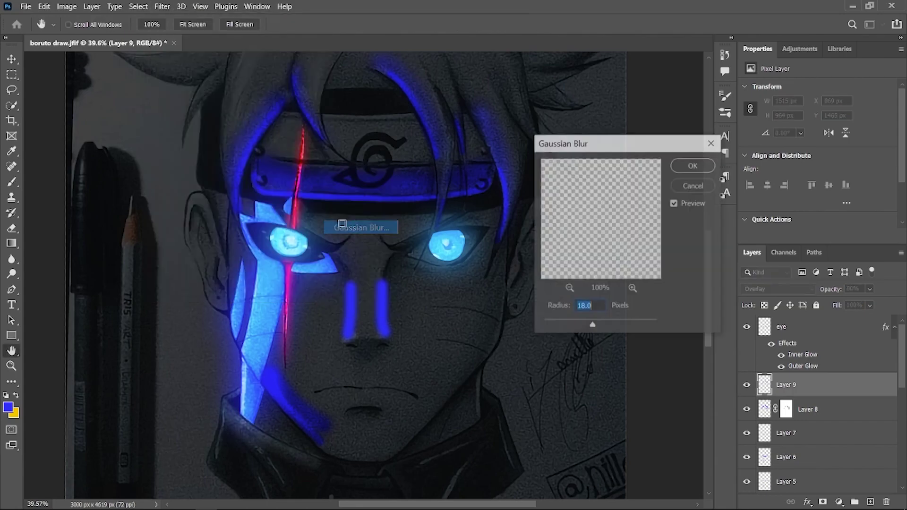
left_click(690, 165)
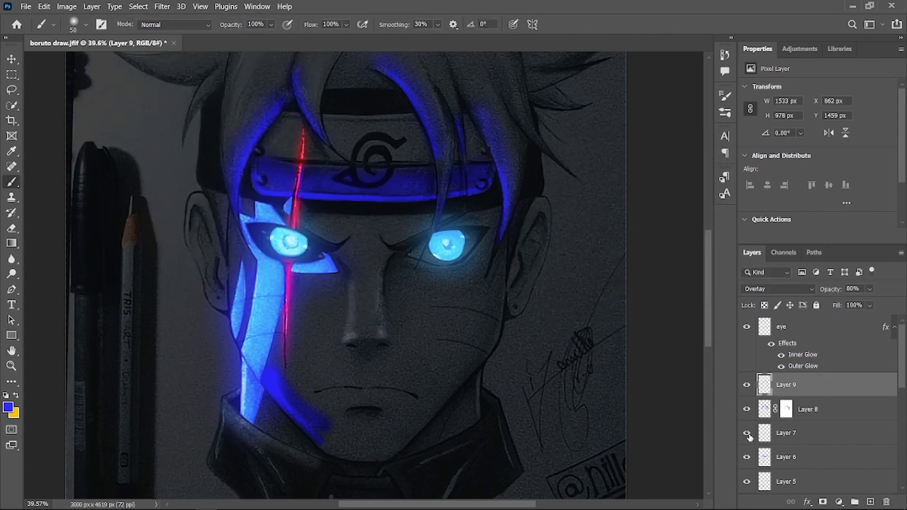
Step: Set Layer 7 to Overlay and soften it with the Gaussian Blur
left_click(784, 433)
left_click(777, 289)
left_click(773, 355)
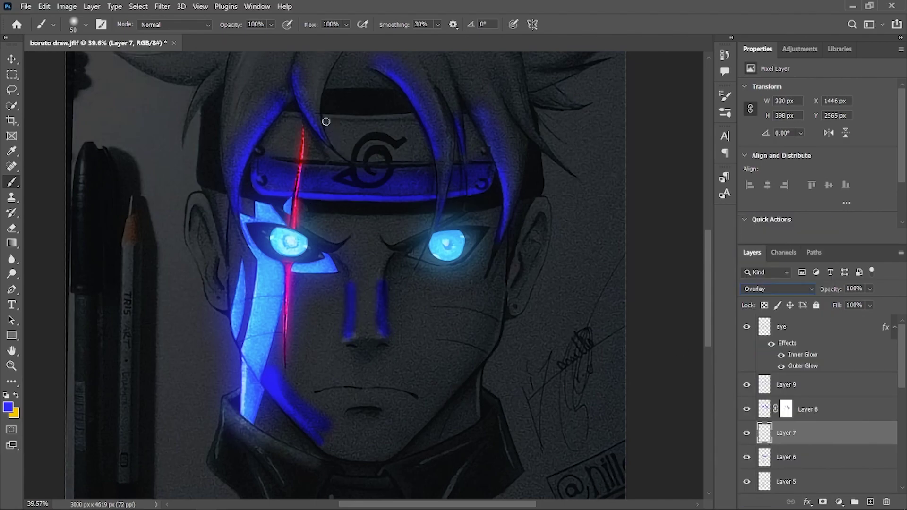
left_click(162, 7)
left_click(361, 229)
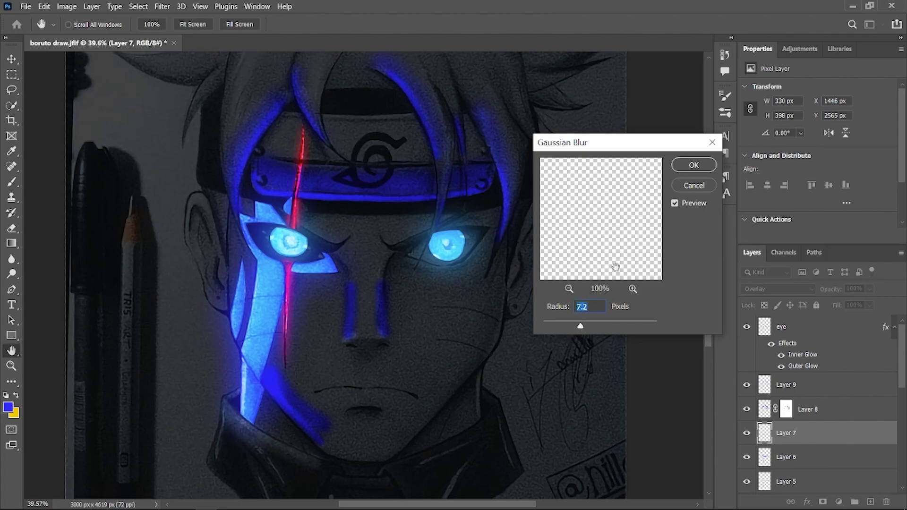
left_click(693, 165)
scroll(512, 348, "down", 3)
scroll(774, 402, "down", 3)
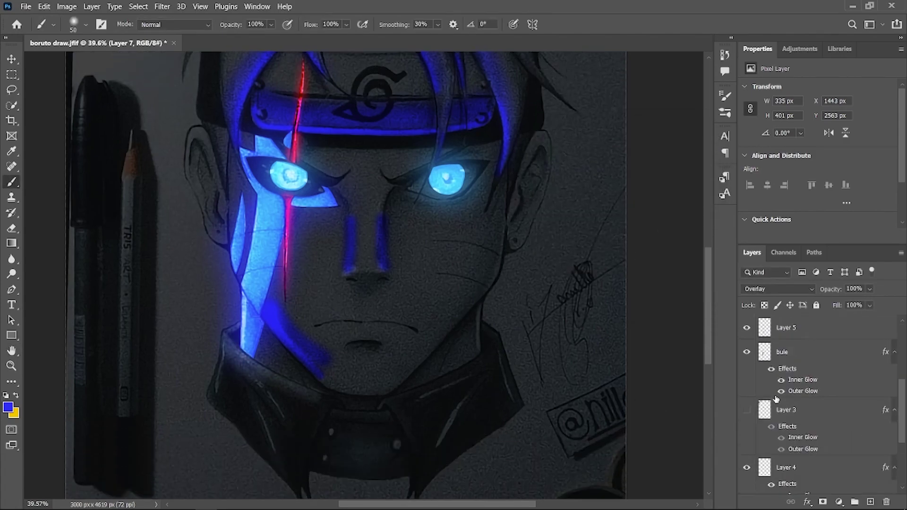
Step: Apply the Gaussian Blur to Layers 6 and 5, then return to the Brush tool
left_click(800, 362)
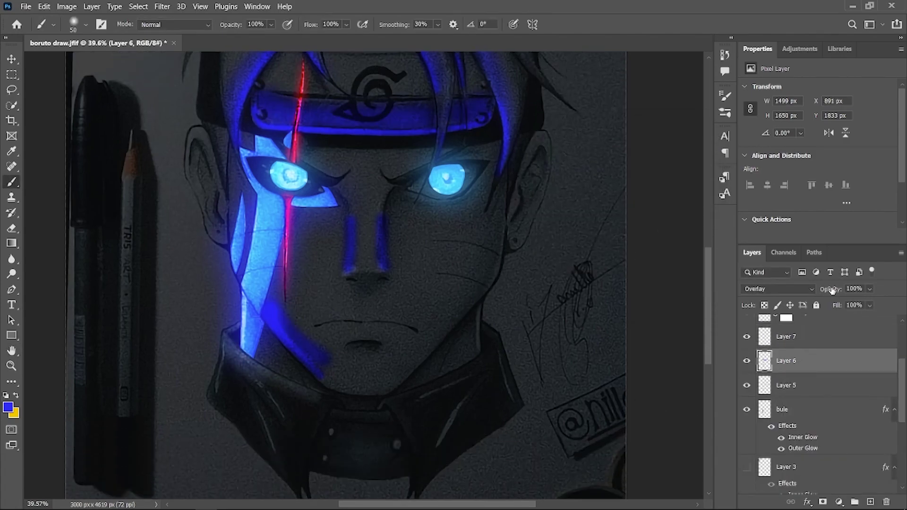
left_click(158, 7)
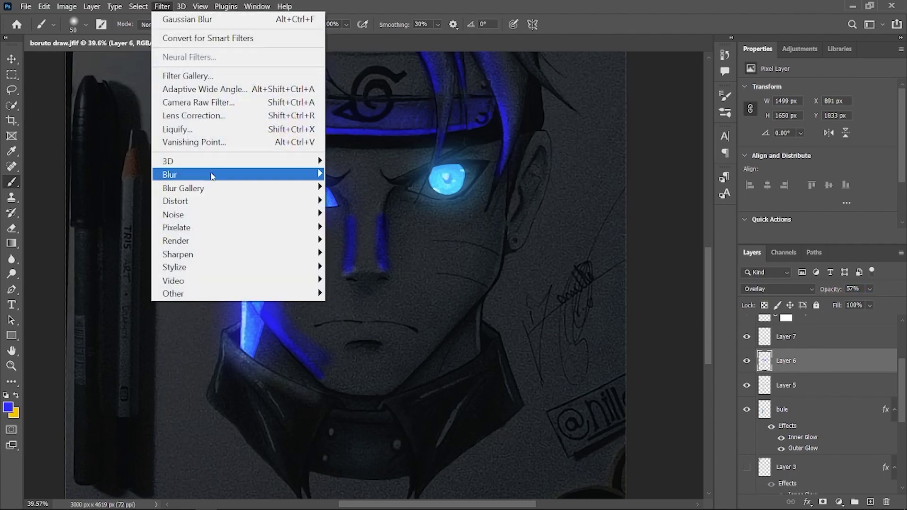
left_click(359, 229)
left_click(692, 165)
left_click(798, 384)
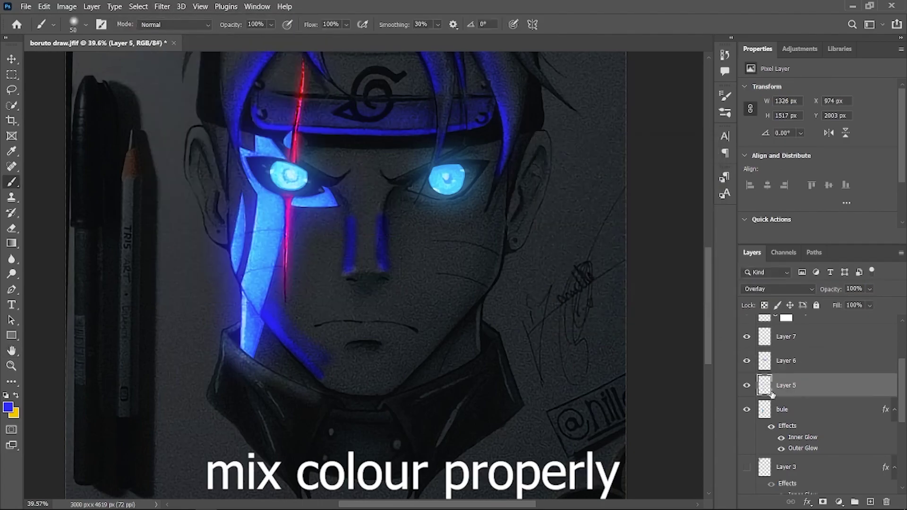
left_click(162, 6)
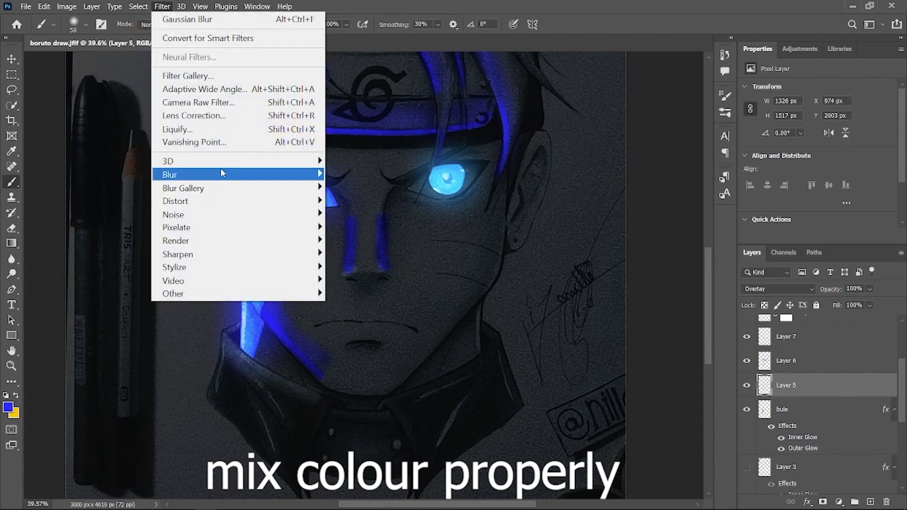
left_click(352, 225)
left_click(693, 165)
key("b")
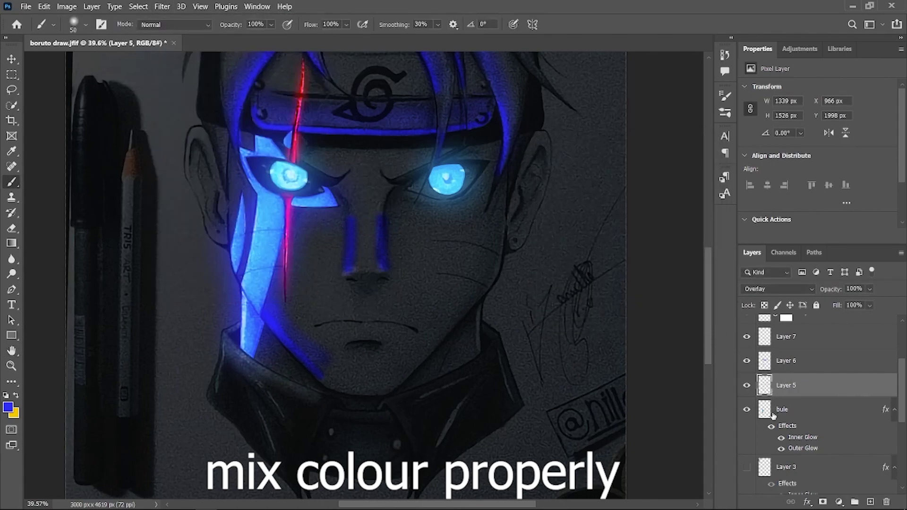
scroll(369, 251, "down", 2)
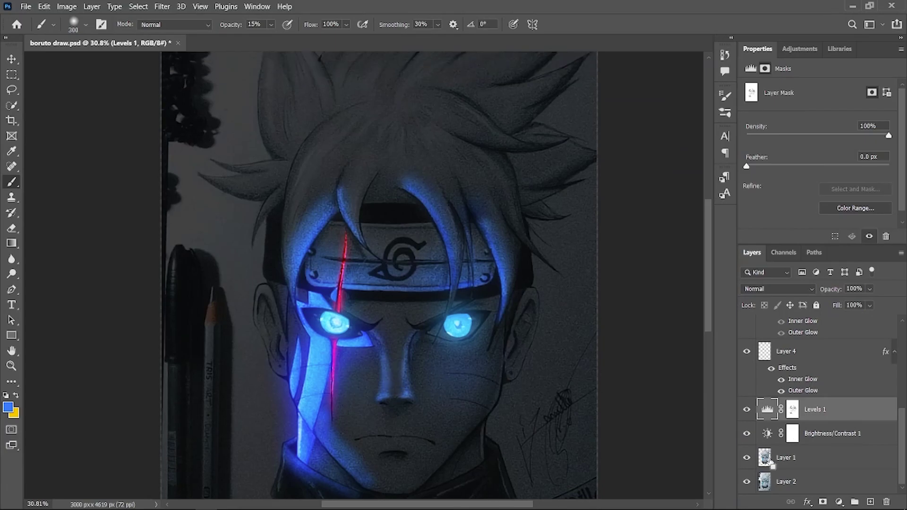
Step: With a smaller brush, paint on the Levels 1 mask along the ear's top rim
left_click(792, 409)
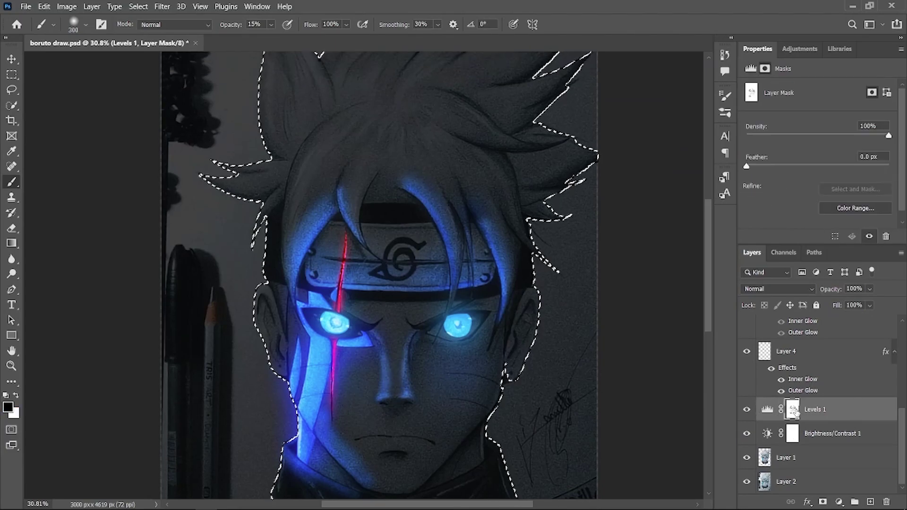
scroll(283, 326, "up", 5)
key("bracketleft")
key("bracketleft")
key("bracketleft")
key("bracketleft")
key("bracketleft")
key("bracketleft")
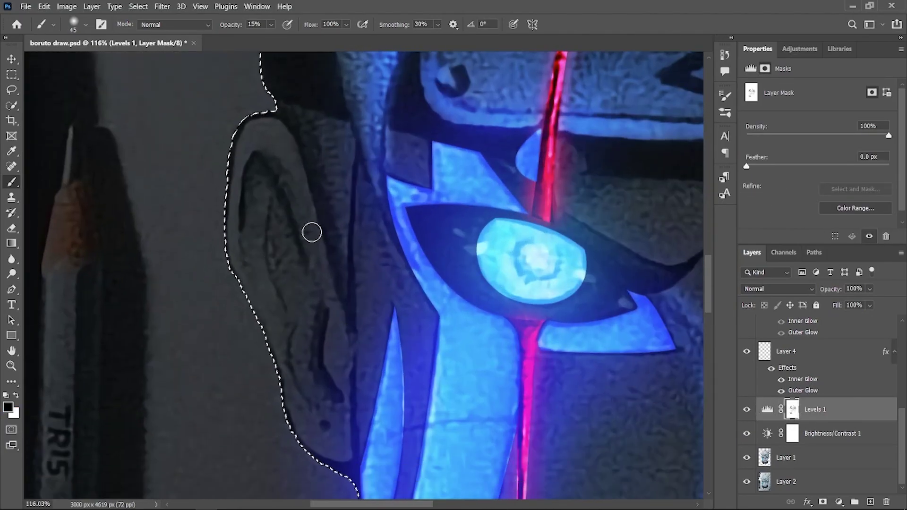
mouse_move(285, 164)
left_mouse_down()
mouse_move(269, 128)
mouse_move(304, 192)
mouse_move(320, 334)
mouse_move(300, 435)
mouse_move(330, 441)
mouse_move(310, 223)
mouse_move(277, 131)
mouse_move(269, 256)
left_mouse_up()
key("bracketright")
key("bracketright")
key("bracketright")
key("bracketright")
key("bracketright")
key("bracketright")
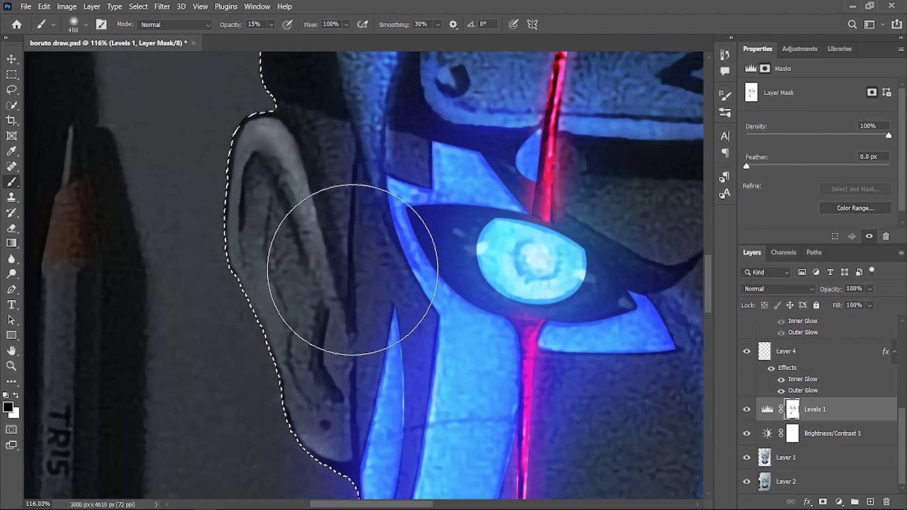
scroll(394, 331, "down", 2)
scroll(377, 283, "up", 1)
scroll(363, 219, "up", 1)
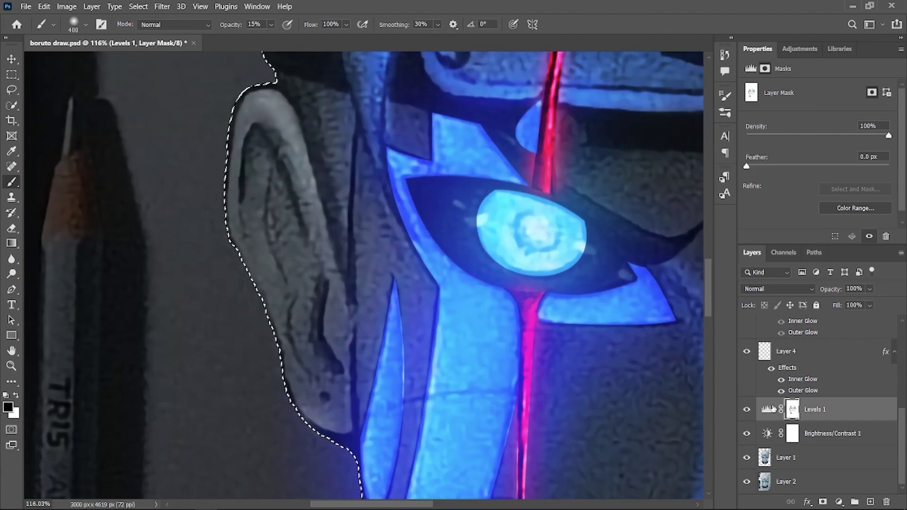
Step: Switch to white at full opacity with a fine brush for ear edge work on the mask
key("x")
key("0")
scroll(293, 211, "up", 3)
key("bracketleft")
key("bracketleft")
key("bracketleft")
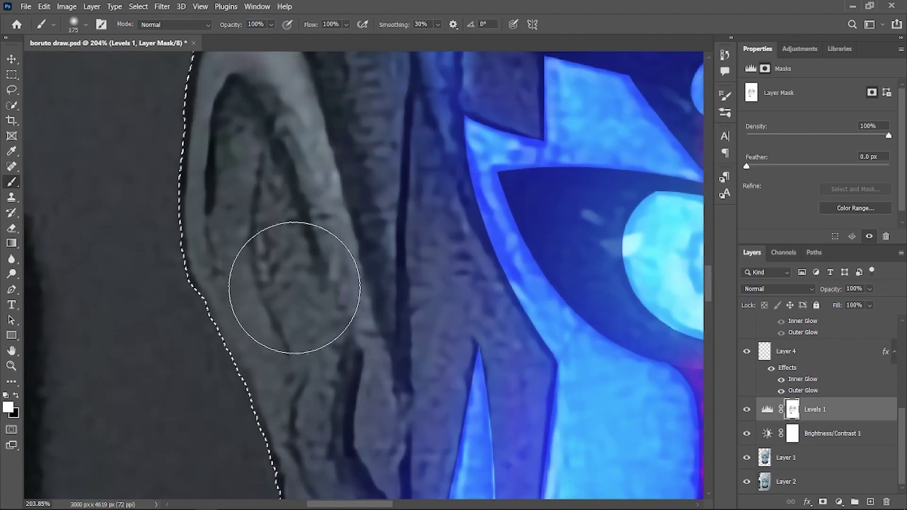
key("bracketleft")
key("bracketleft")
key("bracketleft")
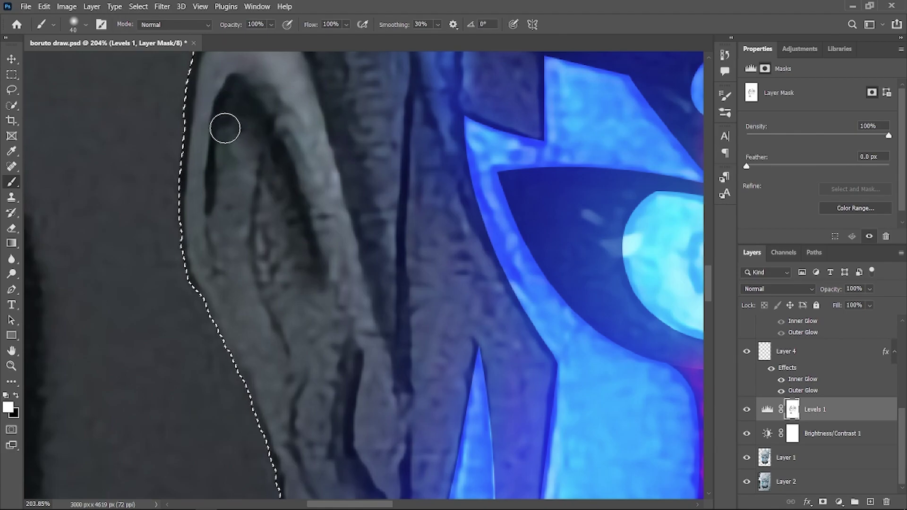
scroll(321, 288, "down", 3)
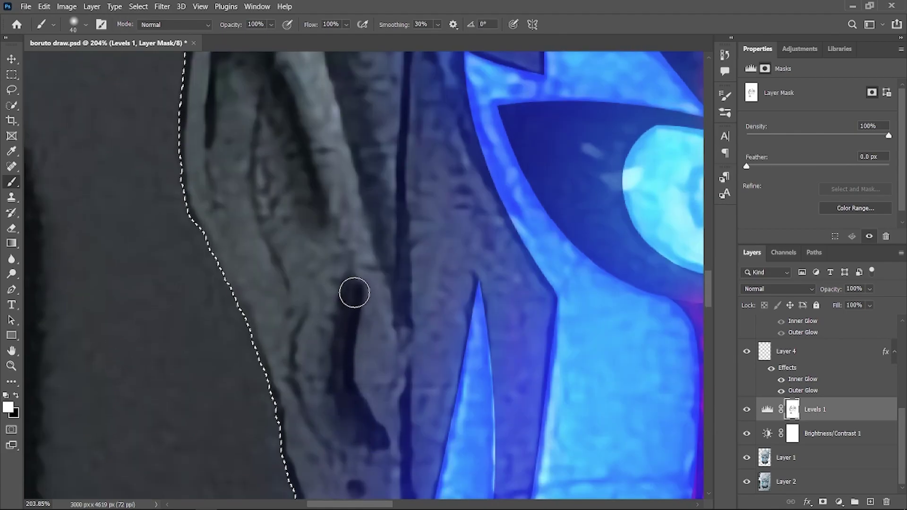
scroll(315, 295, "up", 5)
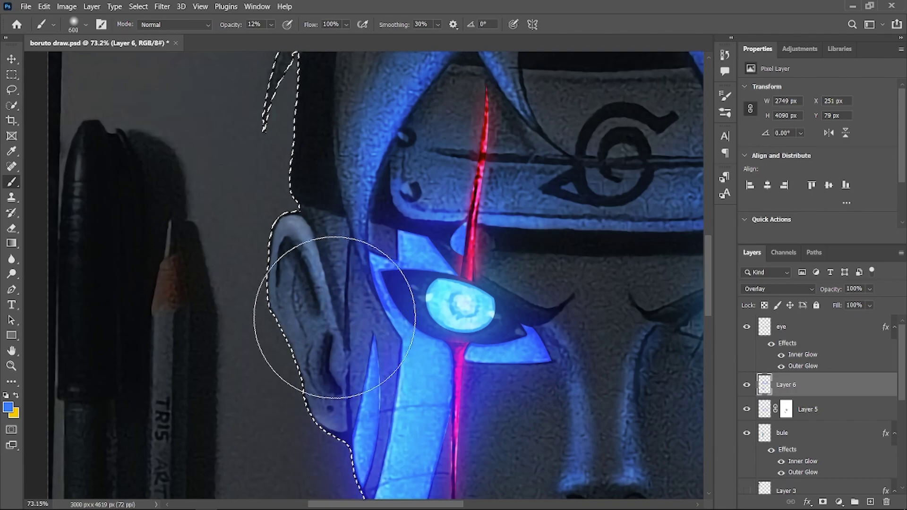
Step: Move to Layer 5 with a small brush for blue glow around the ear, revealing the sword
key("alt+bracketleft")
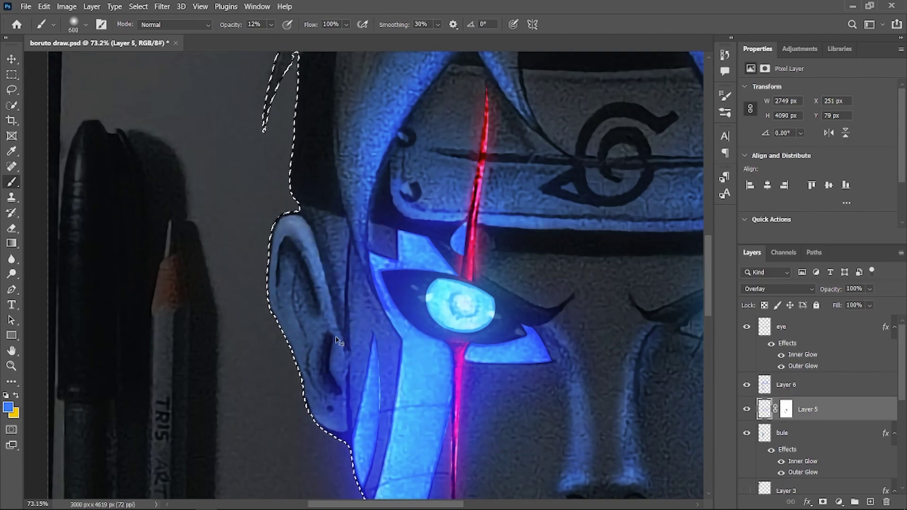
scroll(337, 339, "up", 5)
key("bracketleft")
key("bracketleft")
key("bracketleft")
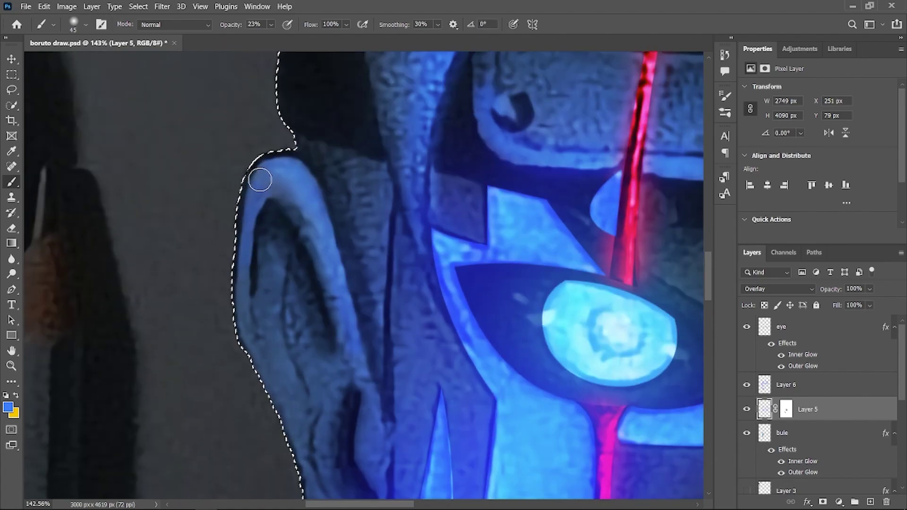
scroll(376, 428, "down", 6)
scroll(425, 442, "down", 3)
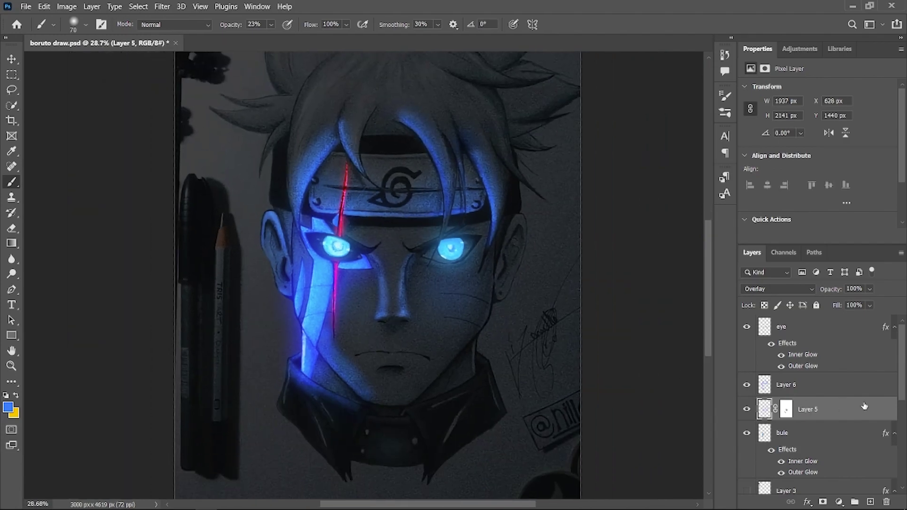
left_click(746, 326)
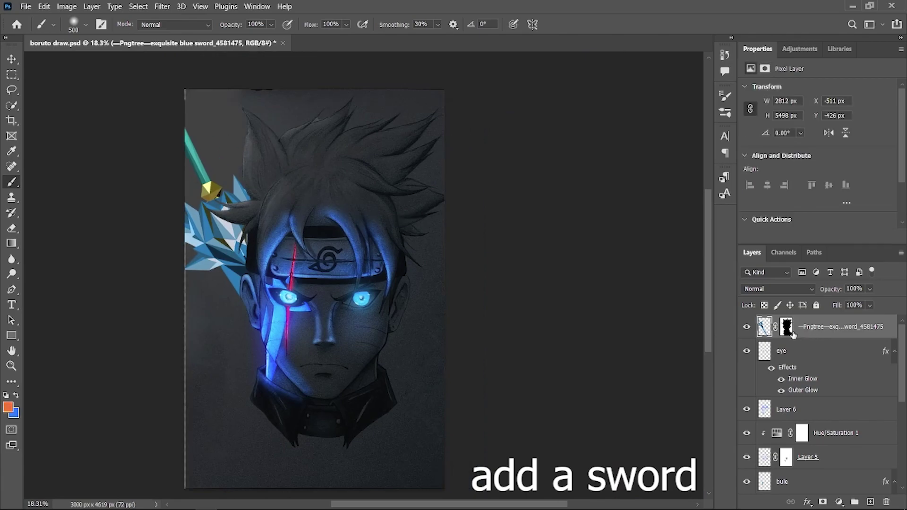
Step: Zoom in on the sword and trace the gold hilt gem with the Pen tool
scroll(239, 162, "up", 5)
scroll(255, 227, "down", 2)
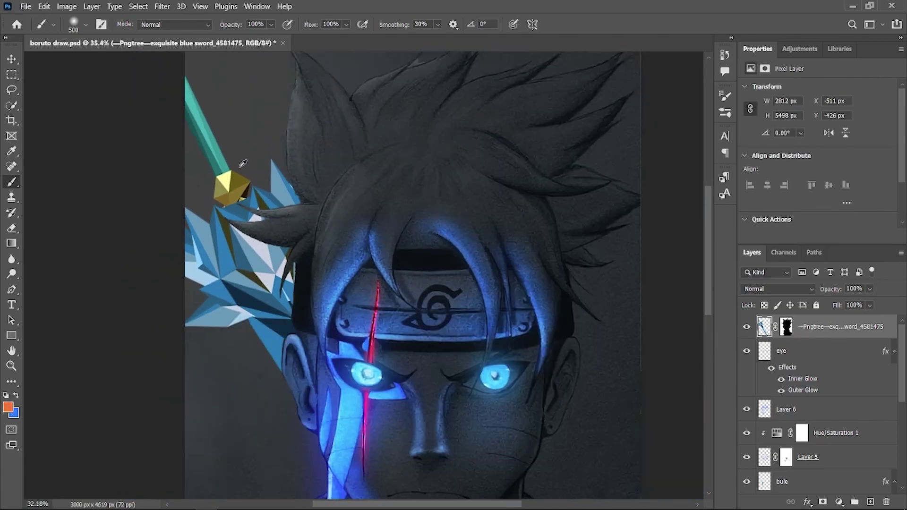
scroll(263, 254, "down", 1)
scroll(520, 274, "right", 1)
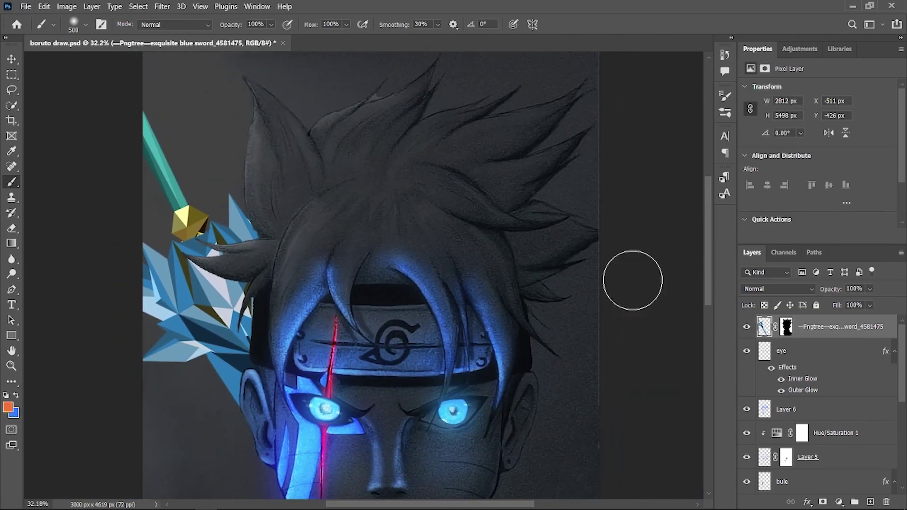
scroll(189, 222, "up", 5)
key("p")
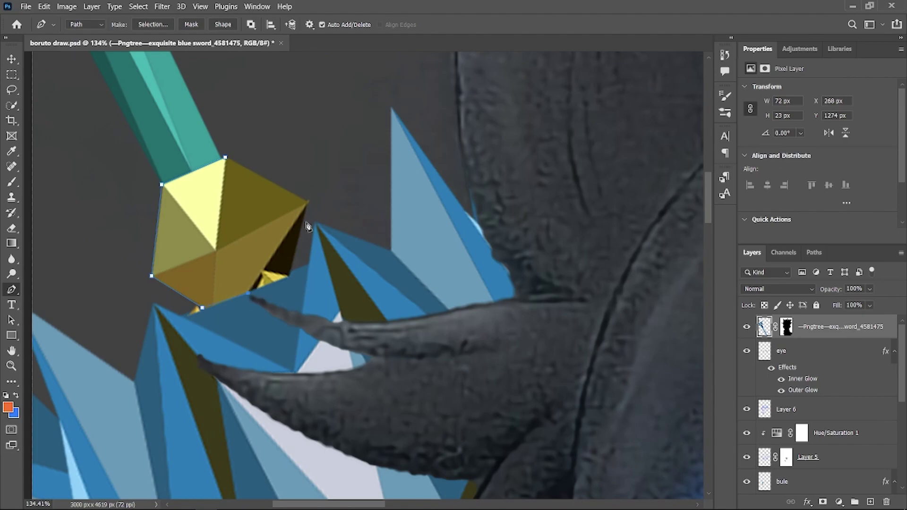
scroll(351, 255, "down", 1)
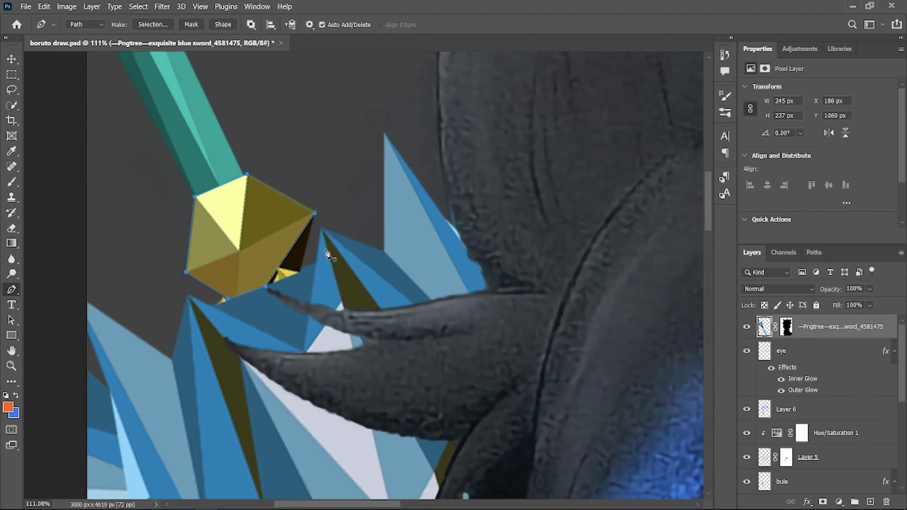
Step: Turn the gem path into a selection and copy it onto new Layer 7
right_click(247, 263)
left_click(314, 295)
left_click(520, 136)
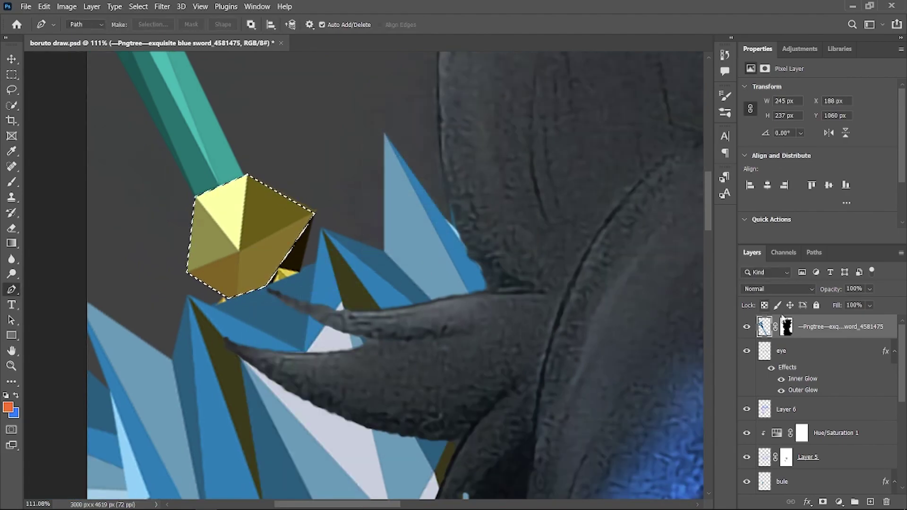
key("ctrl+j")
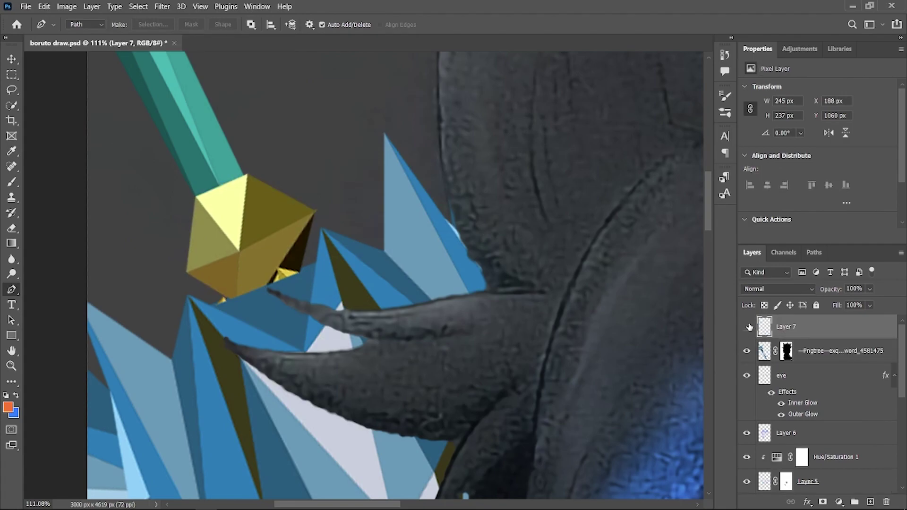
scroll(471, 334, "down", 3)
scroll(471, 334, "down", 2)
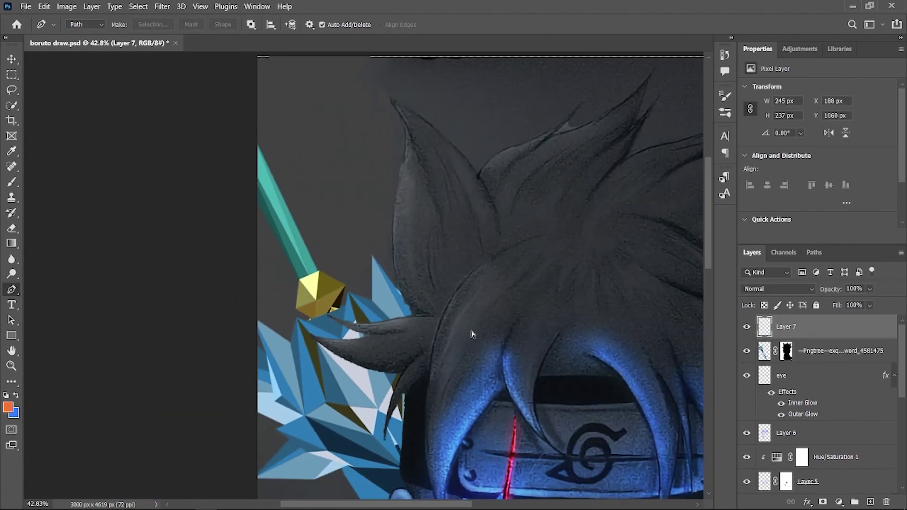
scroll(471, 334, "down", 1)
scroll(472, 334, "down", 1)
scroll(596, 352, "up", 2)
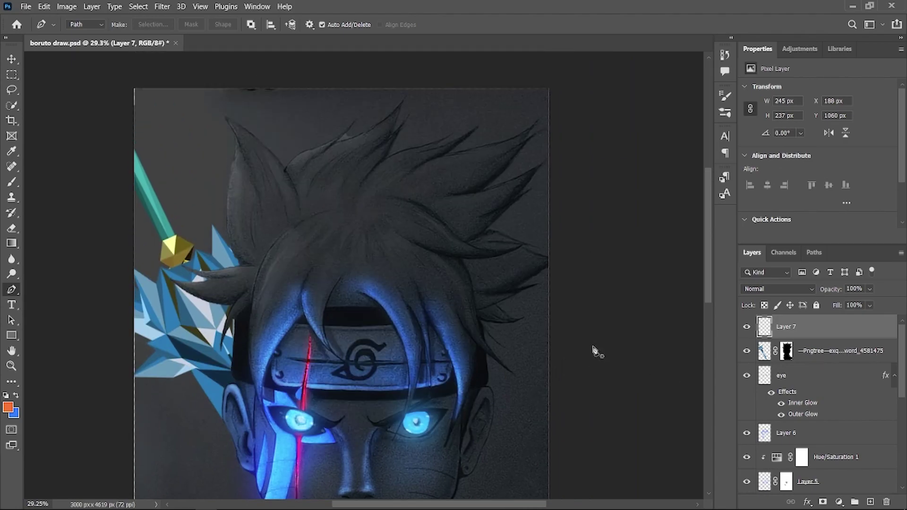
Step: Enable Outer and Inner Glow on the sword layer and shift the outer glow colour to cyan
double_click(891, 355)
left_click(498, 242)
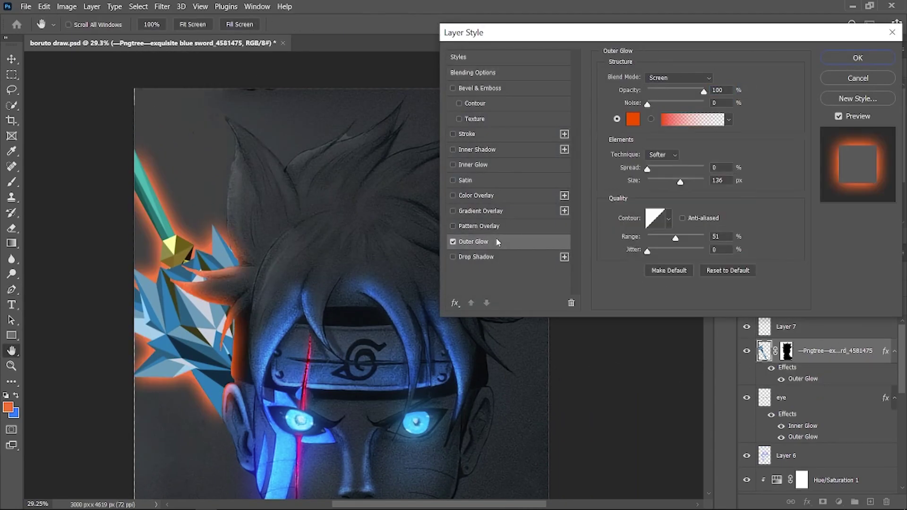
left_click(453, 164)
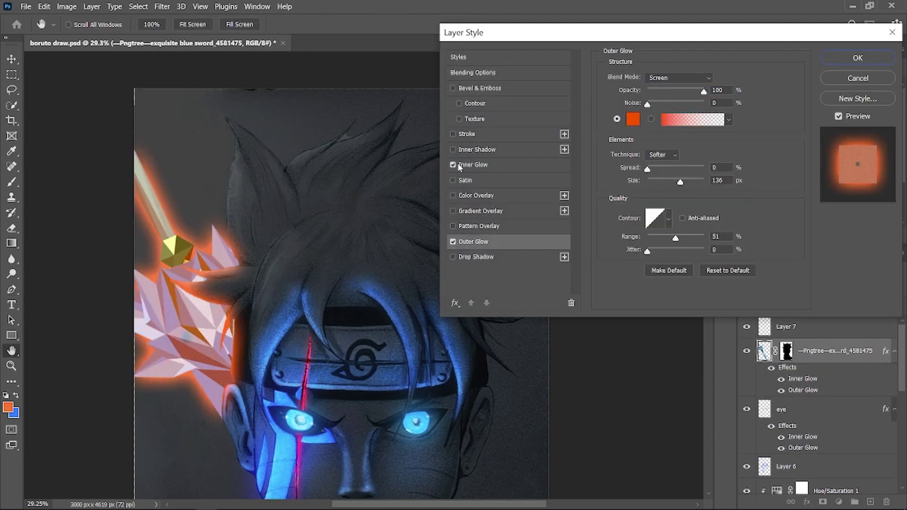
left_click(632, 121)
left_click_drag(668, 262, 662, 270)
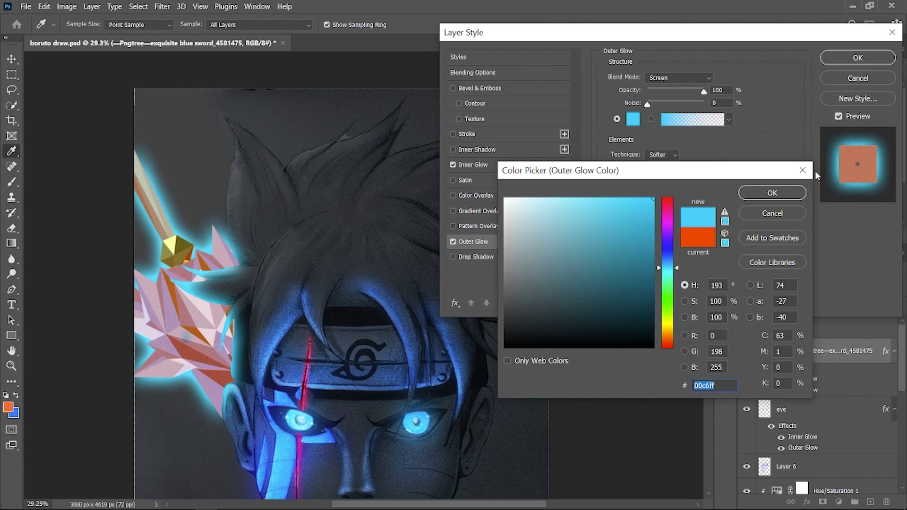
left_click(771, 193)
Step: Set the sword's inner glow to #00c6ff with Overlay blending and apply the effects
left_click(473, 164)
left_click(632, 119)
type("00c6ff")
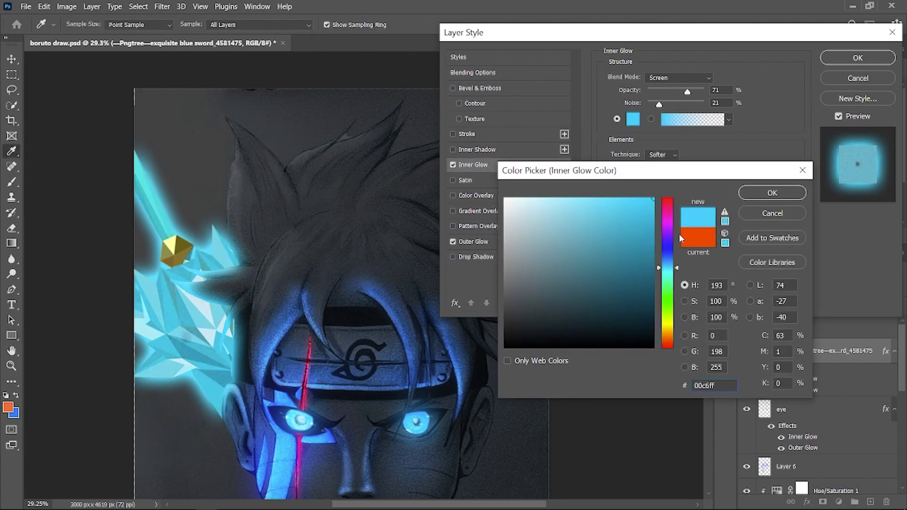
left_click(771, 192)
left_click(678, 77)
left_click(669, 225)
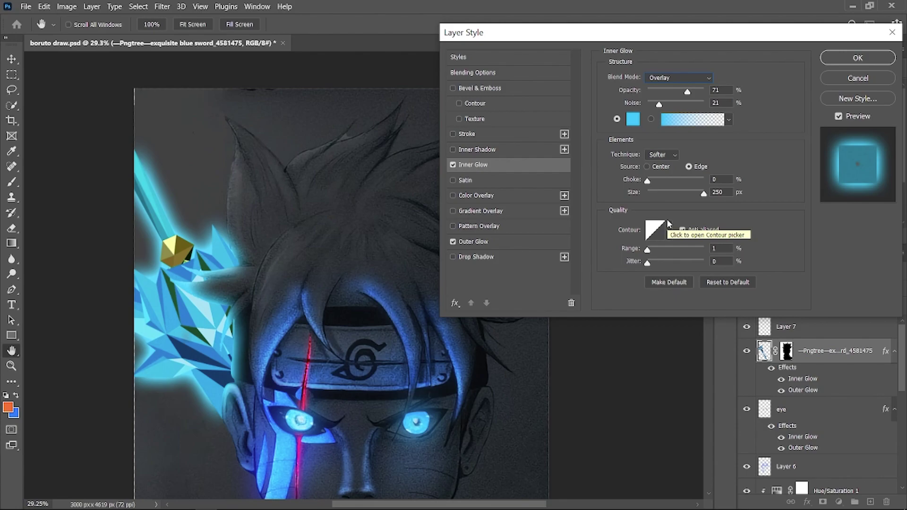
left_click(857, 58)
Step: Add Inner and Outer Glow to the Layer 7 gem with a yellow outer glow
double_click(840, 326)
left_click(478, 225)
left_click(469, 165)
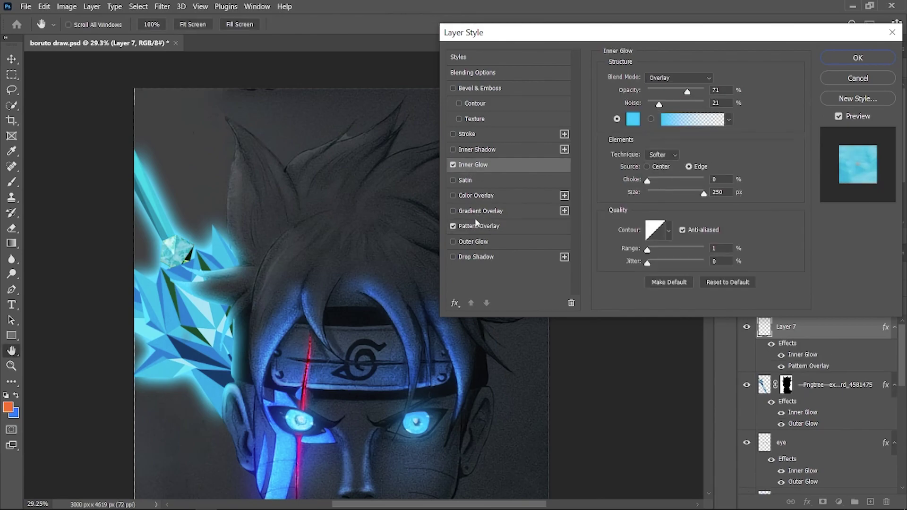
left_click(473, 241)
left_click(632, 119)
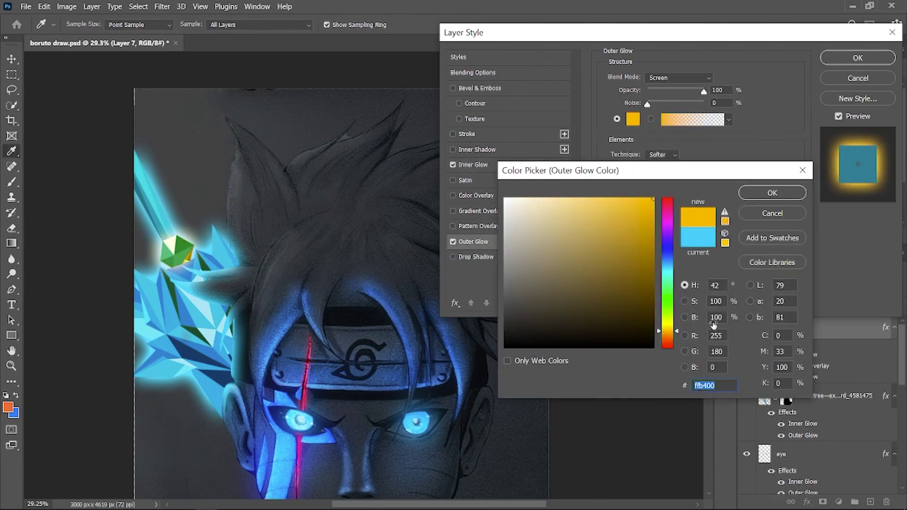
key("Return")
left_click(466, 180)
Step: Turn off Satin and set the gem's inner glow to #ffb400, then apply
left_click(452, 180)
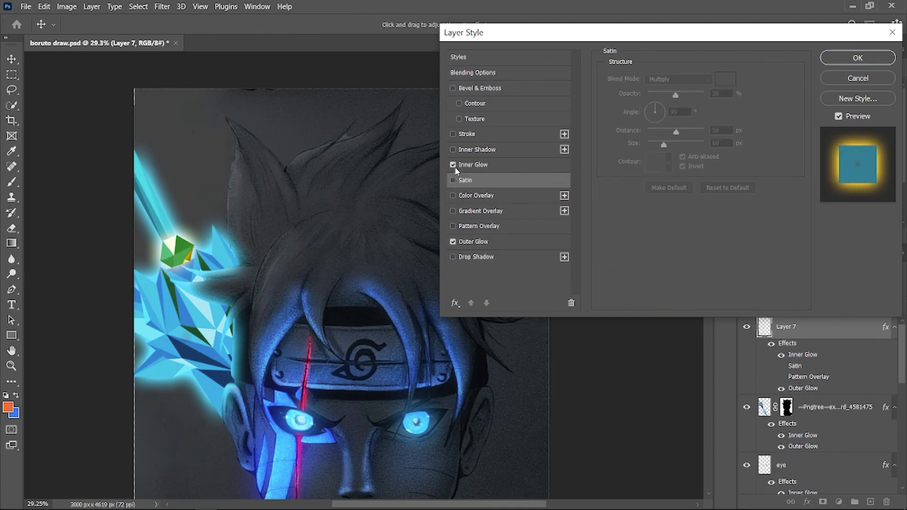
left_click(473, 164)
left_click(632, 119)
type("ffb400")
key("Return")
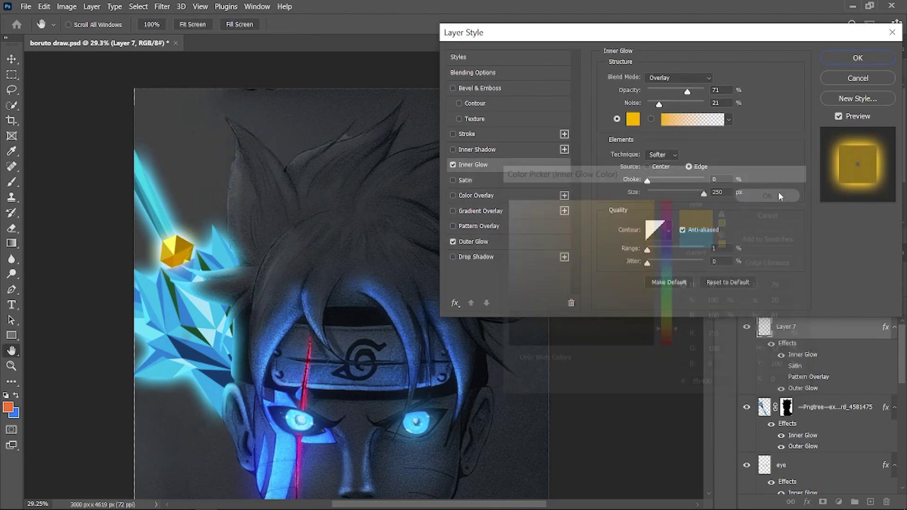
left_click(857, 57)
Step: Reopen the sword's layer effects and reconfirm its outer glow colour
key("p")
scroll(436, 188, "up", 1)
scroll(436, 189, "up", 2)
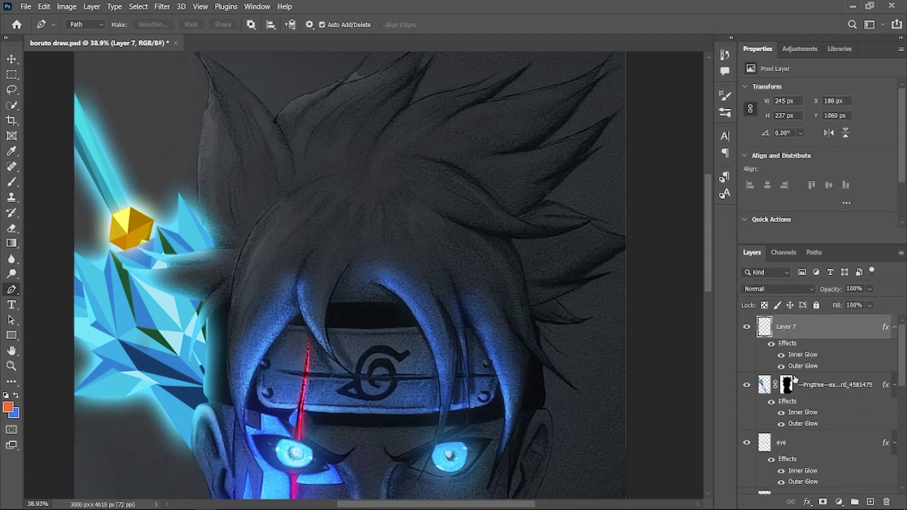
double_click(803, 424)
left_click(633, 119)
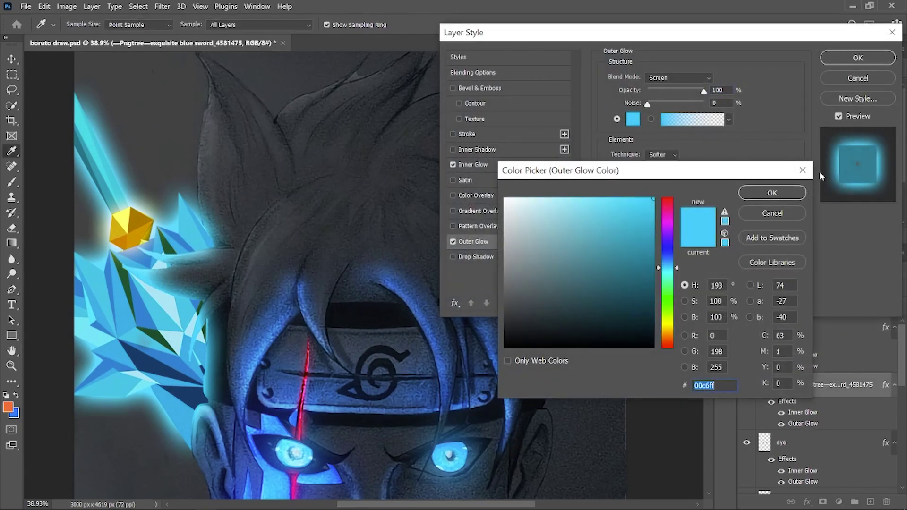
key("Return")
Step: Pick a lighter blue painting colour and close the sword's layer effects
key("Return")
left_click(16, 396)
left_click(8, 406)
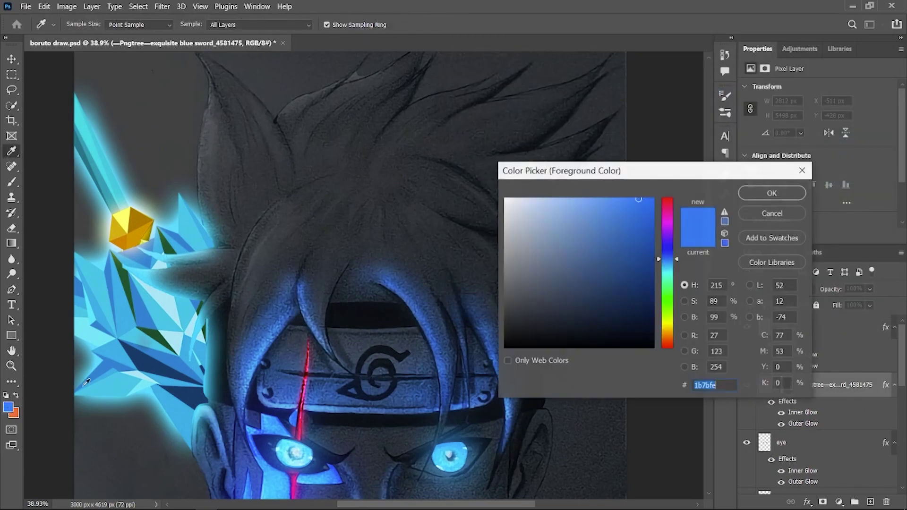
left_click(662, 255)
key("Return")
scroll(854, 443, "down", 3)
Step: Load the hair outline as a selection on a new layer set to Overlay
left_click(765, 457, "ctrl")
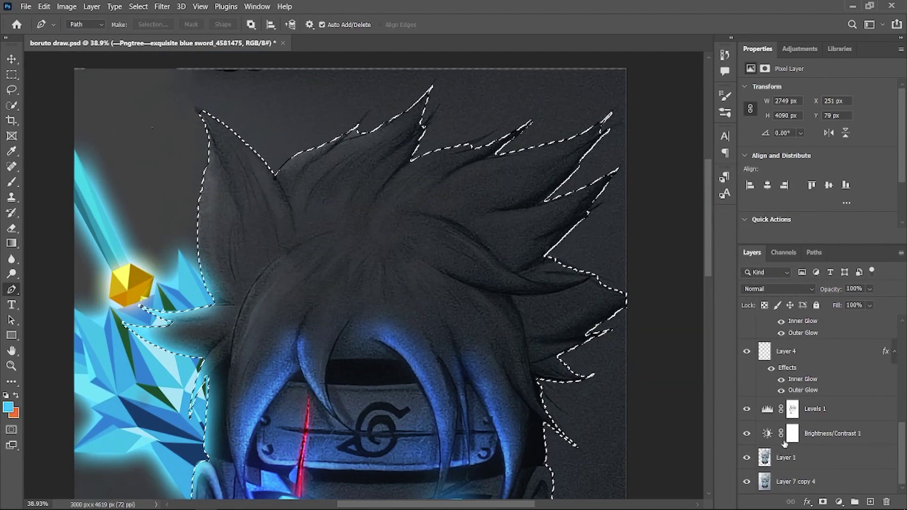
left_click(870, 501)
left_click_drag(647, 396, 704, 443)
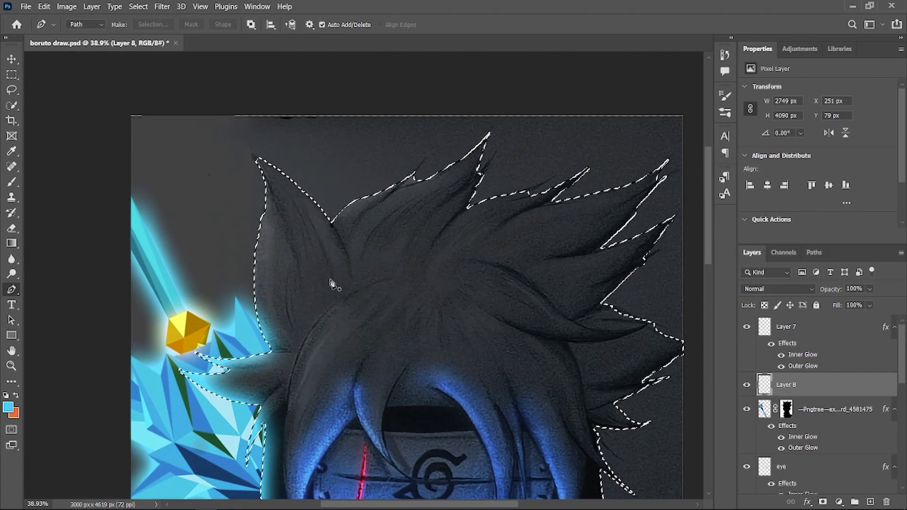
key("b")
left_click(777, 288)
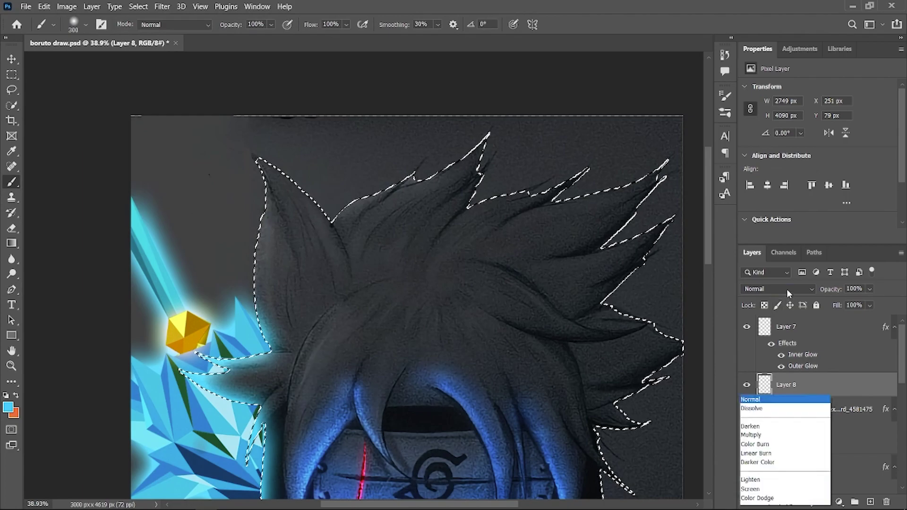
left_click(765, 346)
Step: Paint a soft cyan tint on the left hair with a 500 px brush at 35%, then deselect
key("bracketleft")
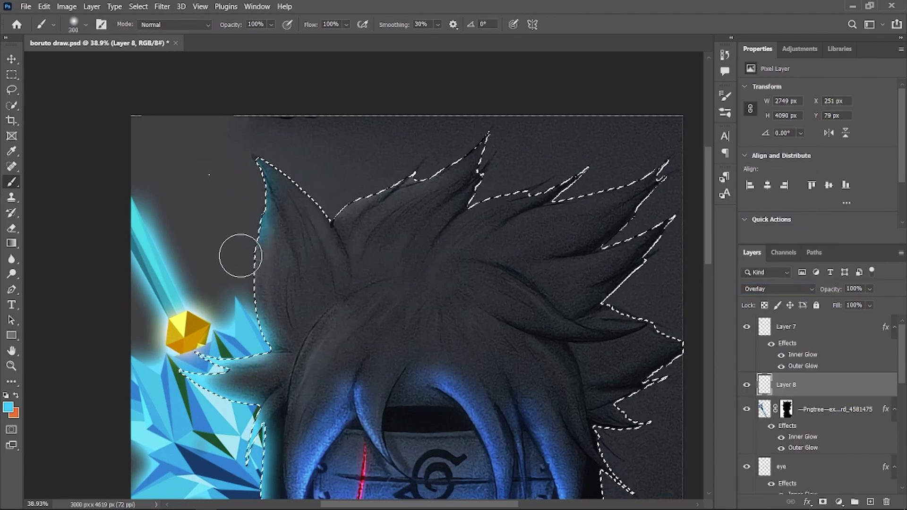
key("bracketright")
key("bracketright")
type("7")
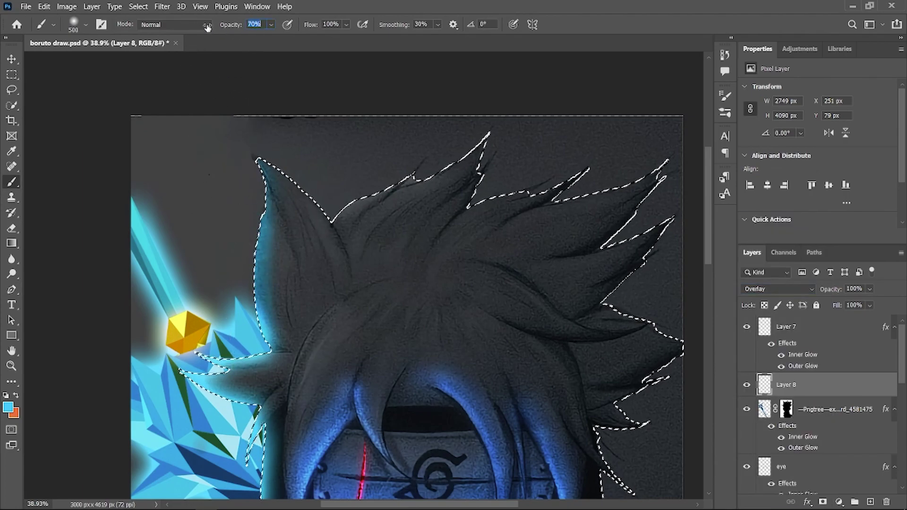
type("35")
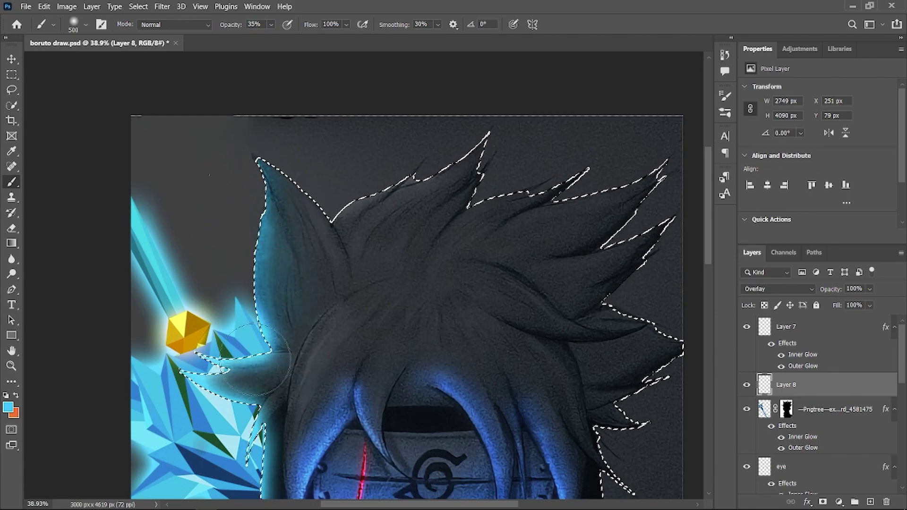
mouse_move(283, 324)
left_mouse_down()
mouse_move(241, 427)
mouse_move(299, 348)
mouse_move(340, 206)
mouse_move(446, 152)
mouse_move(307, 254)
left_mouse_up()
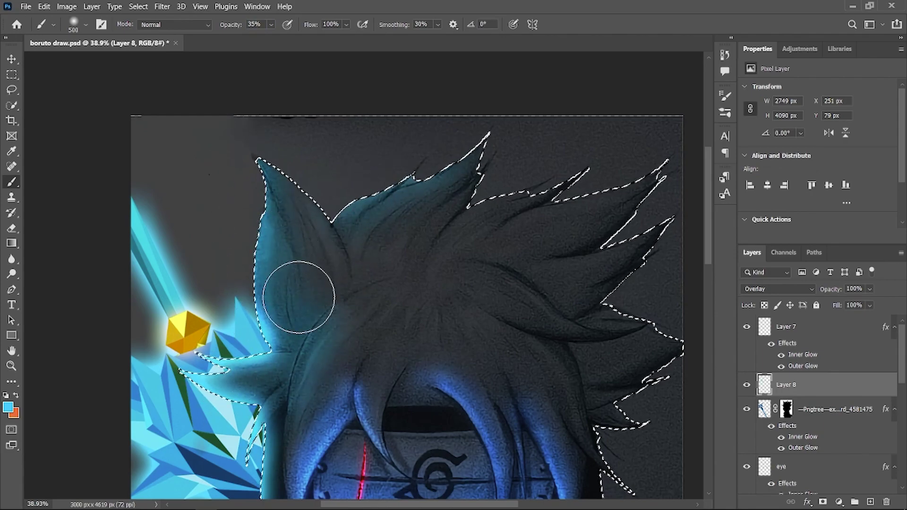
scroll(300, 295, "down", 5)
scroll(324, 313, "up", 3)
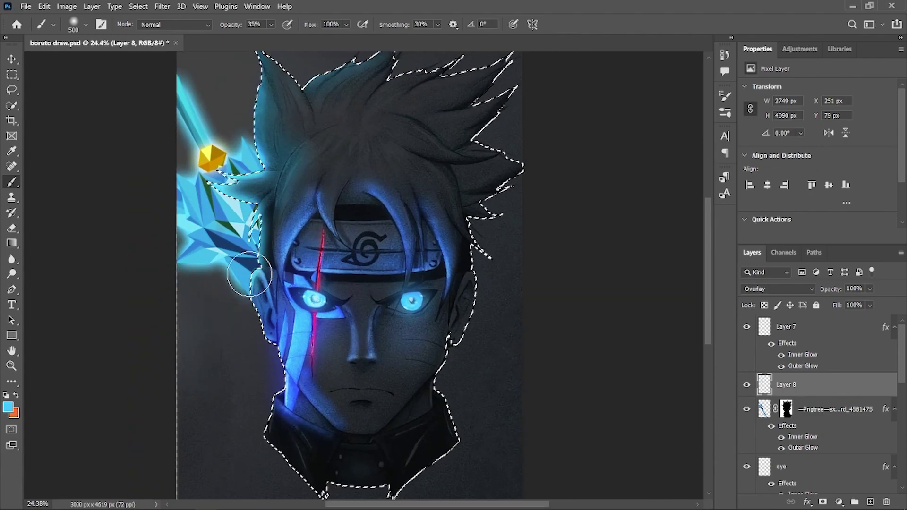
key("ctrl+d")
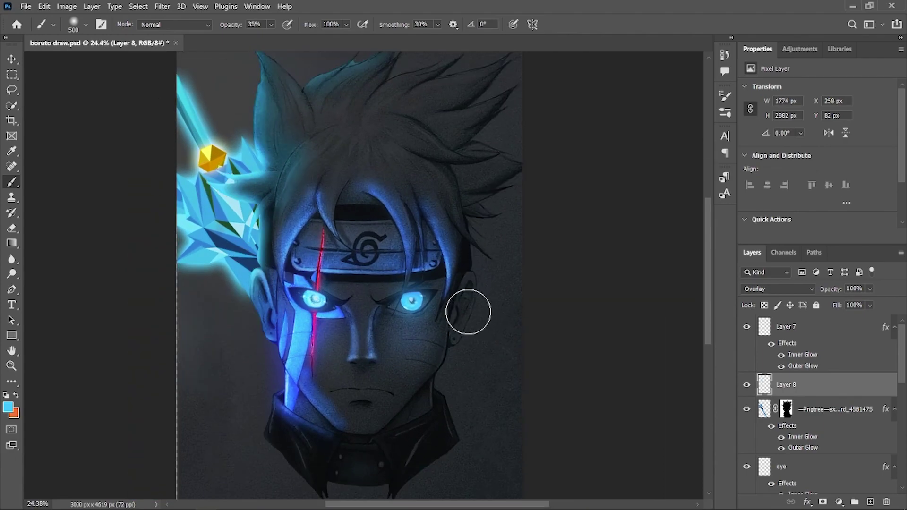
scroll(383, 282, "down", 2)
scroll(383, 282, "up", 2)
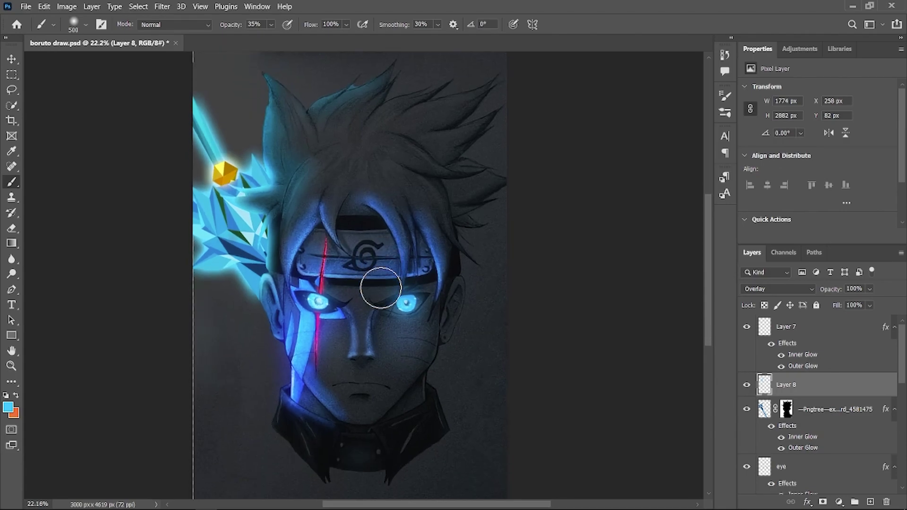
Step: Draw a crop box and drag its bottom edge up to a 4150 px height
left_click(11, 121)
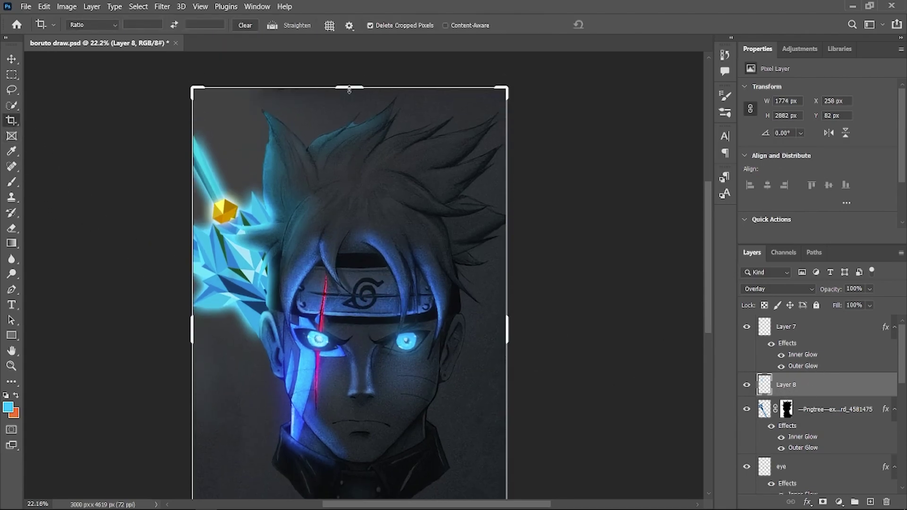
left_click_drag(349, 92, 430, 276)
left_click_drag(349, 496, 349, 431)
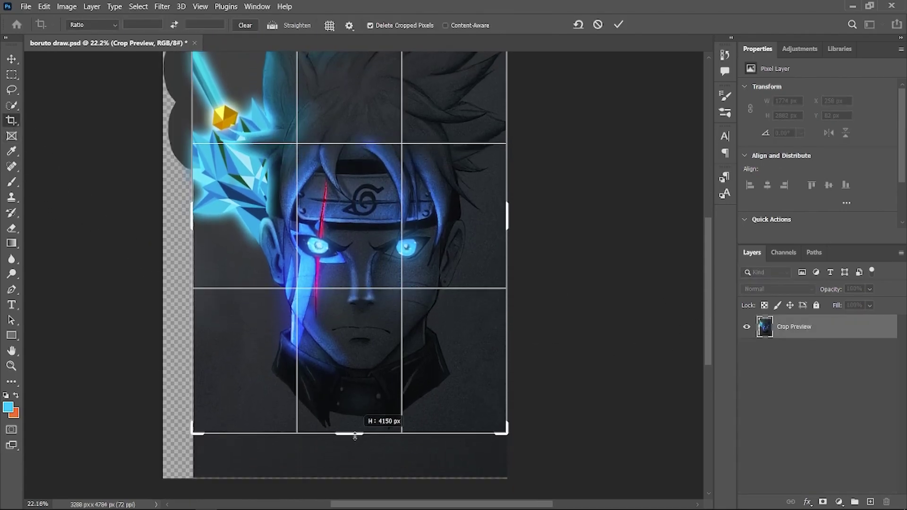
Step: Commit the 3000 × 4123 px crop and drag the crystal sword down so its gem sits by the face
key("Return")
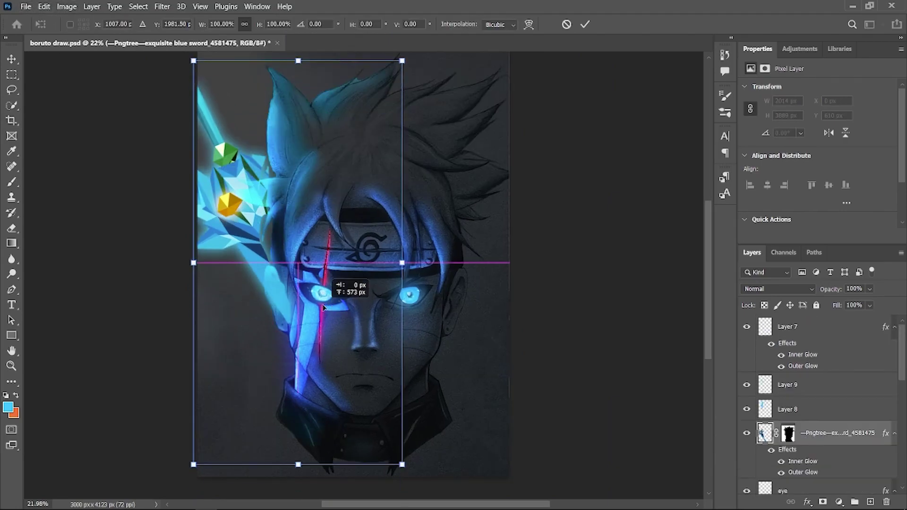
mouse_move(320, 236)
left_mouse_down()
mouse_move(301, 320)
mouse_move(329, 342)
left_mouse_up()
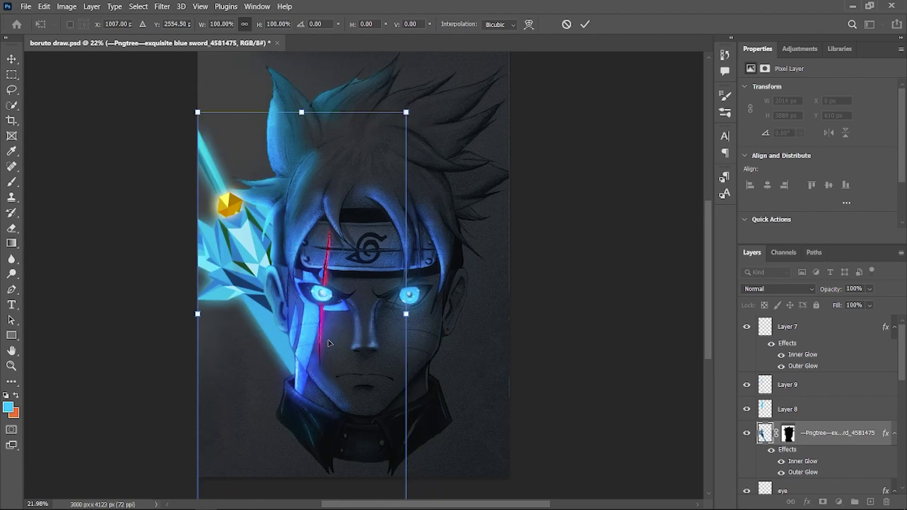
key("Return")
Step: Add a Levels adjustment and lower its output white to darken the background
key("b")
scroll(554, 384, "up", 2)
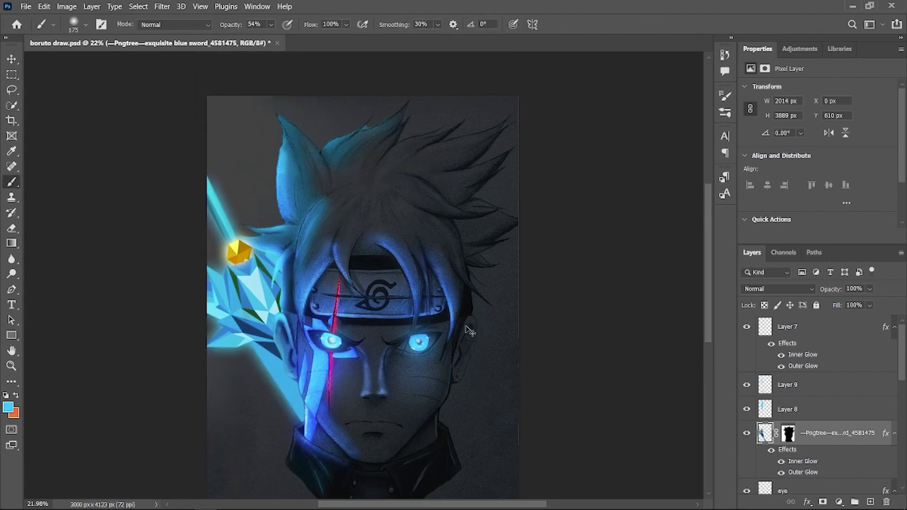
scroll(817, 402, "down", 3)
left_click(838, 502)
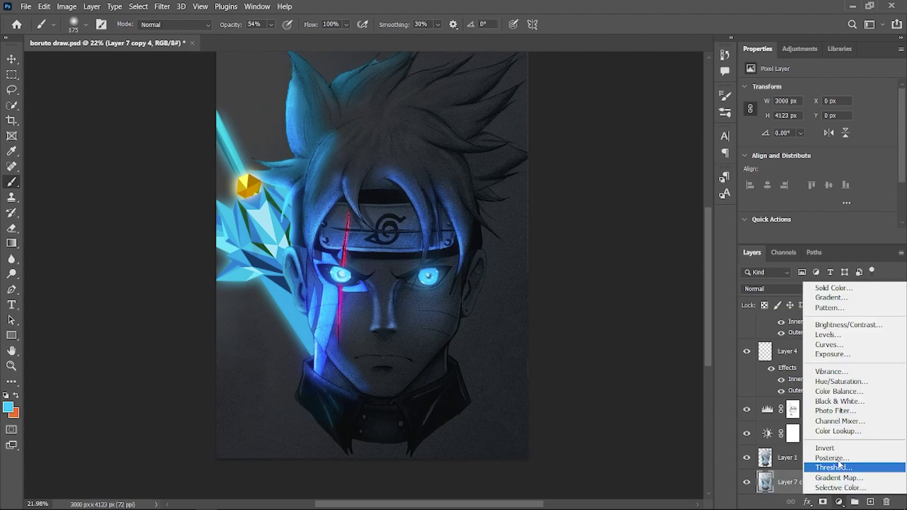
left_click(821, 337)
left_click_drag(890, 208, 842, 209)
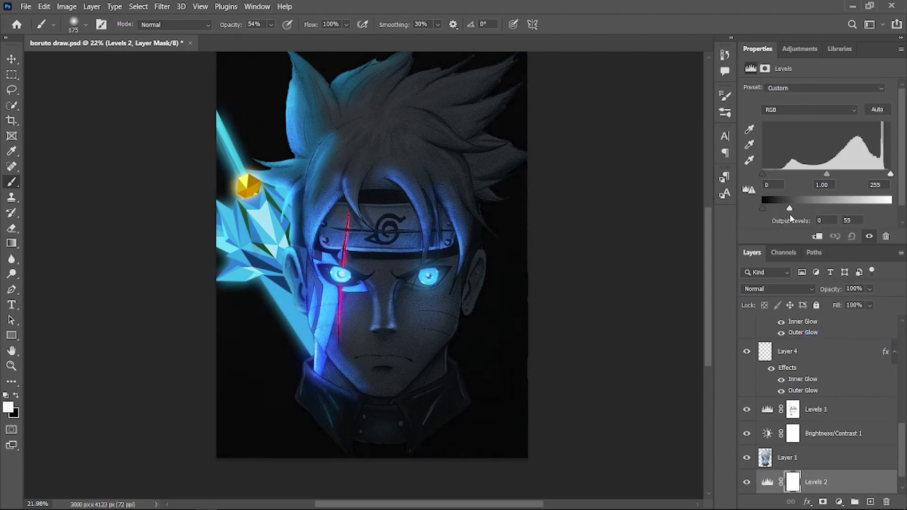
Step: Target the Levels 1 mask and enlarge the soft brush to 1400
left_click(792, 409)
scroll(361, 243, "up", 2)
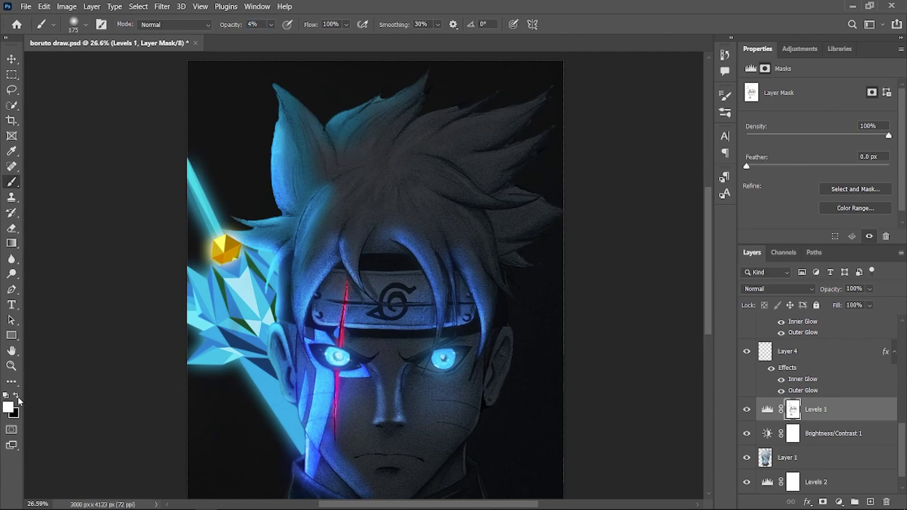
key("bracketright")
key("bracketright")
key("bracketright")
scroll(354, 202, "down", 1)
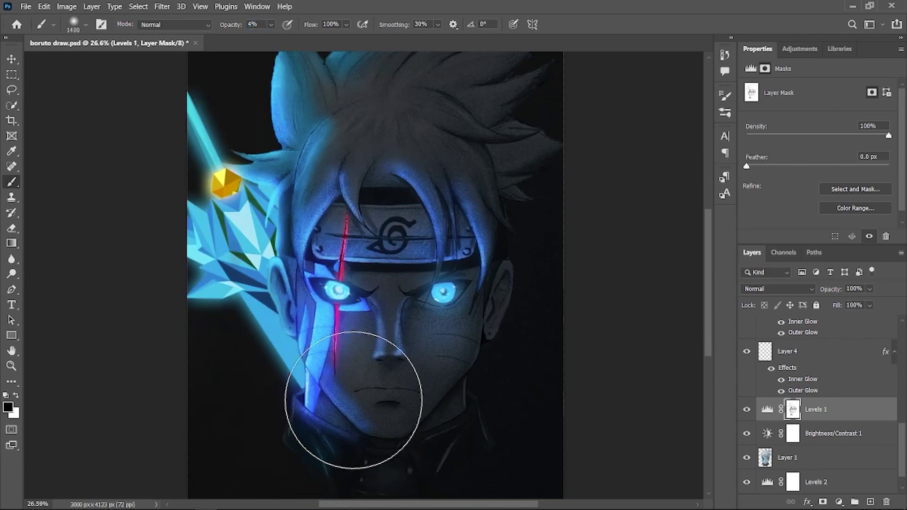
scroll(338, 428, "down", 1)
scroll(536, 233, "up", 1)
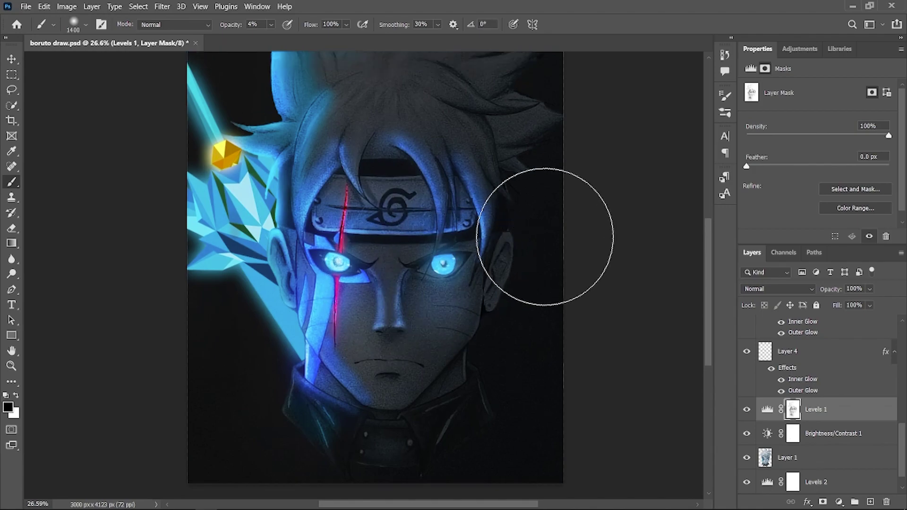
scroll(668, 384, "up", 1)
Step: Paint the Levels 1 mask in white with an 1100 brush, then add another Levels adjustment
key("x")
scroll(192, 384, "up", 1)
scroll(666, 243, "up", 2)
scroll(666, 242, "up", 1)
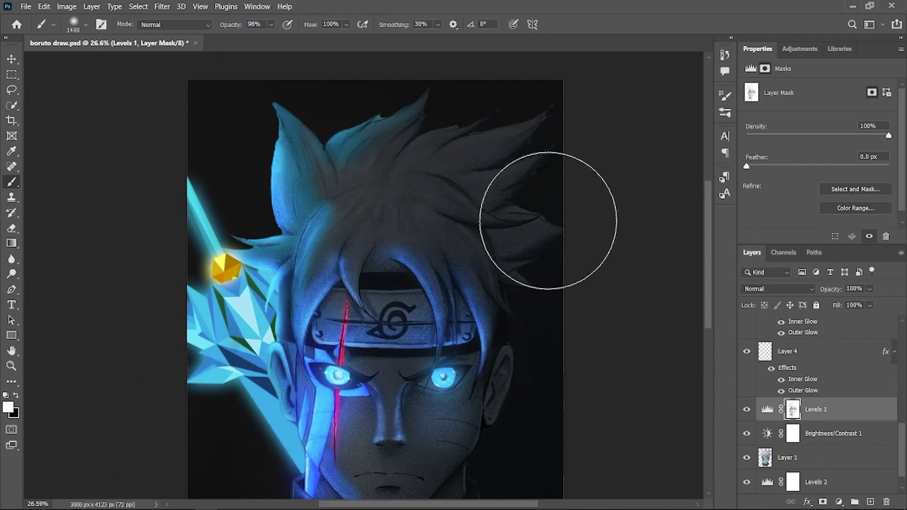
scroll(548, 220, "down", 2)
key("bracketleft")
key("bracketleft")
key("bracketleft")
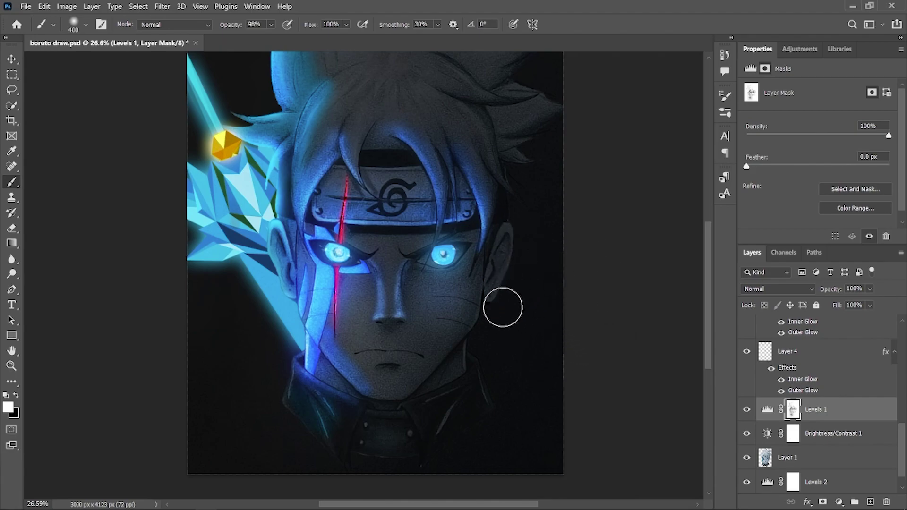
left_click(828, 458)
left_click(839, 501)
Step: Lower Levels 3's output white and invert its mask to hide the darkening
left_click(831, 345)
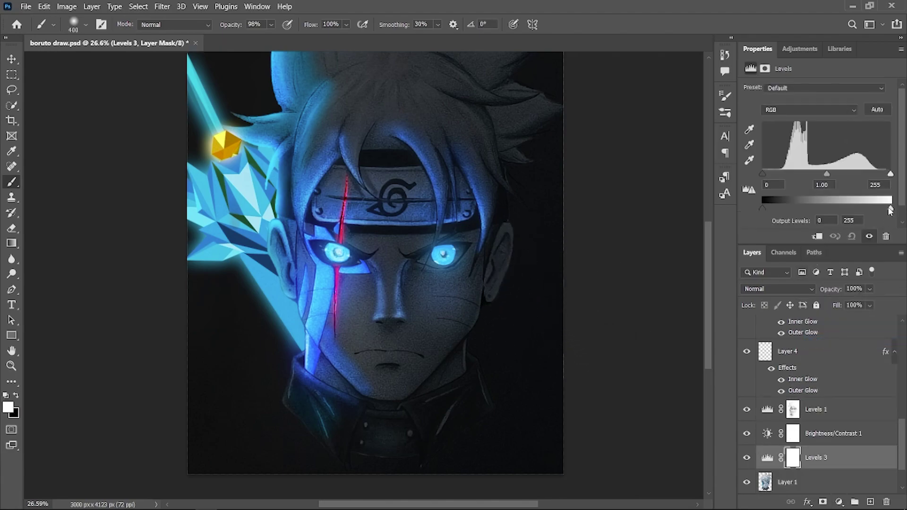
left_click_drag(891, 209, 812, 209)
key("ctrl+i")
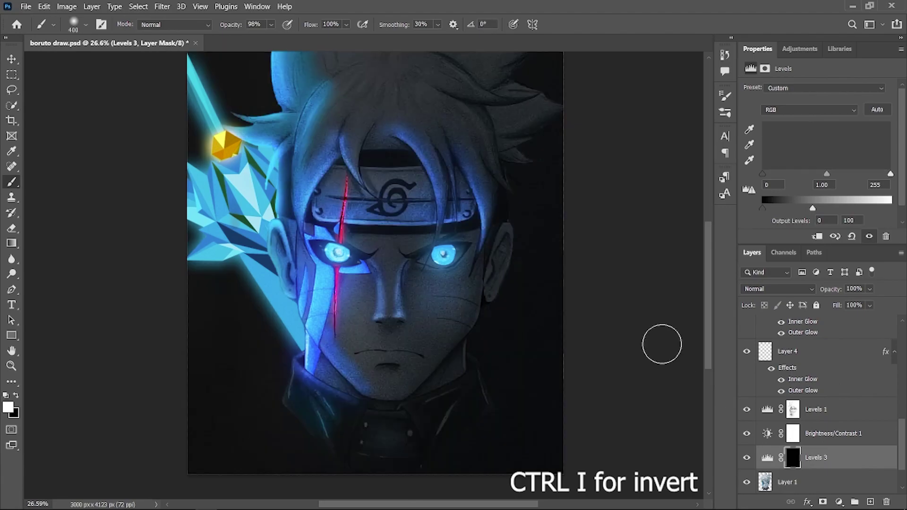
scroll(518, 141, "up", 2)
scroll(817, 425, "down", 1)
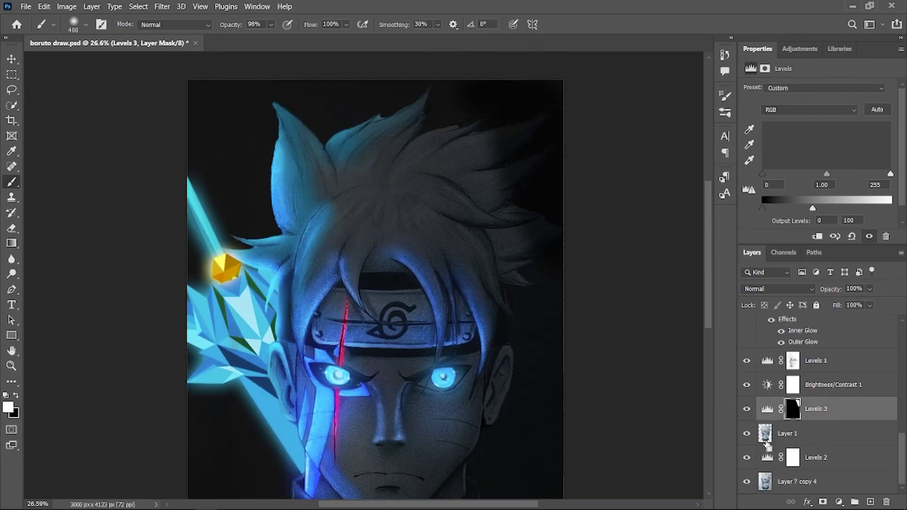
Step: Load the character's outline as a selection for painting the Levels 3 mask
left_click(764, 433, "ctrl")
scroll(527, 173, "up", 1)
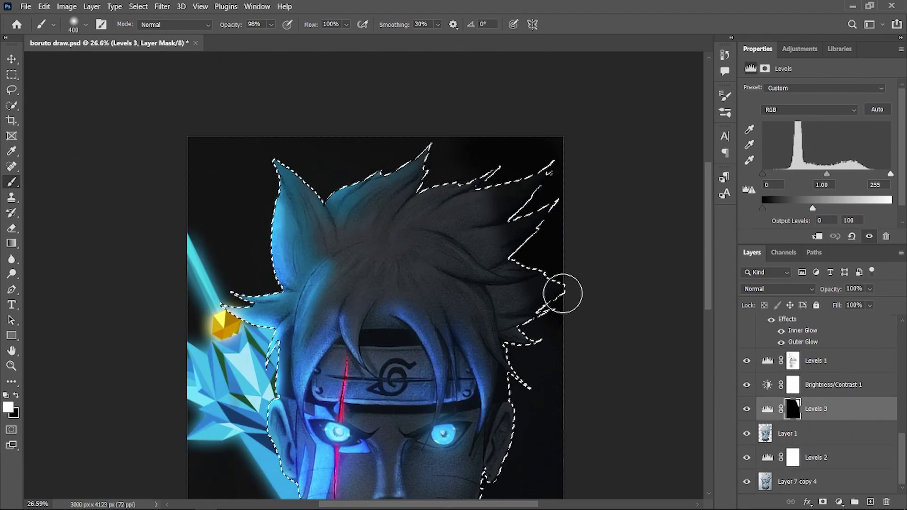
key("alt+BackSpace")
key("ctrl+d")
key("ctrl+i")
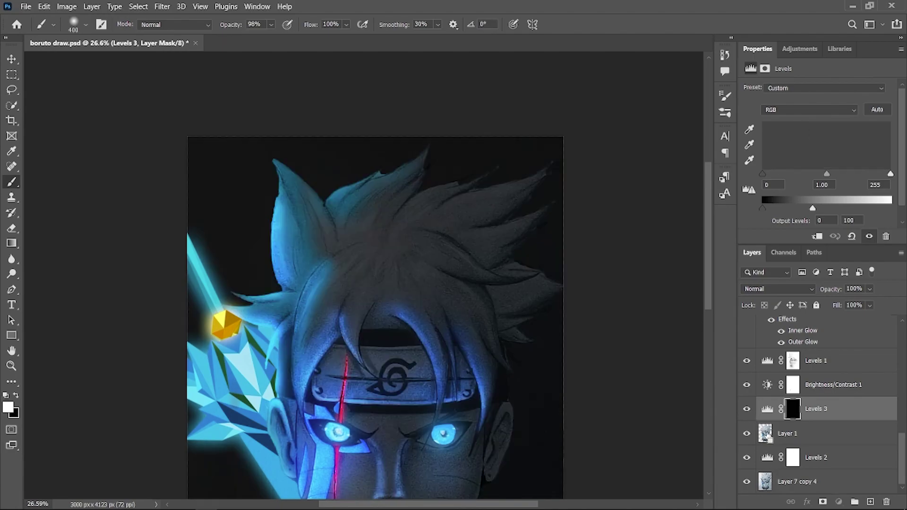
left_click(765, 433, "ctrl")
scroll(623, 366, "down", 1)
Step: Darken the upper-right hair edges with an 800 px brush at 27% opacity
key("bracketright")
key("bracketright")
key("bracketright")
type("27")
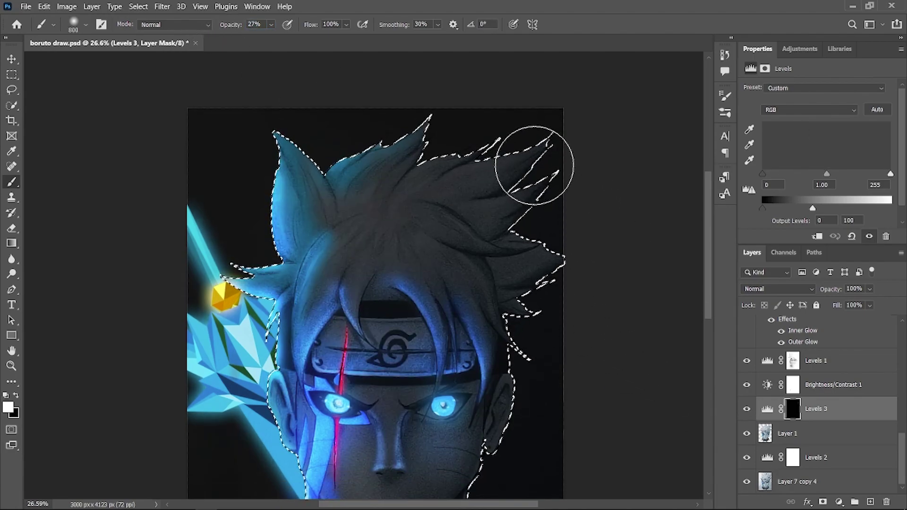
mouse_move(530, 152)
left_mouse_down()
mouse_move(413, 208)
mouse_move(464, 216)
mouse_move(503, 237)
left_mouse_up()
scroll(543, 360, "down", 1)
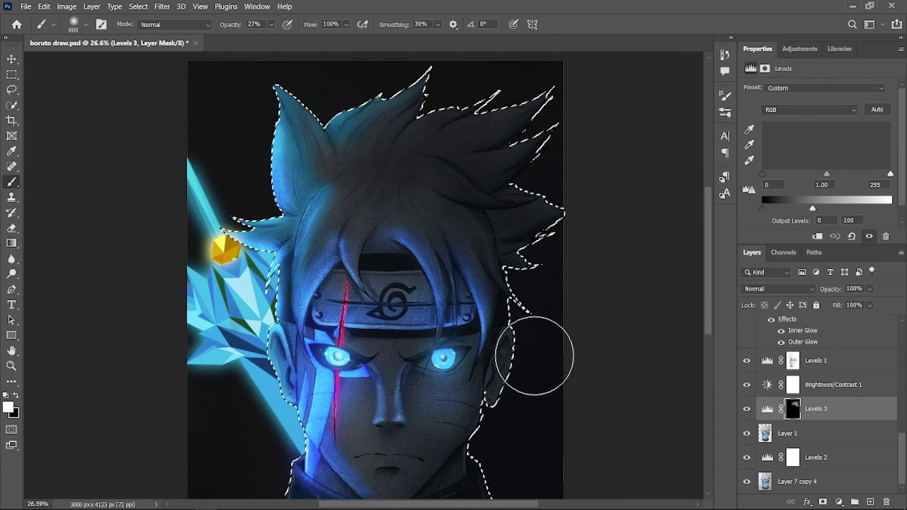
scroll(486, 415, "down", 1)
scroll(472, 431, "down", 1)
scroll(543, 236, "up", 1)
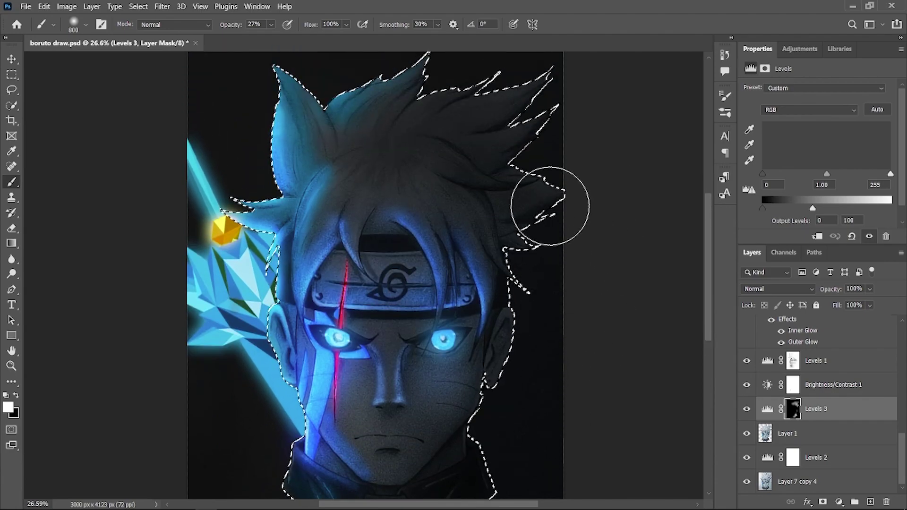
scroll(519, 203, "up", 3)
Step: Switch to a small 100 px brush at full opacity for the hair spike edges
key("bracketleft")
key("bracketleft")
key("bracketleft")
key("bracketleft")
key("bracketleft")
key("bracketleft")
key("0")
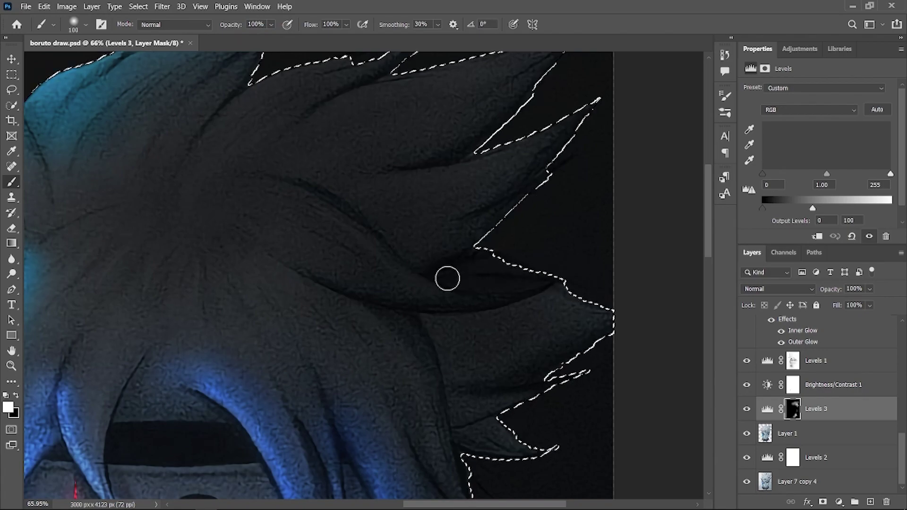
scroll(453, 245, "up", 1)
key("bracketleft")
key("bracketleft")
key("bracketleft")
scroll(468, 156, "up", 1)
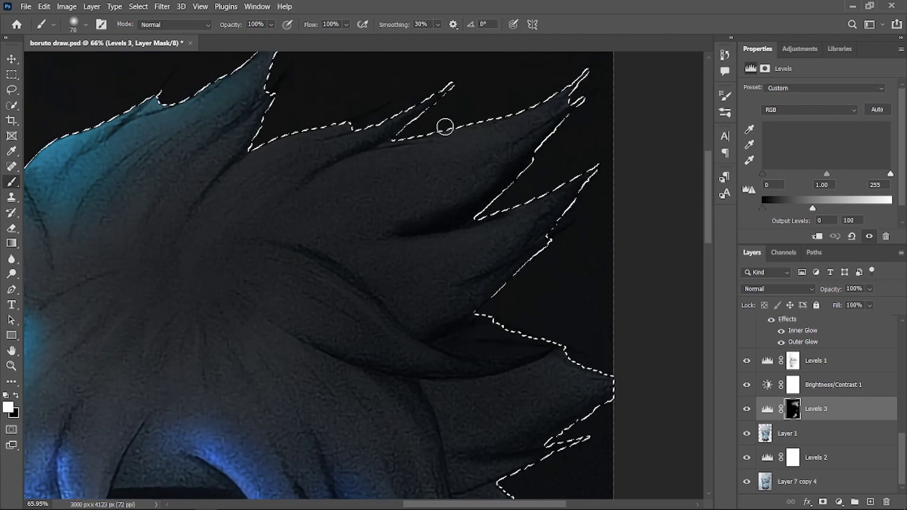
scroll(467, 189, "down", 2)
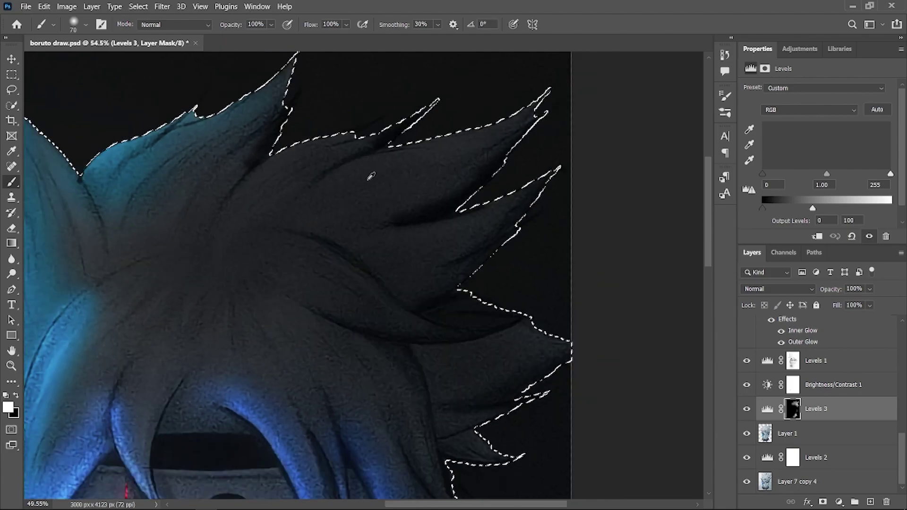
scroll(467, 188, "up", 4)
scroll(375, 197, "up", 1)
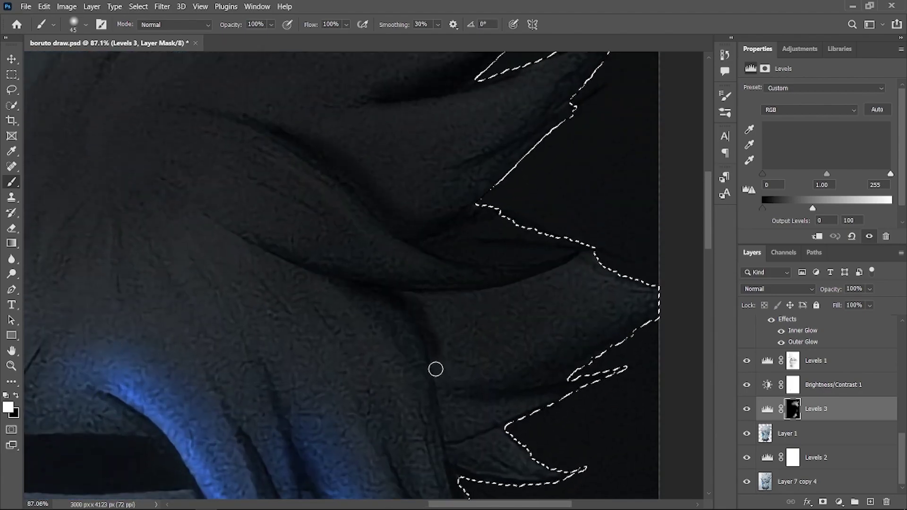
scroll(451, 448, "down", 2)
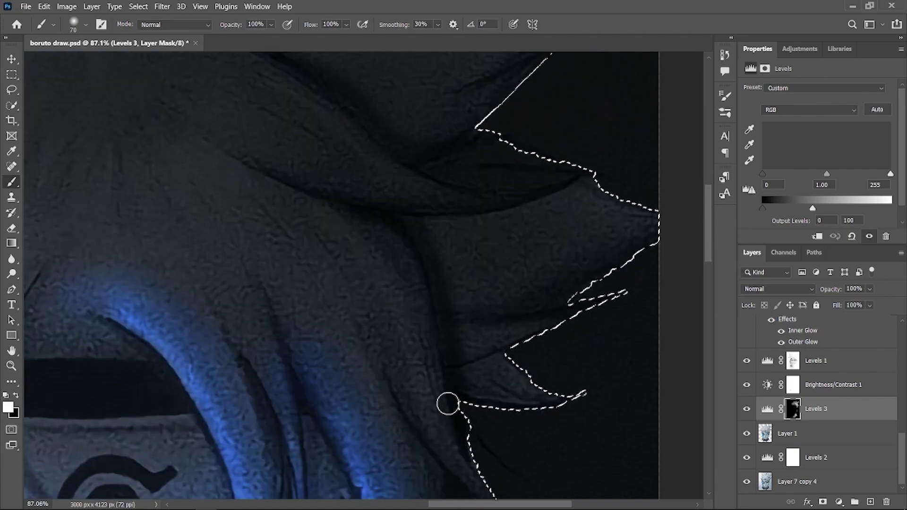
scroll(447, 402, "down", 1)
scroll(483, 325, "up", 4)
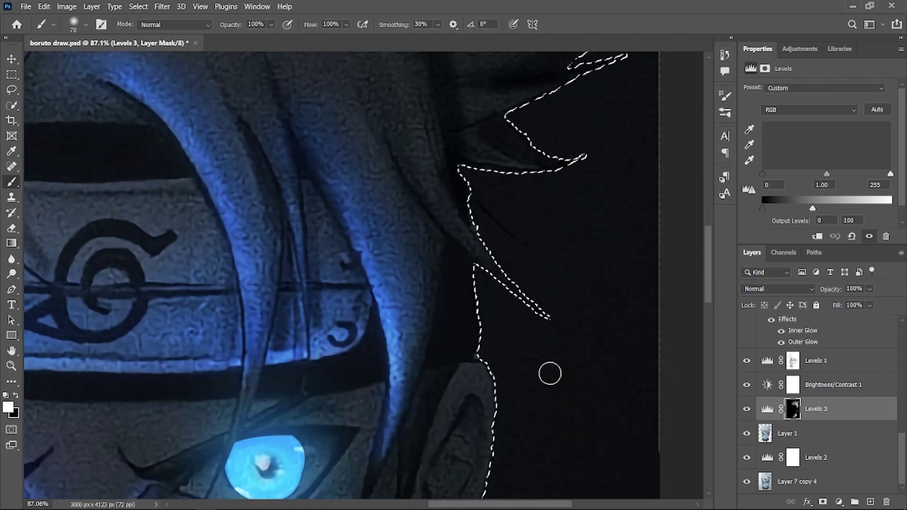
scroll(548, 372, "up", 4)
scroll(472, 259, "up", 3)
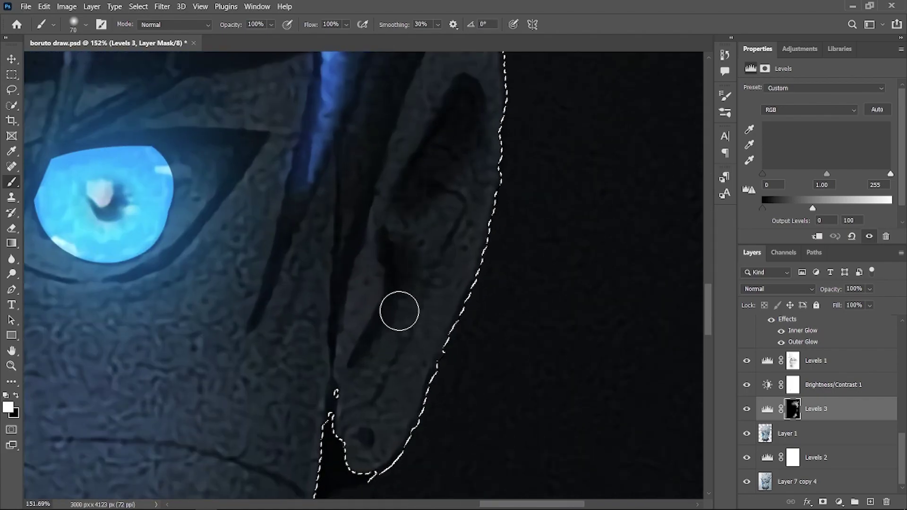
Step: Move along the outline and enlarge the brush for the ear and collar edges
scroll(418, 366, "down", 3)
scroll(421, 368, "down", 3)
scroll(367, 261, "up", 1)
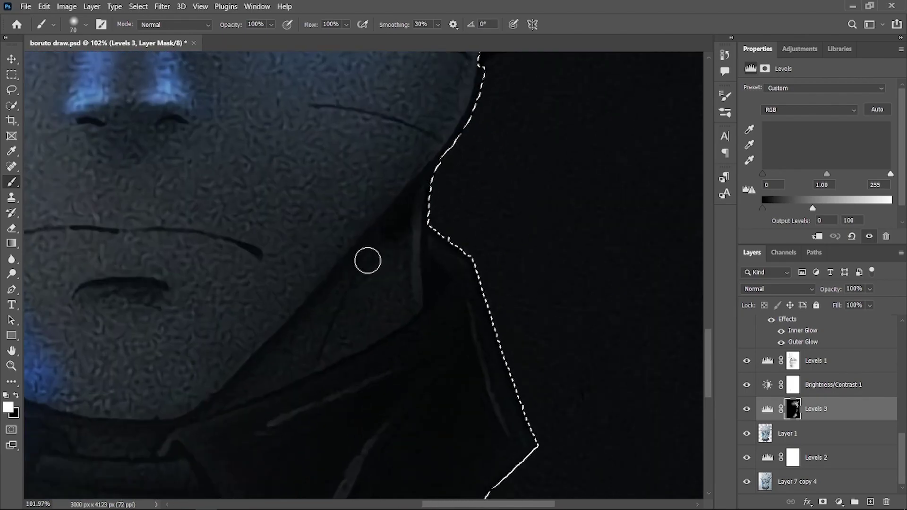
scroll(389, 374, "down", 3)
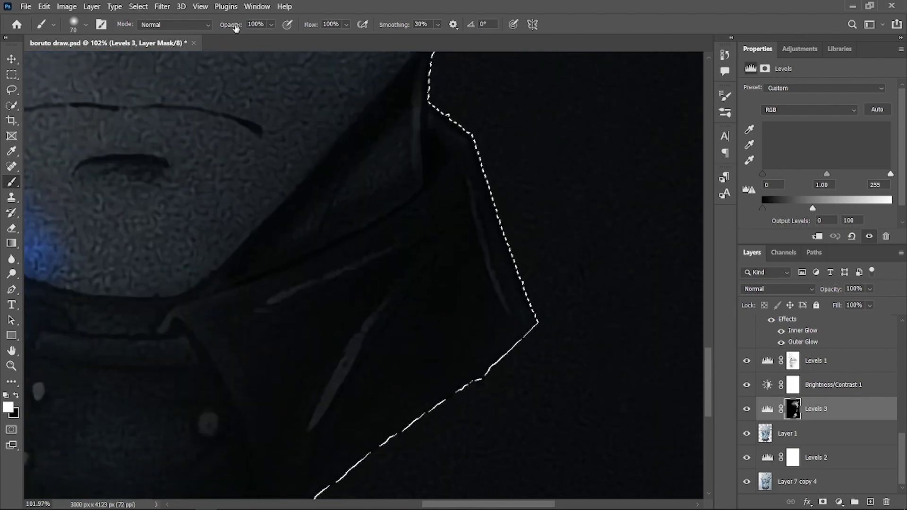
scroll(526, 172, "down", 3)
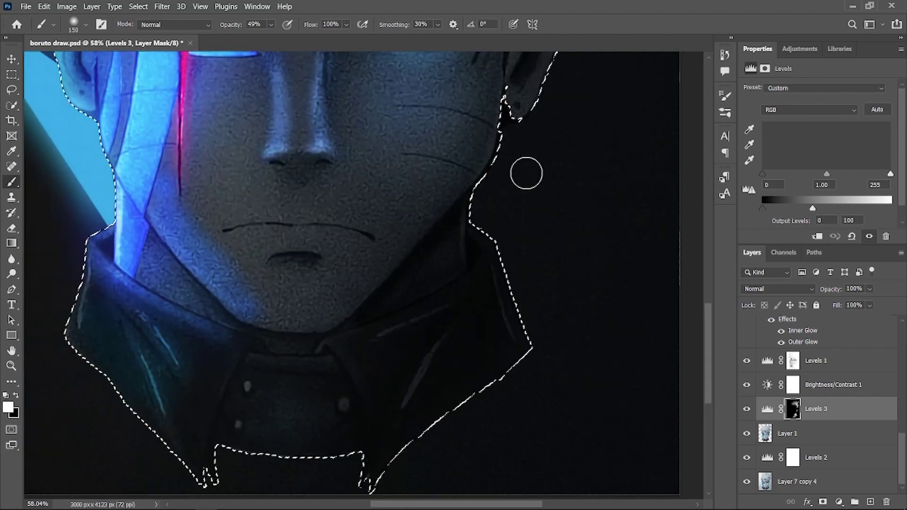
scroll(525, 150, "up", 1)
scroll(519, 246, "up", 5)
scroll(595, 161, "down", 2)
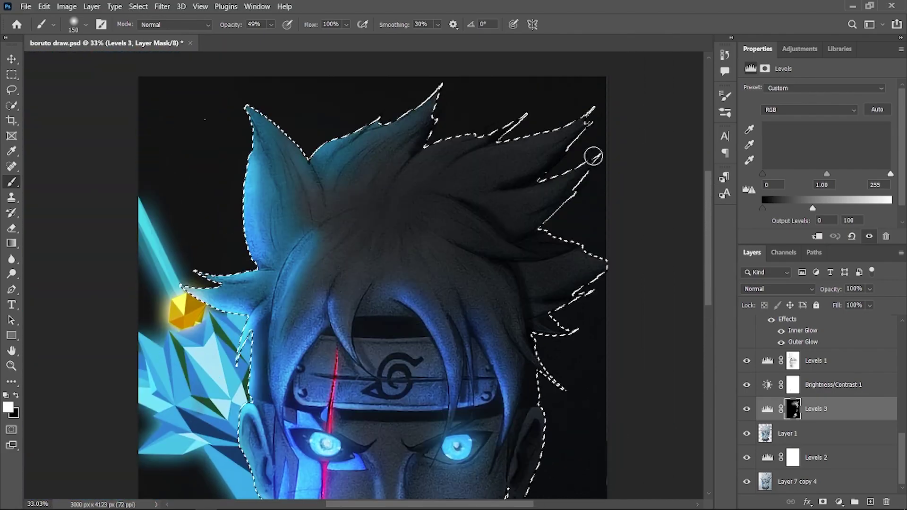
key("bracketright")
scroll(523, 168, "up", 2)
key("bracketright")
key("bracketright")
key("bracketright")
key("bracketright")
key("bracketright")
key("bracketright")
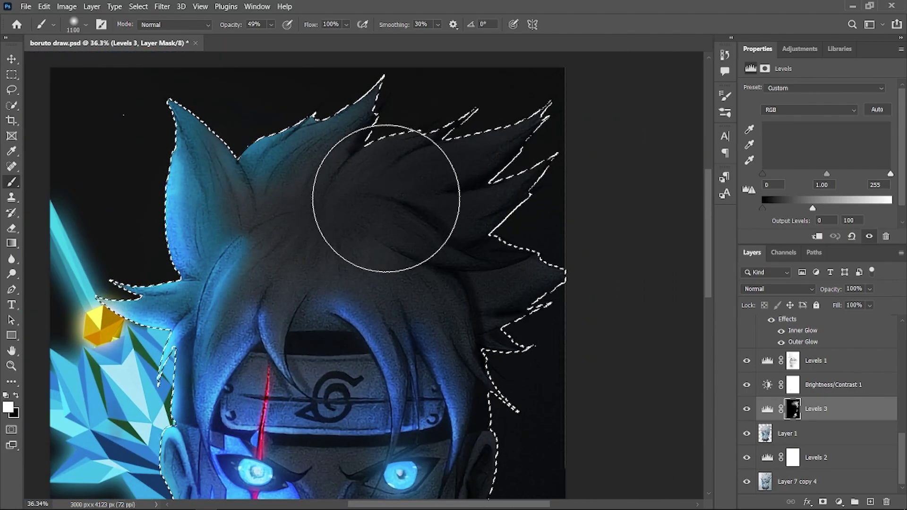
scroll(562, 208, "down", 2)
scroll(547, 222, "right", 2)
Step: Deselect the outline, then paint black on the mask with a smaller brush to dim the remaining hair tips
key("ctrl+d")
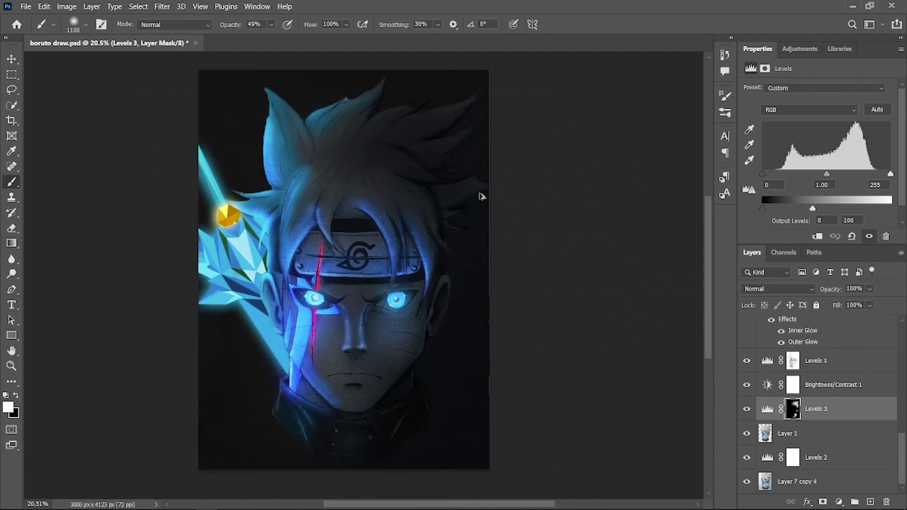
scroll(531, 212, "up", 1)
scroll(491, 155, "up", 3)
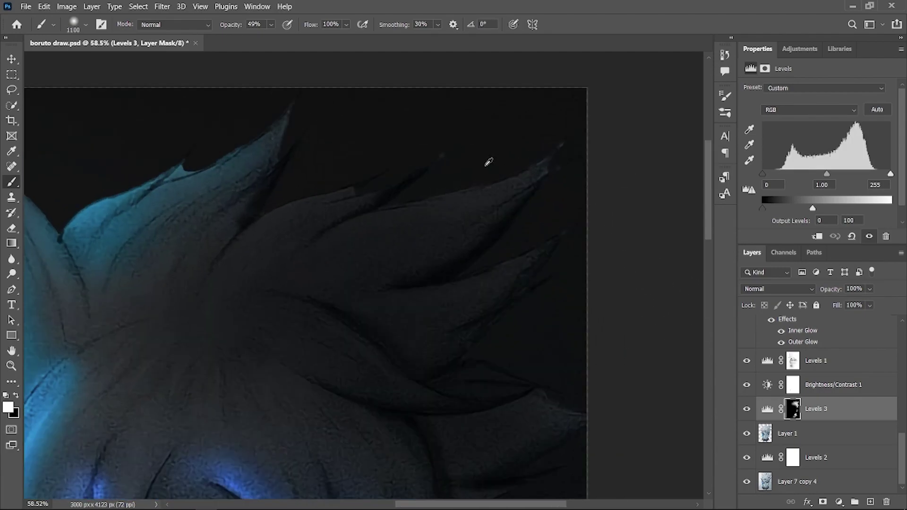
scroll(486, 166, "down", 3)
scroll(528, 228, "down", 1)
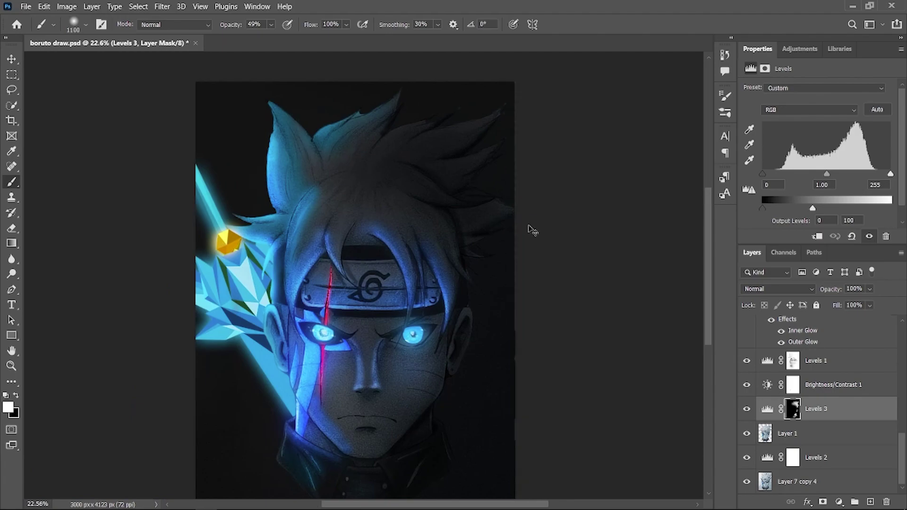
scroll(528, 228, "down", 2)
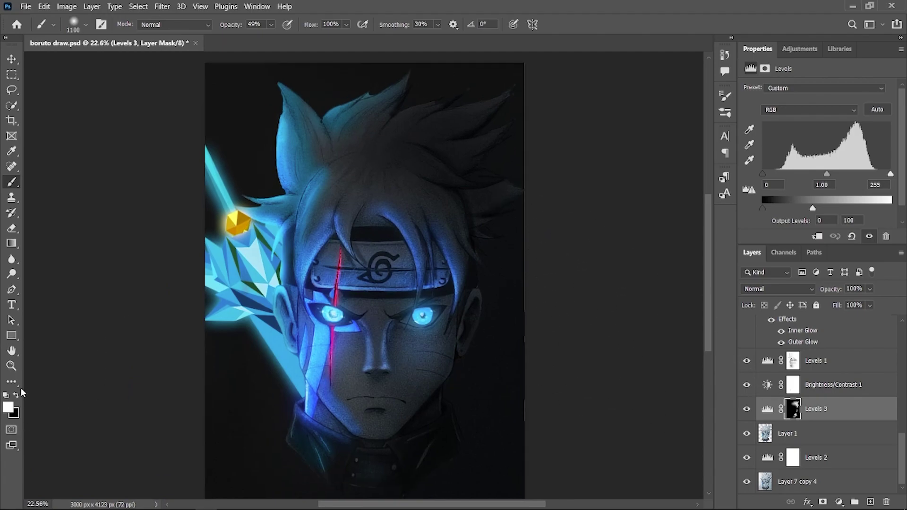
left_click(16, 394)
scroll(534, 118, "up", 3)
scroll(533, 118, "up", 2)
key("bracketleft")
key("bracketleft")
key("bracketleft")
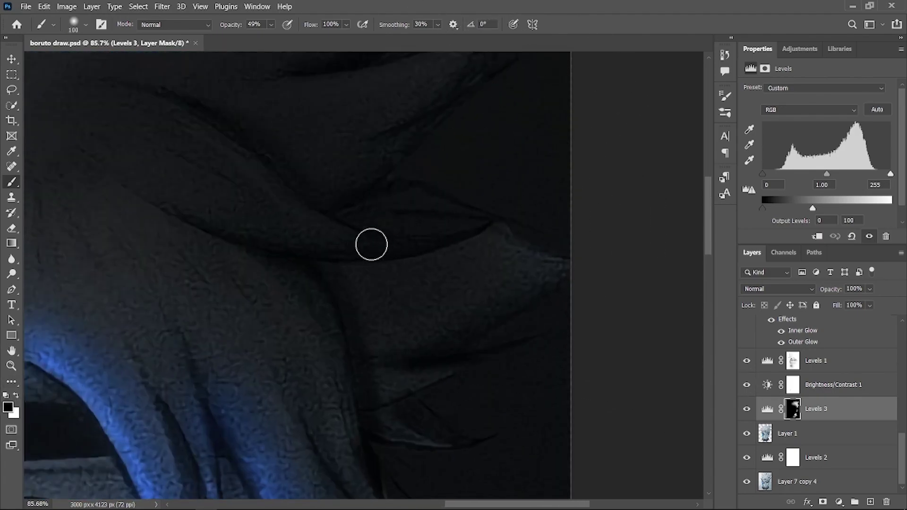
scroll(439, 231, "up", 2)
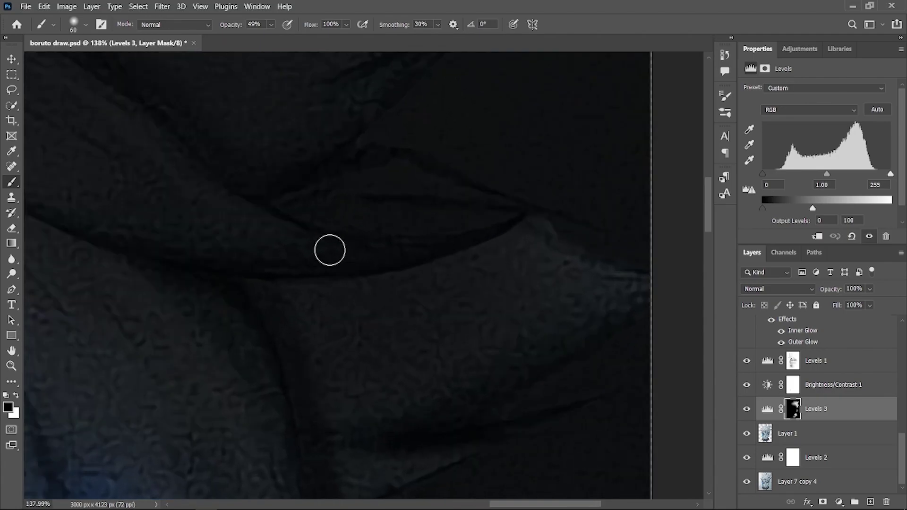
scroll(467, 213, "up", 5)
scroll(340, 189, "up", 5)
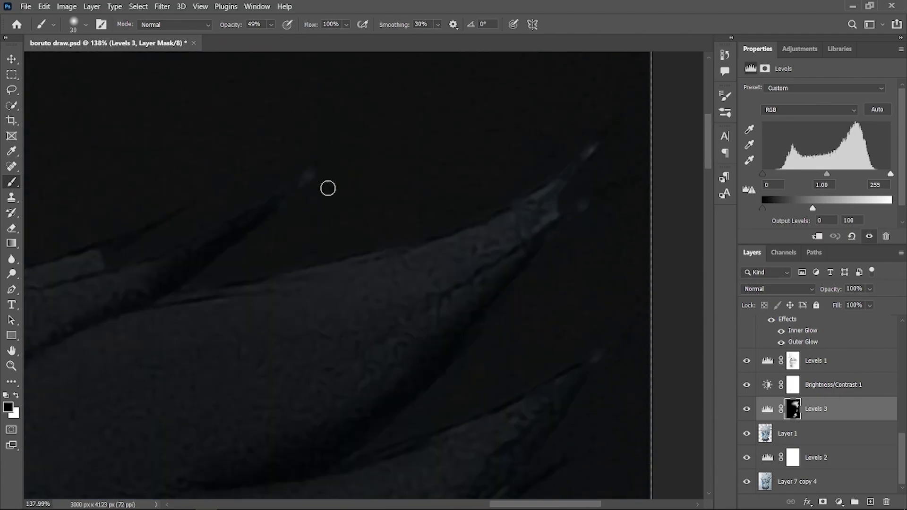
scroll(283, 226, "left", 2)
scroll(259, 255, "left", 2)
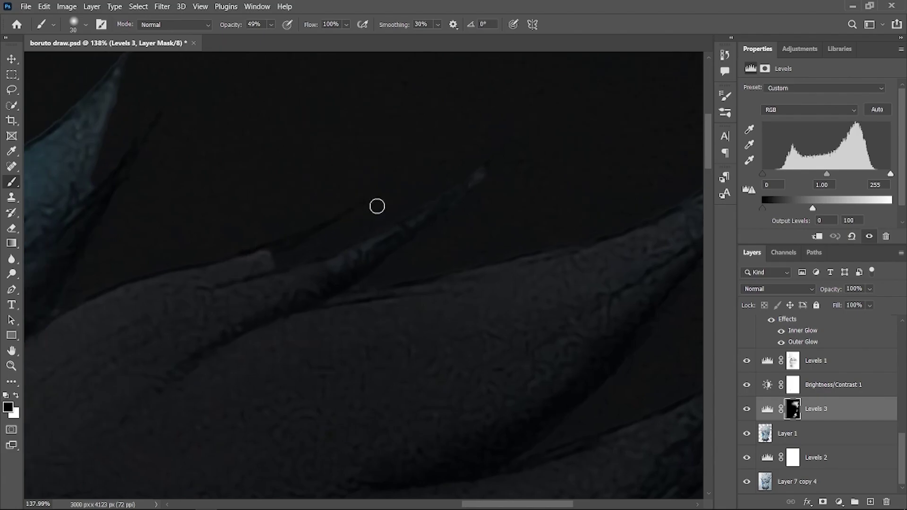
scroll(310, 259, "down", 5)
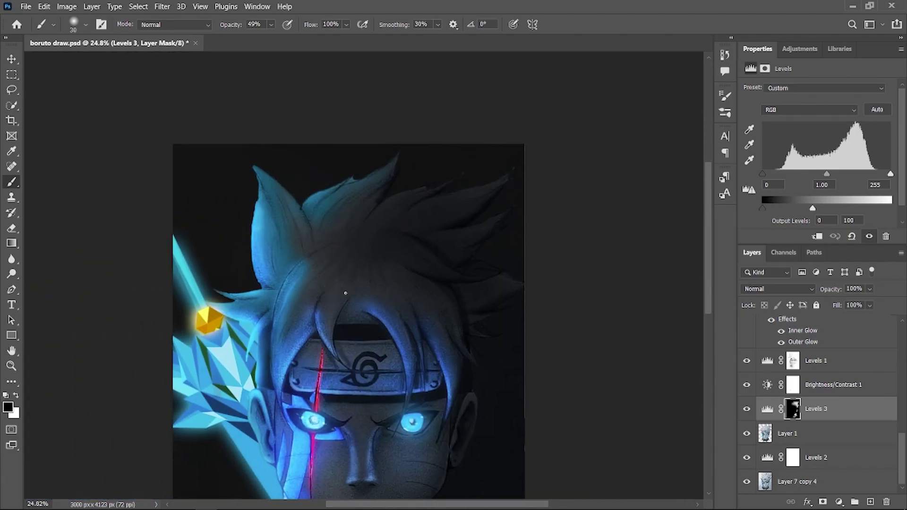
scroll(359, 293, "down", 2)
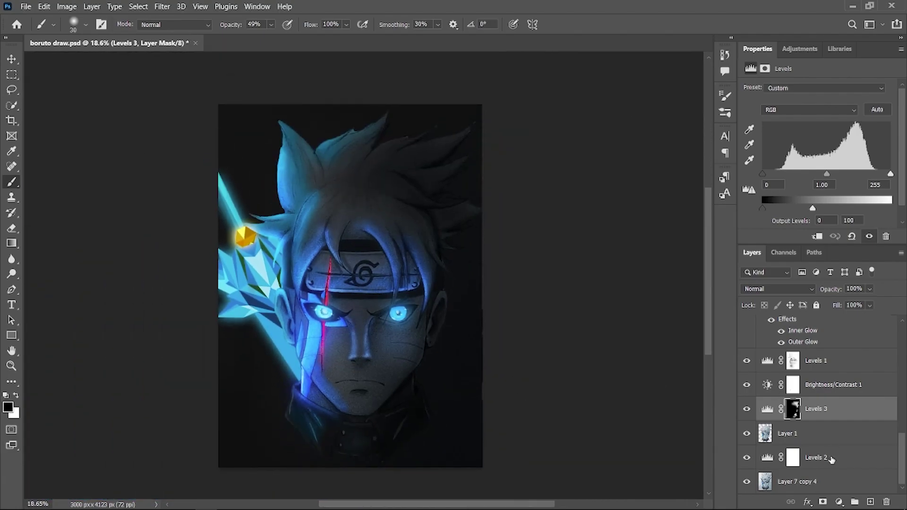
Step: Gather all layers into Group 1 and duplicate the group
key("ctrl+alt+a")
key("ctrl+g")
key("ctrl+j")
Step: Merge the duplicate into Group 1 copy and raise its exposure to +0.40 in the Camera Raw Filter
key("ctrl+e")
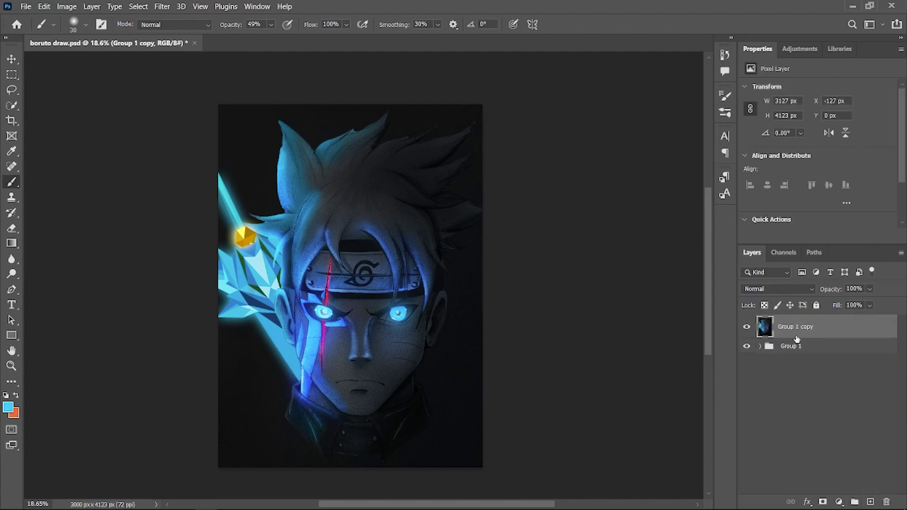
left_click(162, 6)
left_click(189, 107)
mouse_move(689, 223)
left_mouse_down()
mouse_move(703, 233)
mouse_move(681, 251)
mouse_move(687, 259)
left_mouse_up()
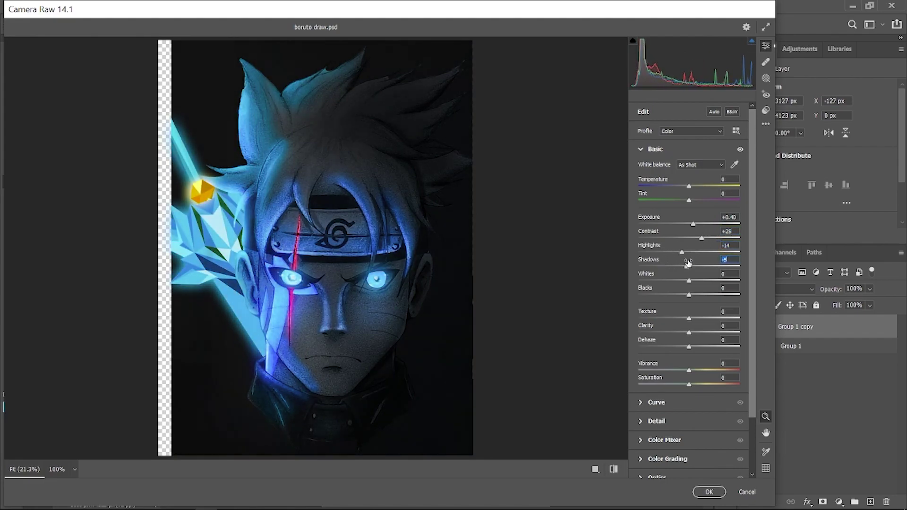